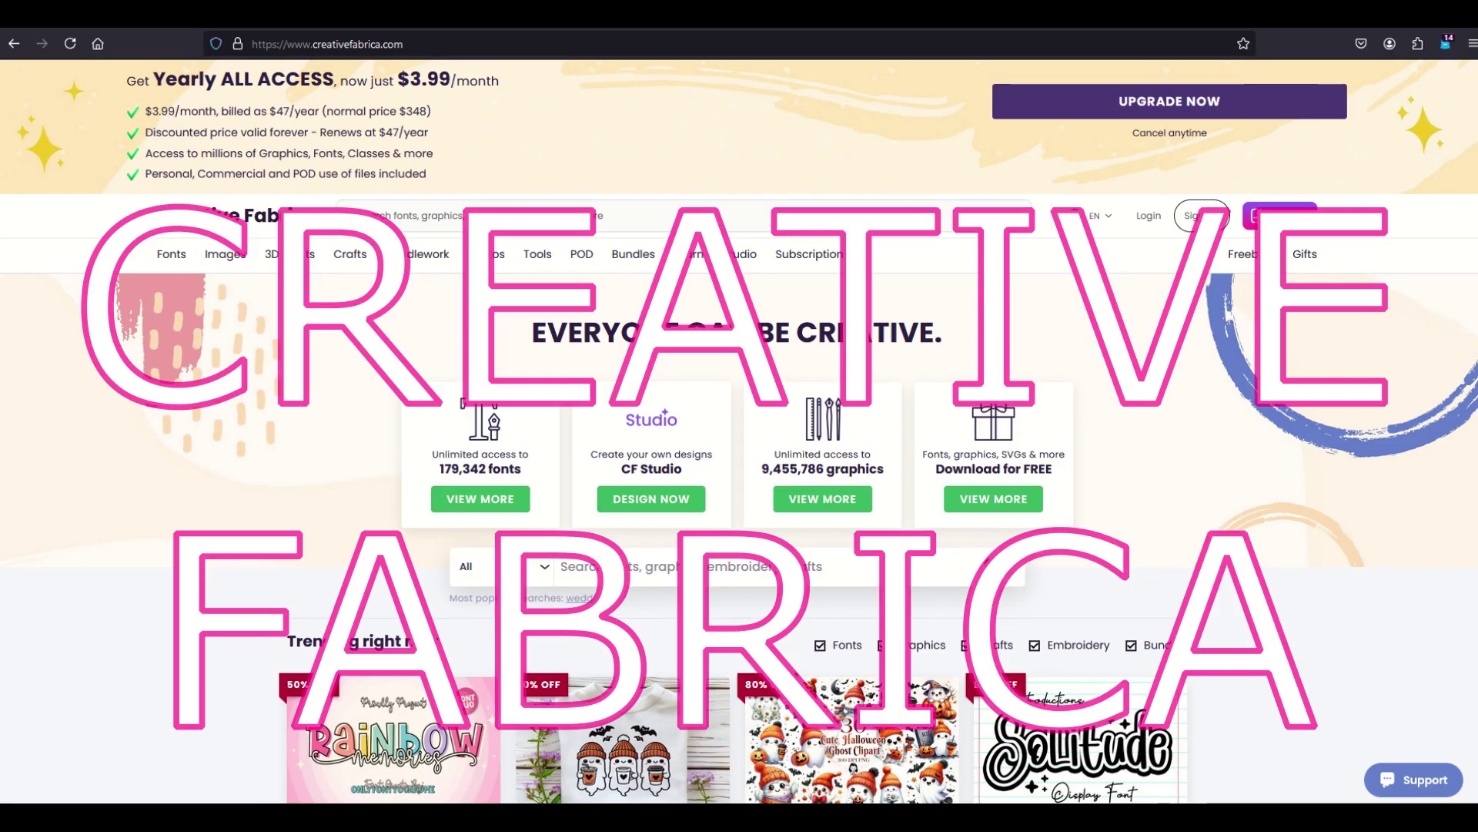
# Step: Browse the homepage Trending grid of discounted items, then return to the top
pyautogui.scroll(-5, 397, 398)
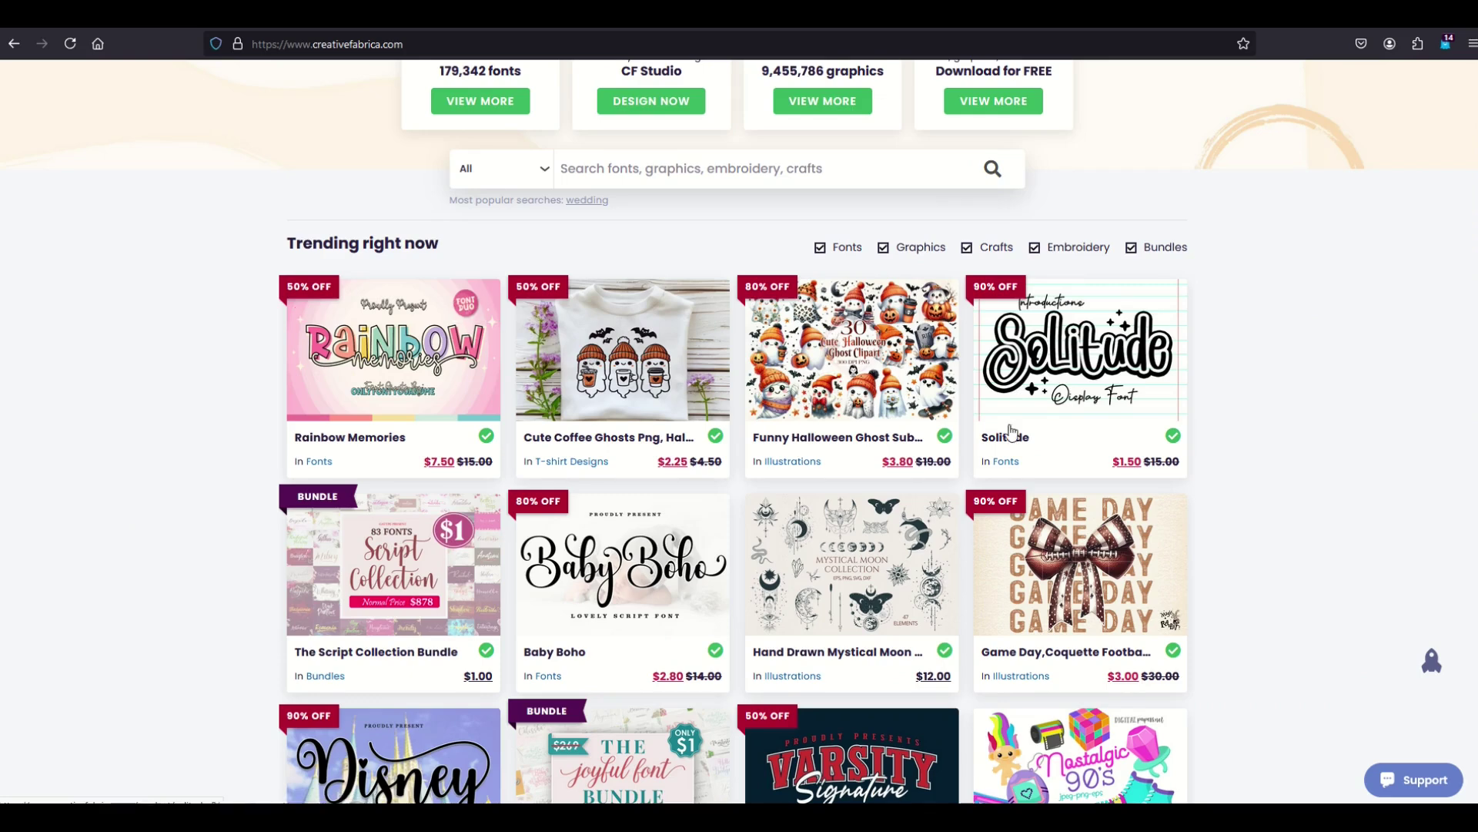
pyautogui.scroll(-6, 1003, 432)
pyautogui.scroll(8, 824, 583)
pyautogui.scroll(3, 824, 582)
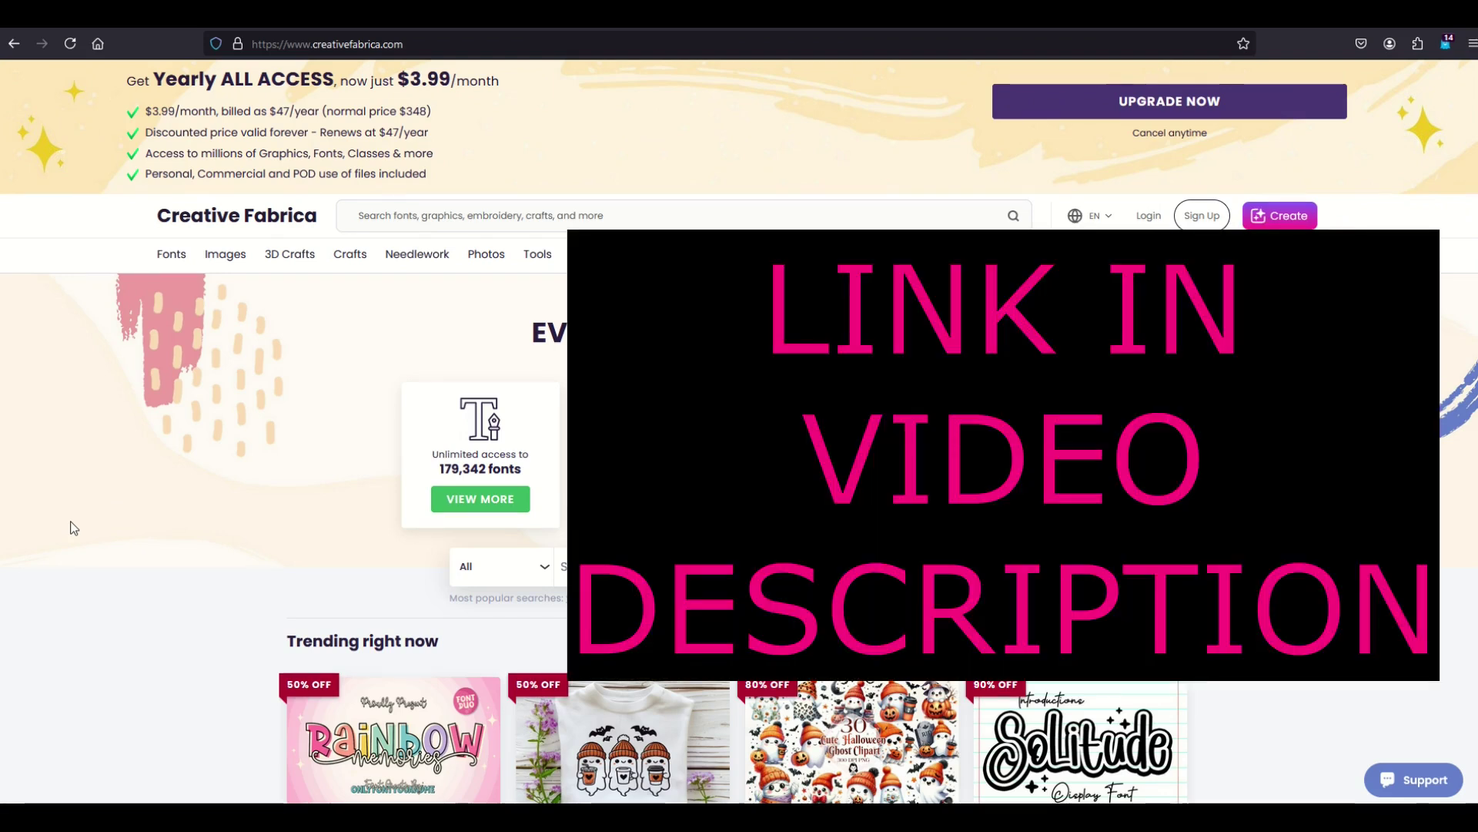
pyautogui.scroll(-8, 74, 528)
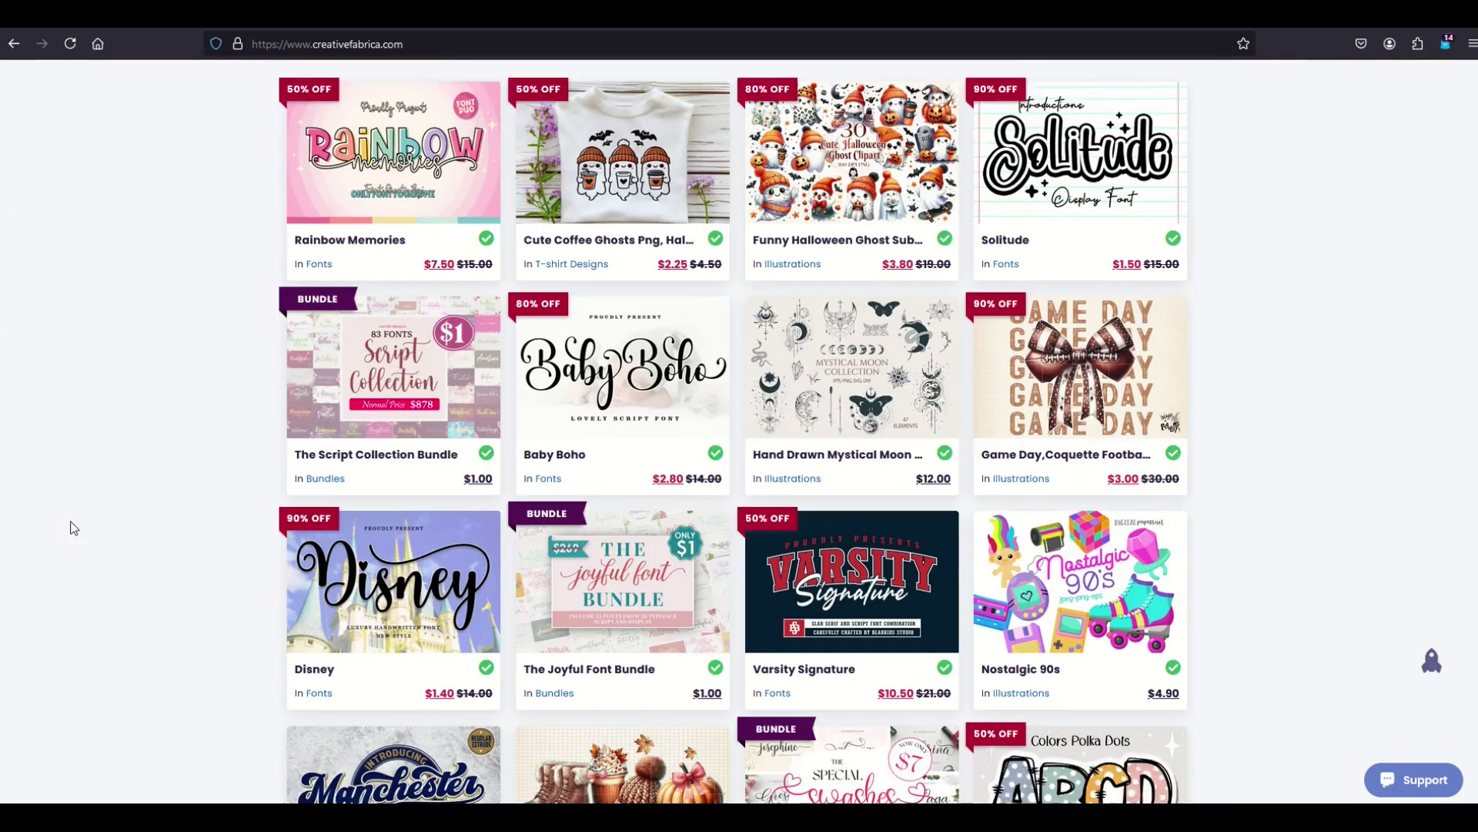
pyautogui.scroll(-5, 73, 527)
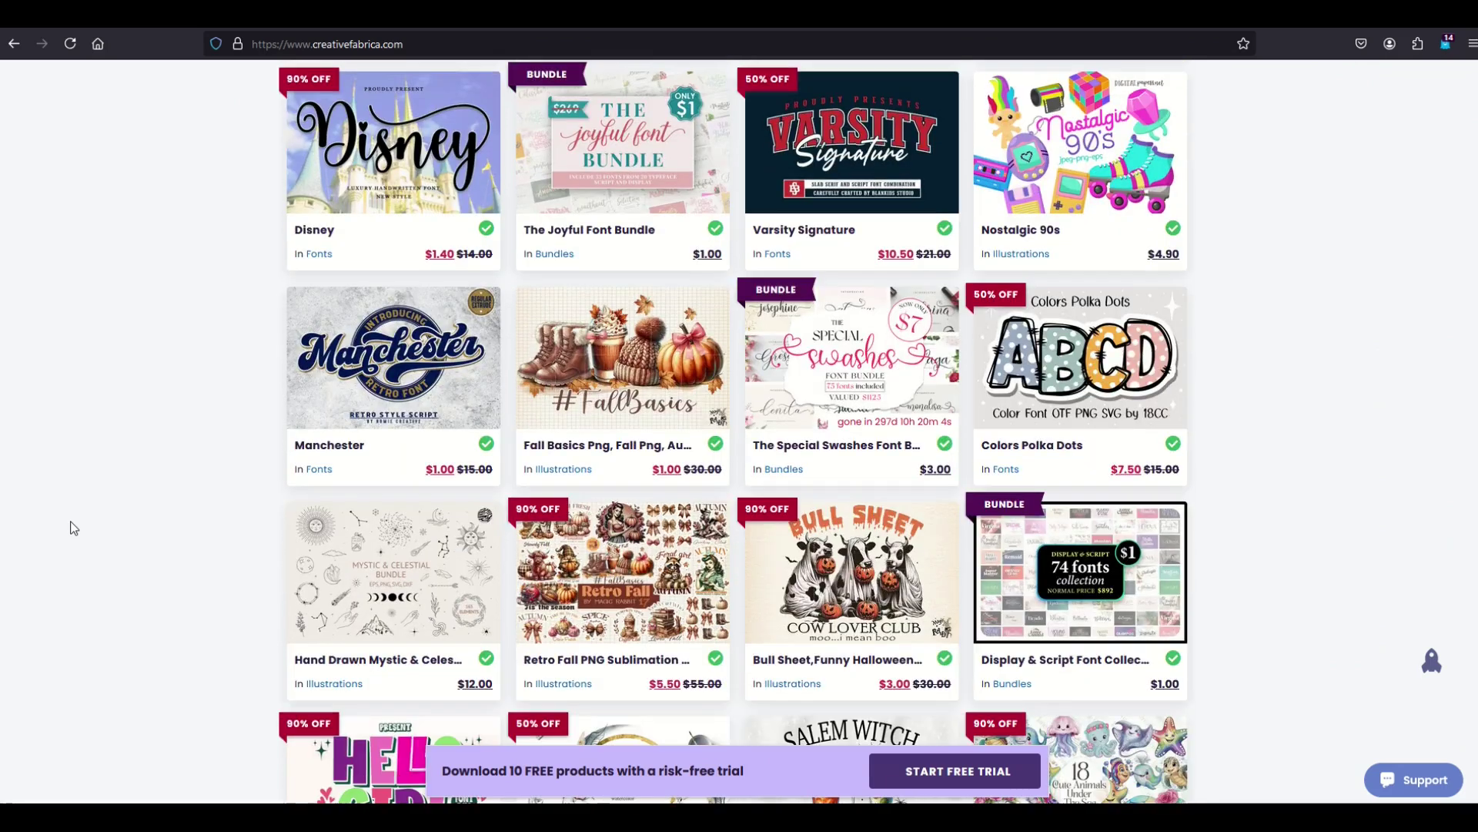
pyautogui.scroll(-5, 73, 527)
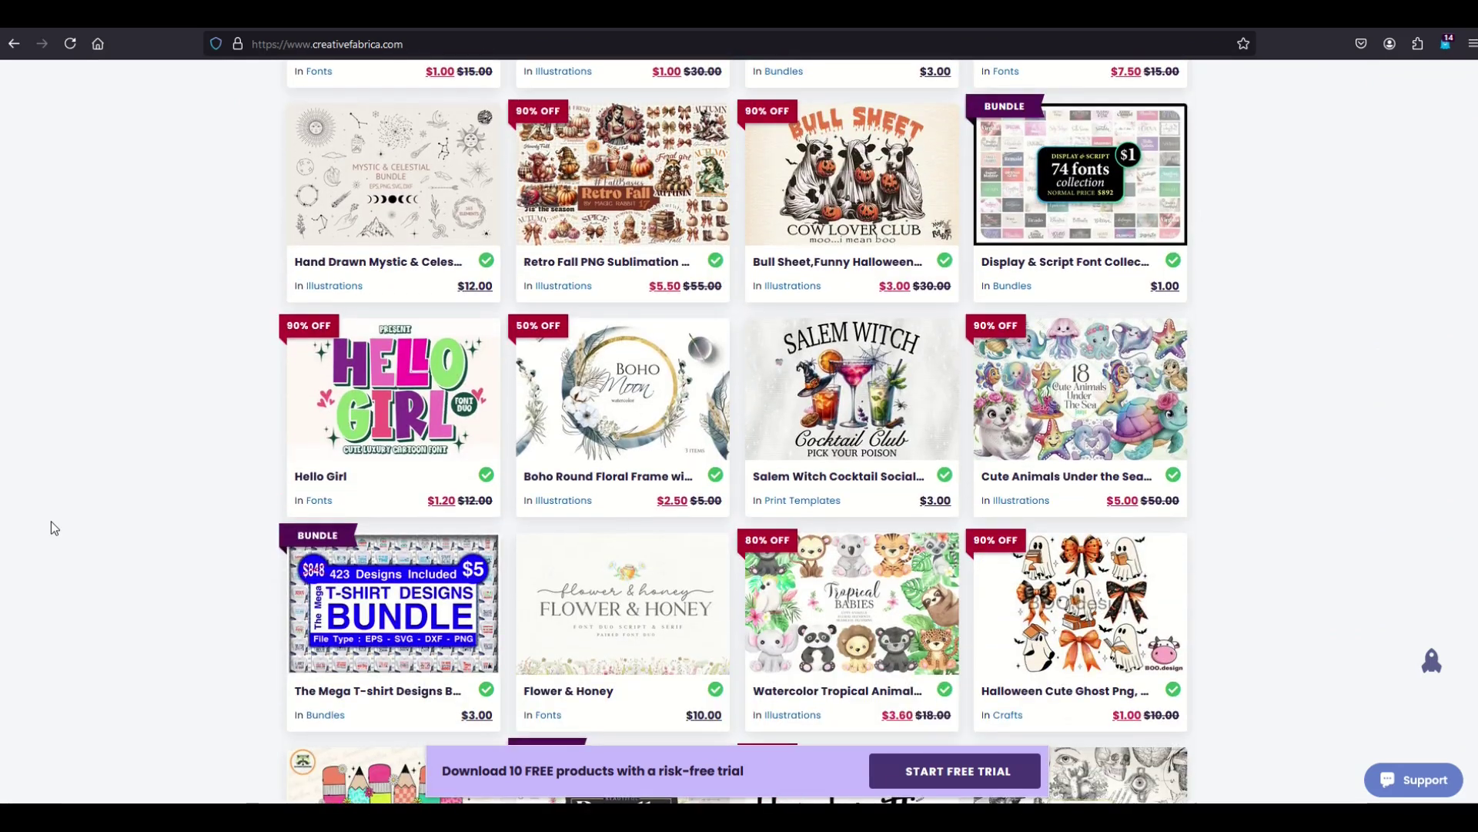
pyautogui.scroll(9, 51, 524)
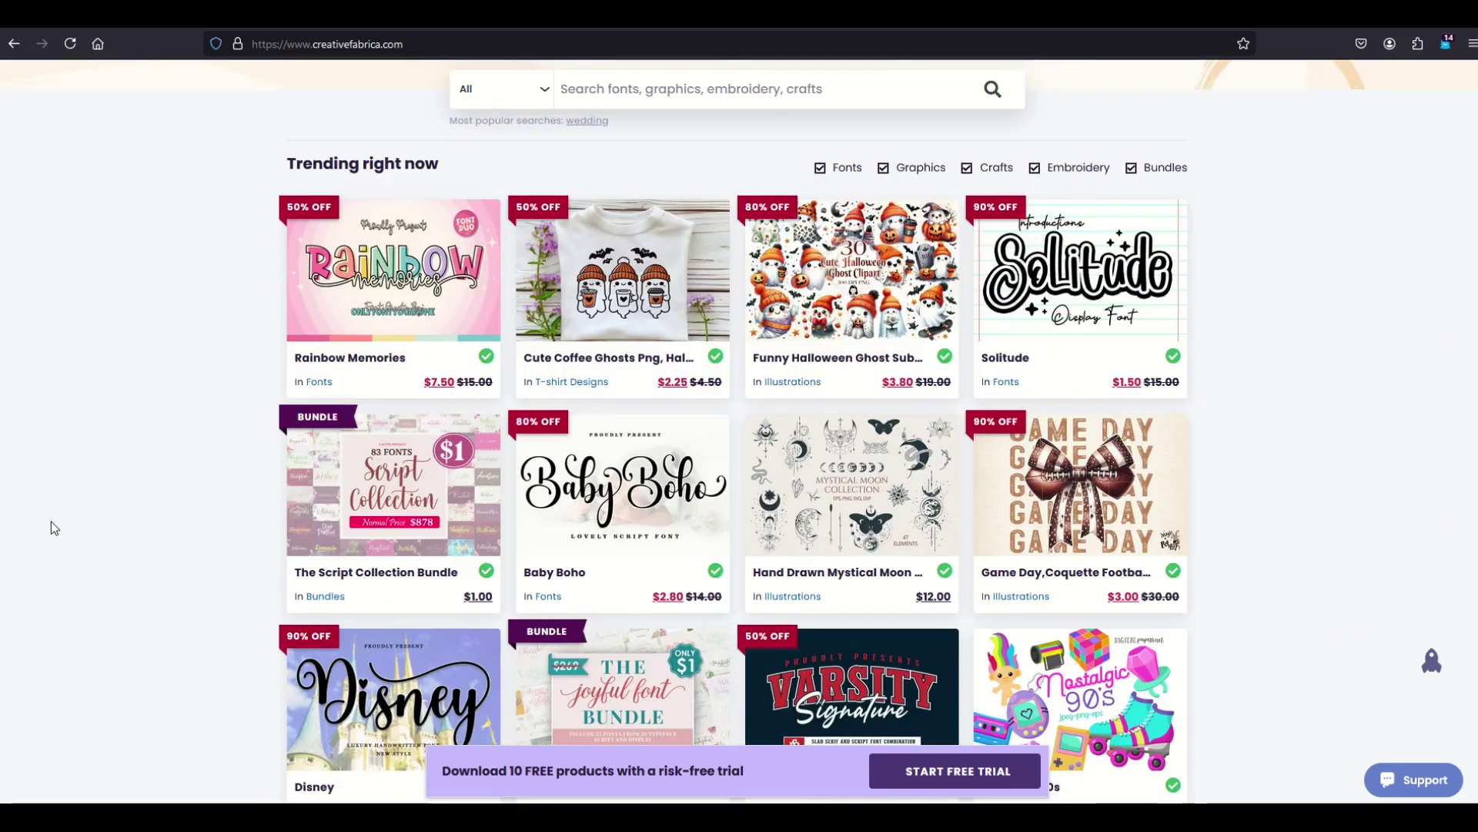
pyautogui.scroll(6, 51, 520)
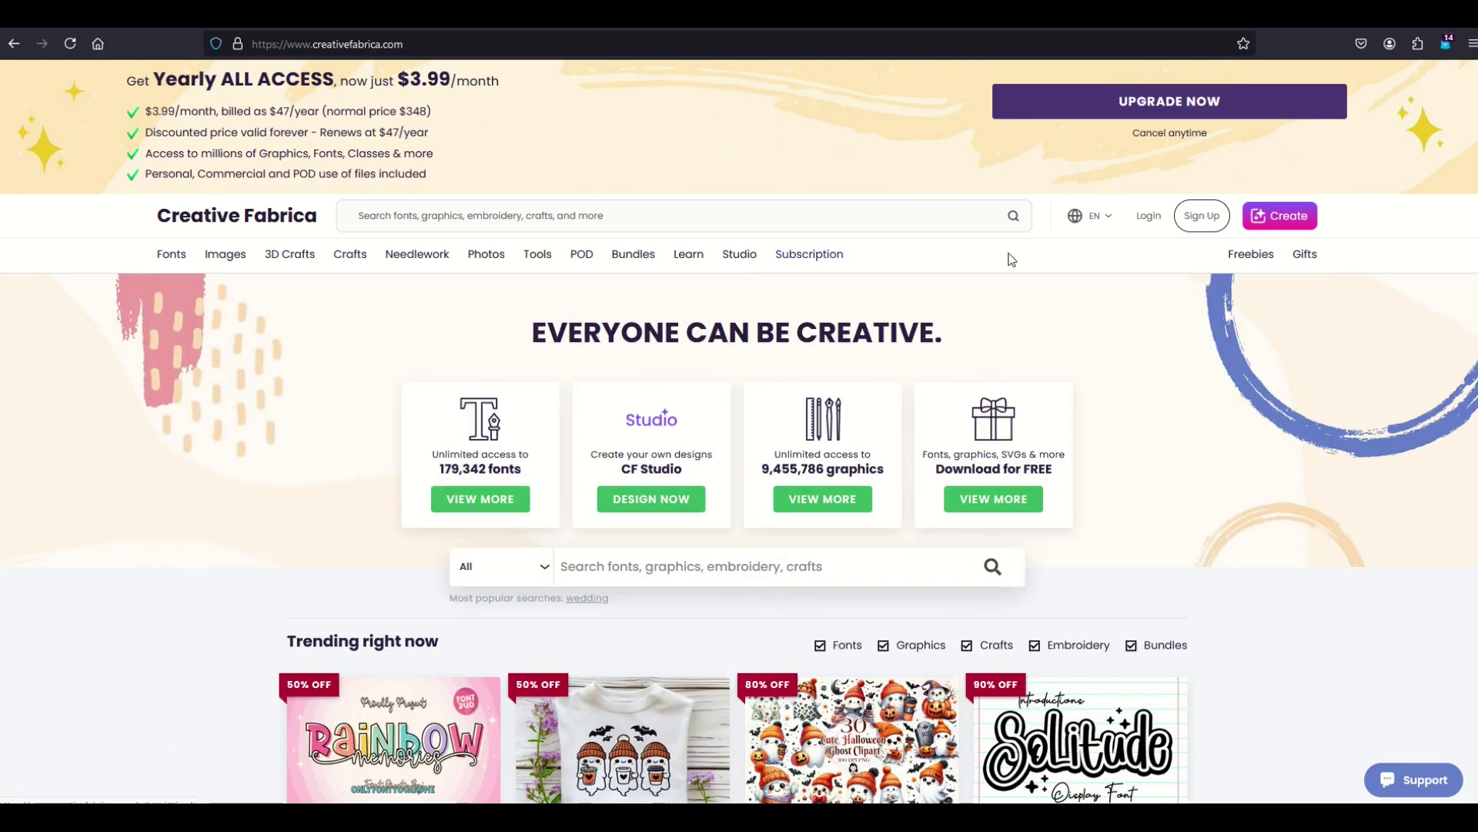
# Step: Open Freebies from the navigation bar and scroll through the freebies listing and back
pyautogui.moveTo(1252, 264)
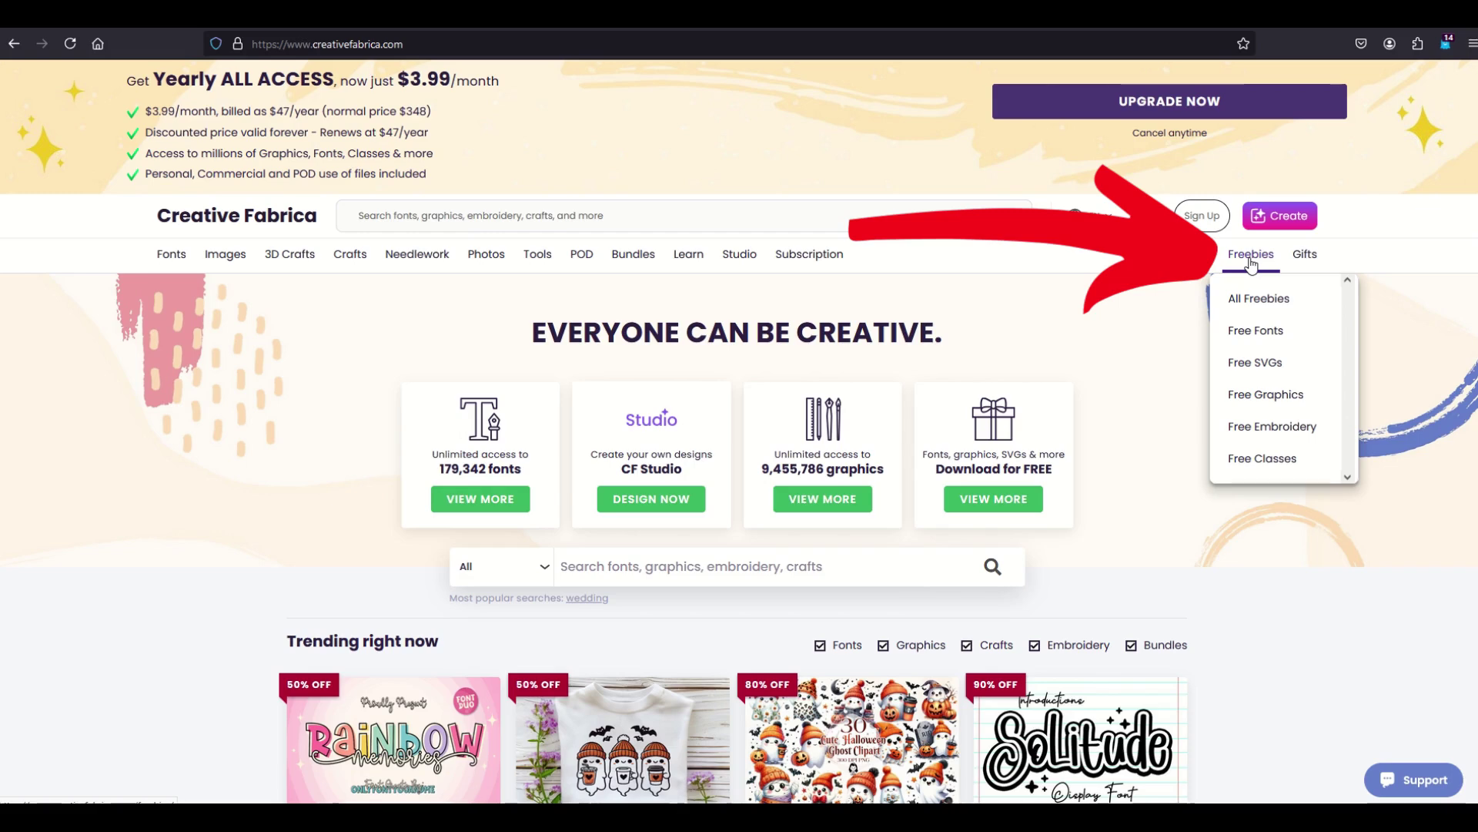
pyautogui.click(1252, 264)
pyautogui.scroll(-3, 301, 478)
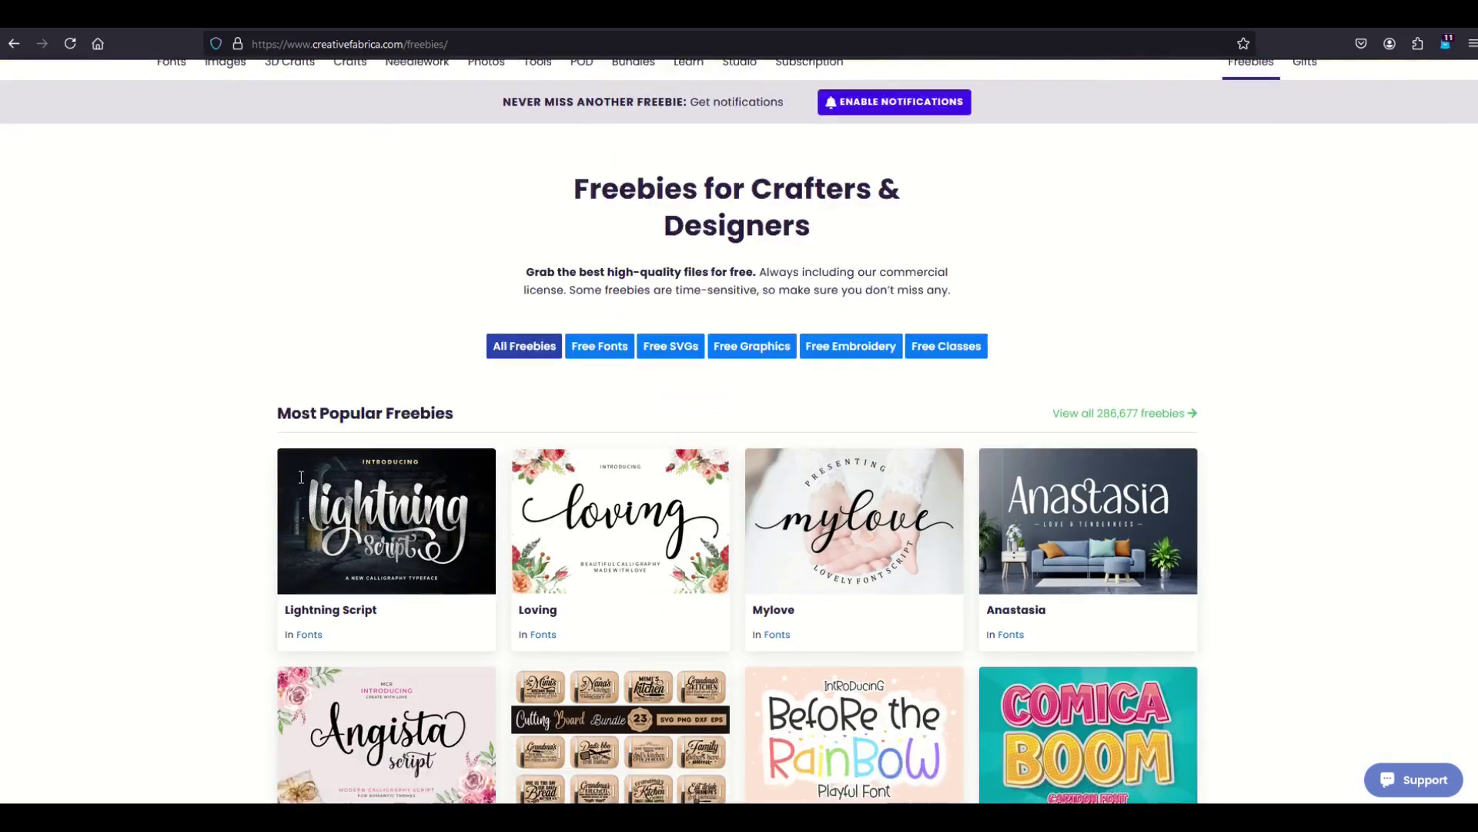
pyautogui.scroll(-10, 301, 477)
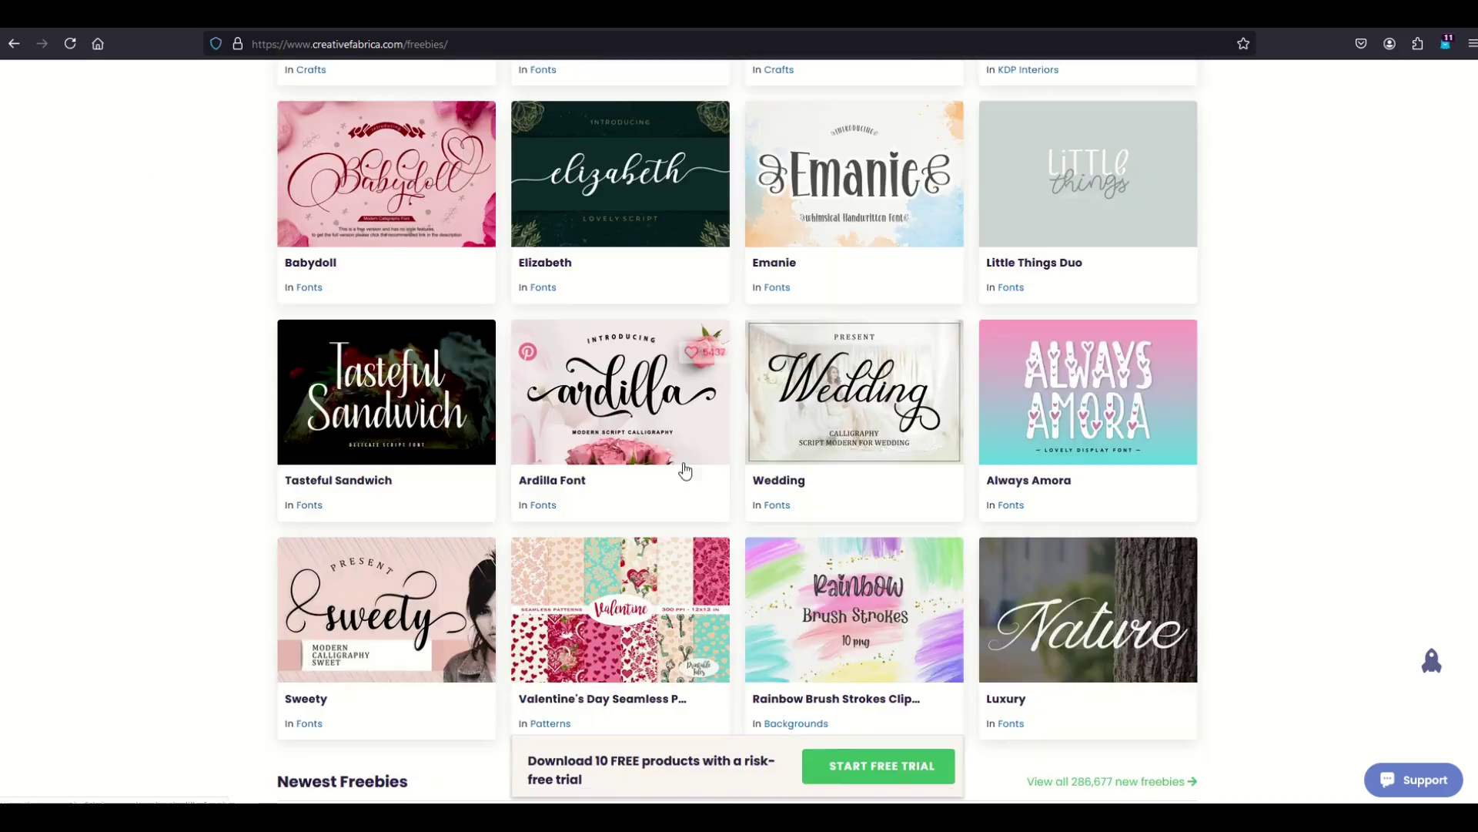
pyautogui.scroll(-12, 685, 470)
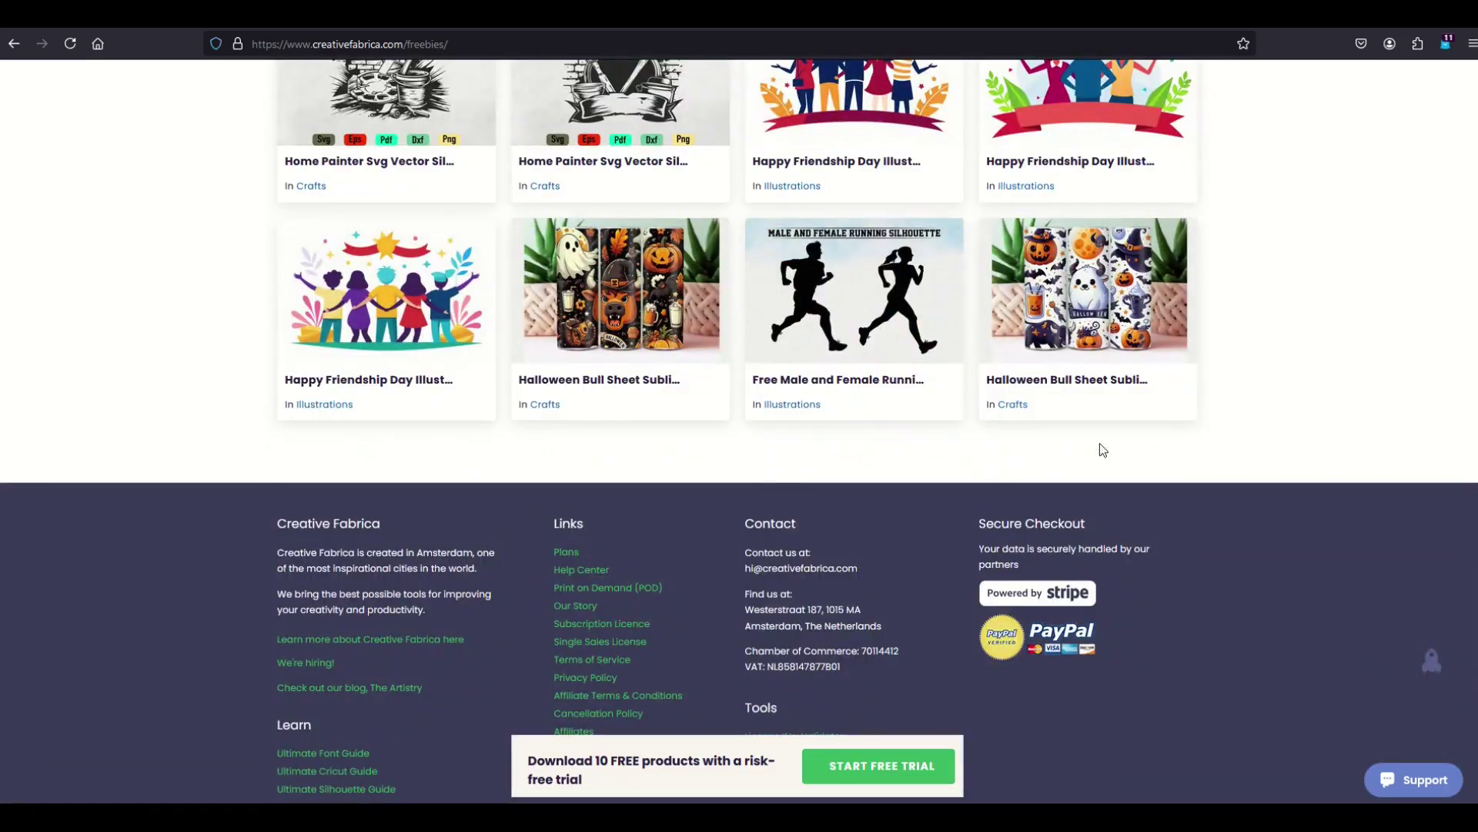
pyautogui.scroll(15, 446, 491)
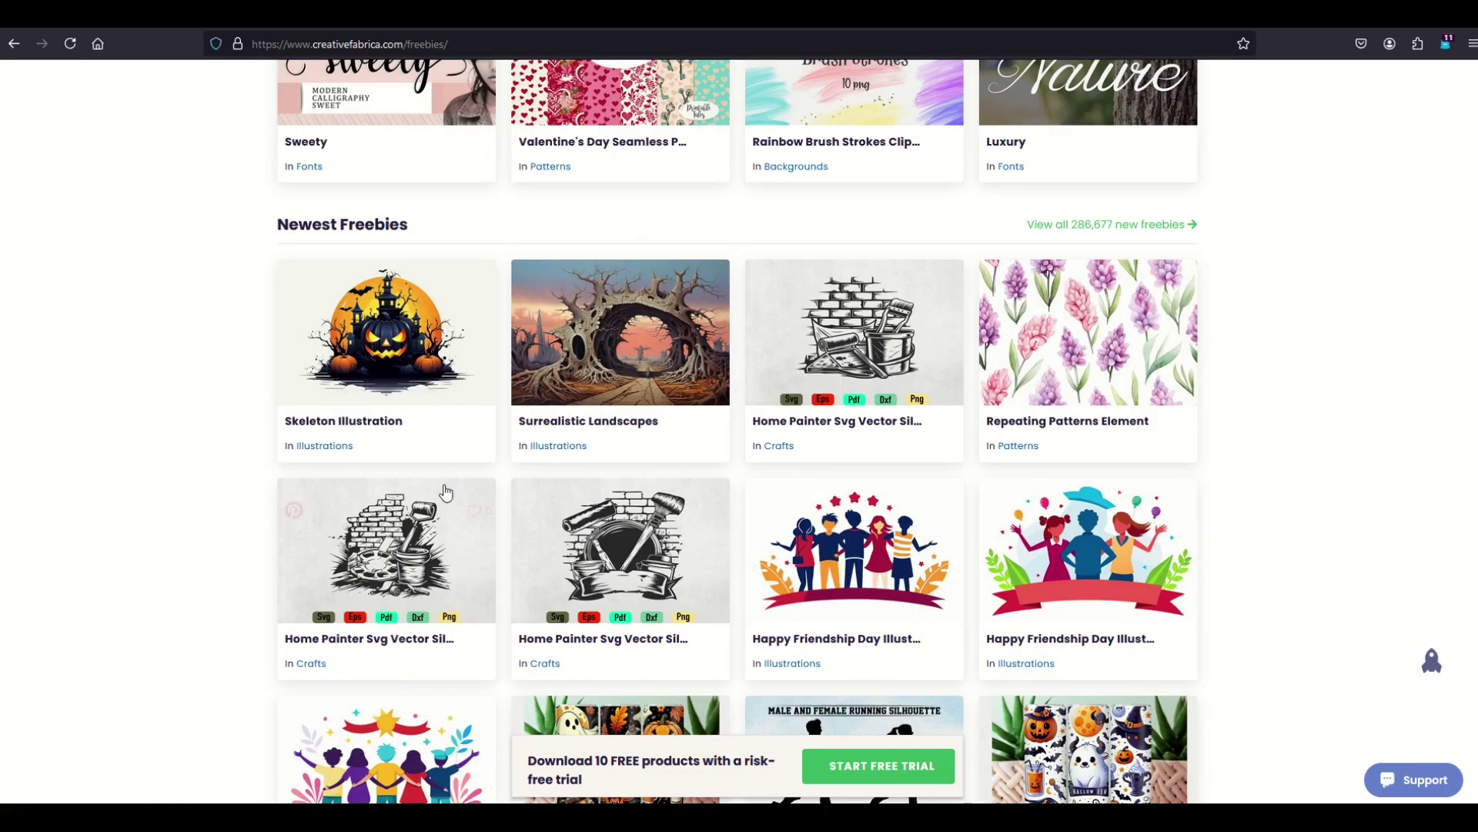
pyautogui.scroll(10, 445, 493)
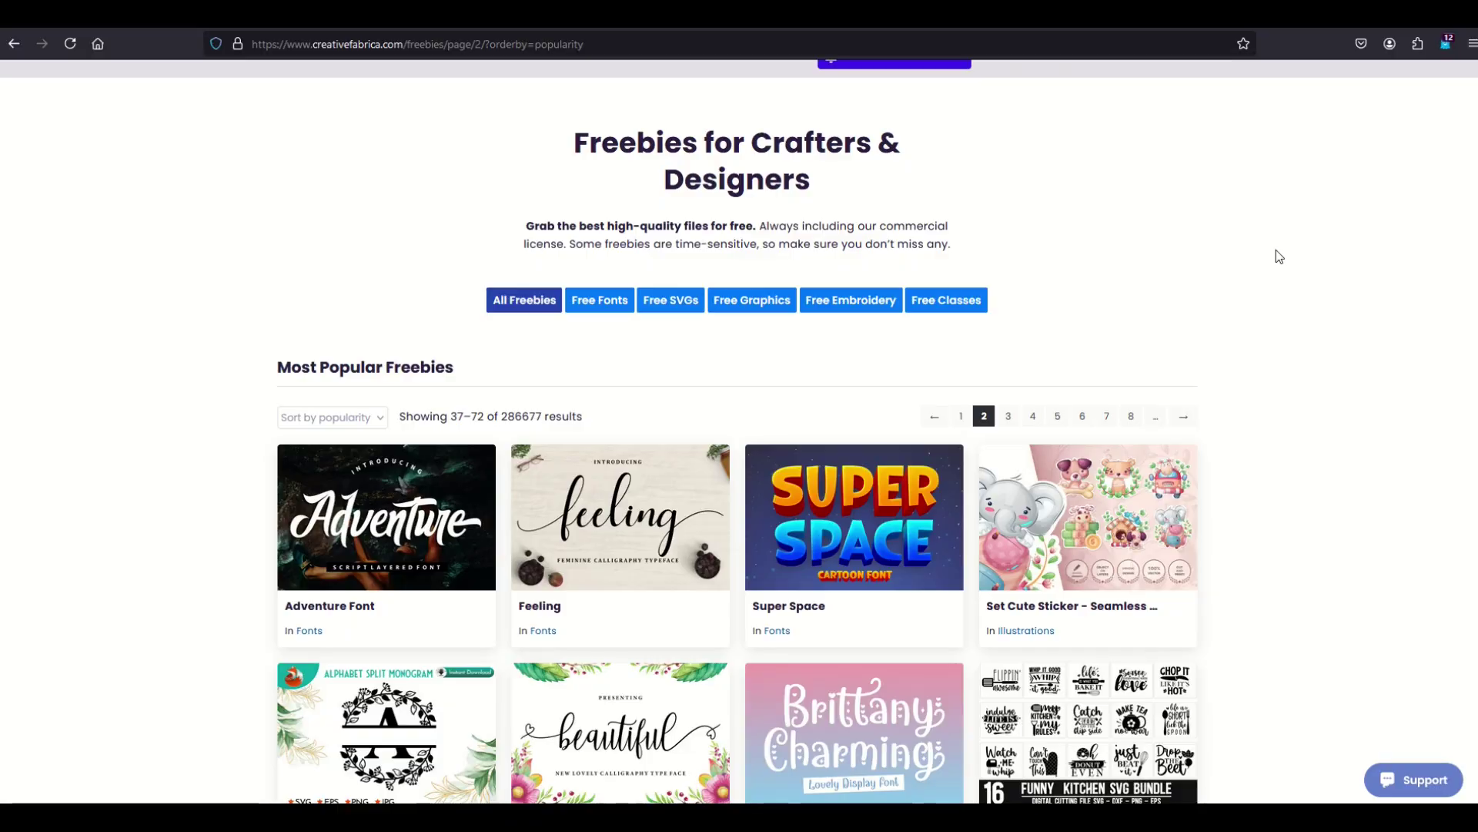
# Step: Scroll down to the pagination and jump to page 5 of the popular freebies
pyautogui.scroll(-7, 636, 415)
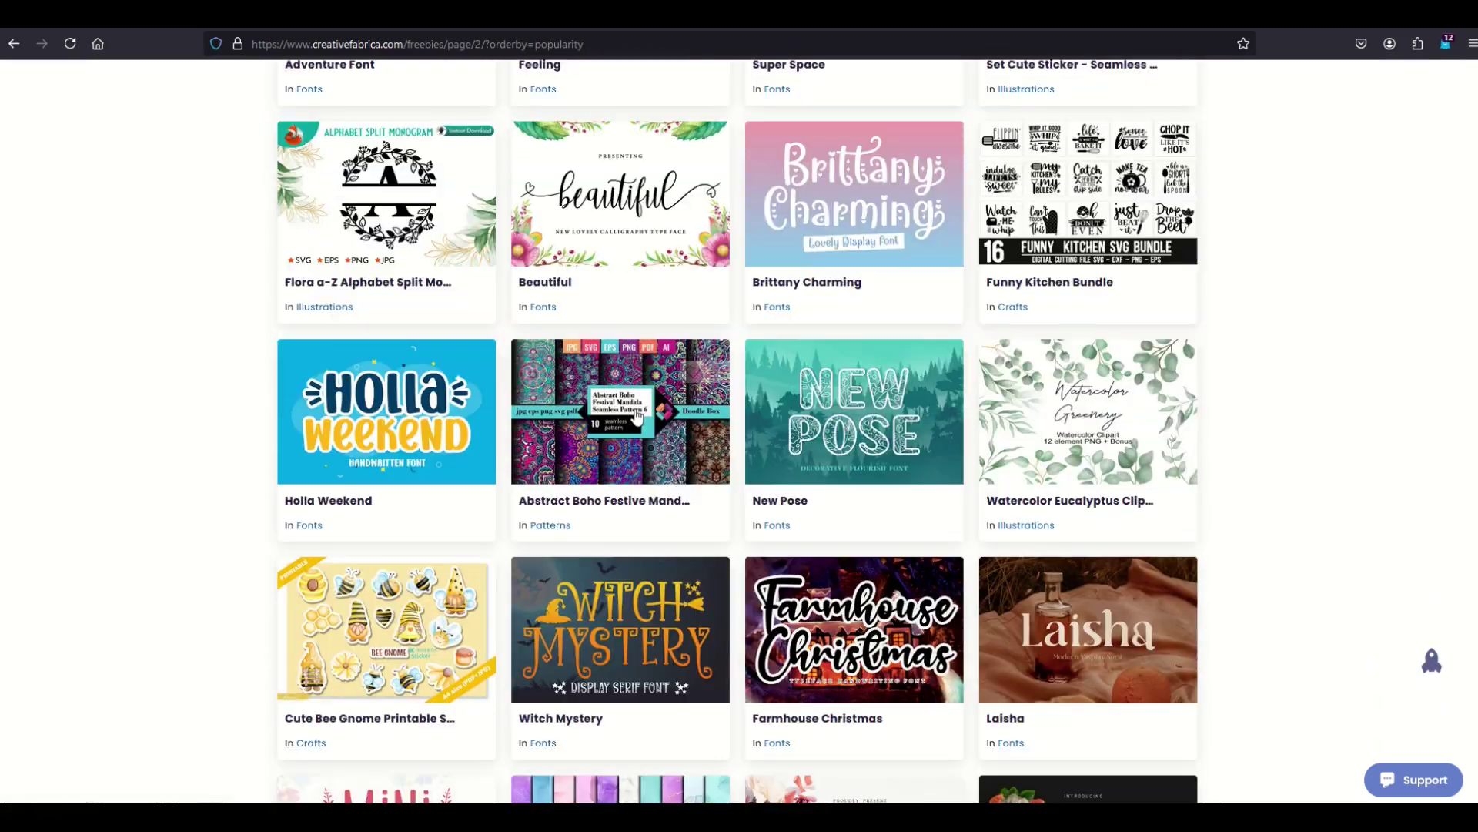
pyautogui.scroll(-7, 636, 414)
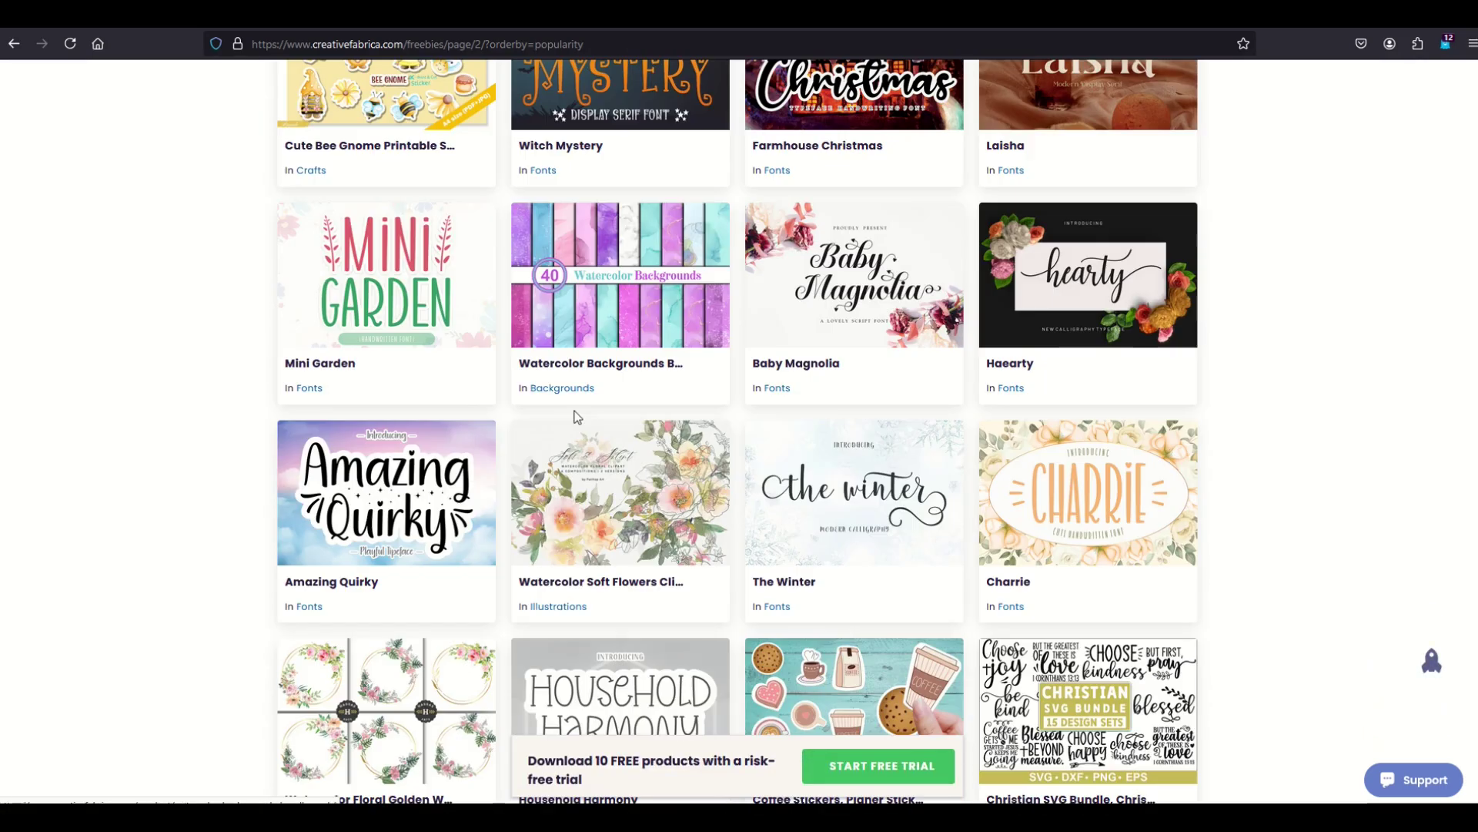
pyautogui.scroll(-10, 576, 416)
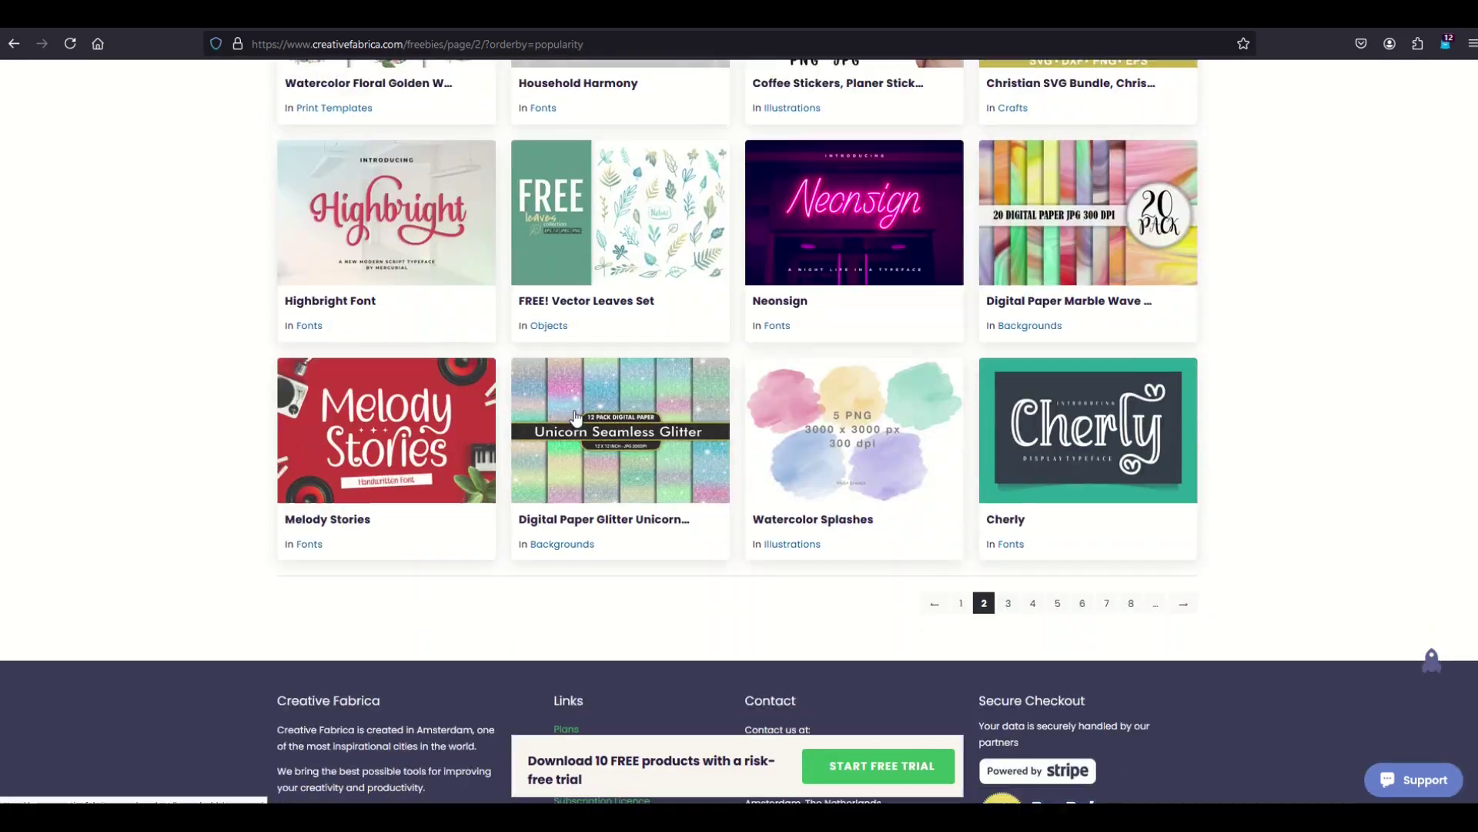
pyautogui.click(1057, 600)
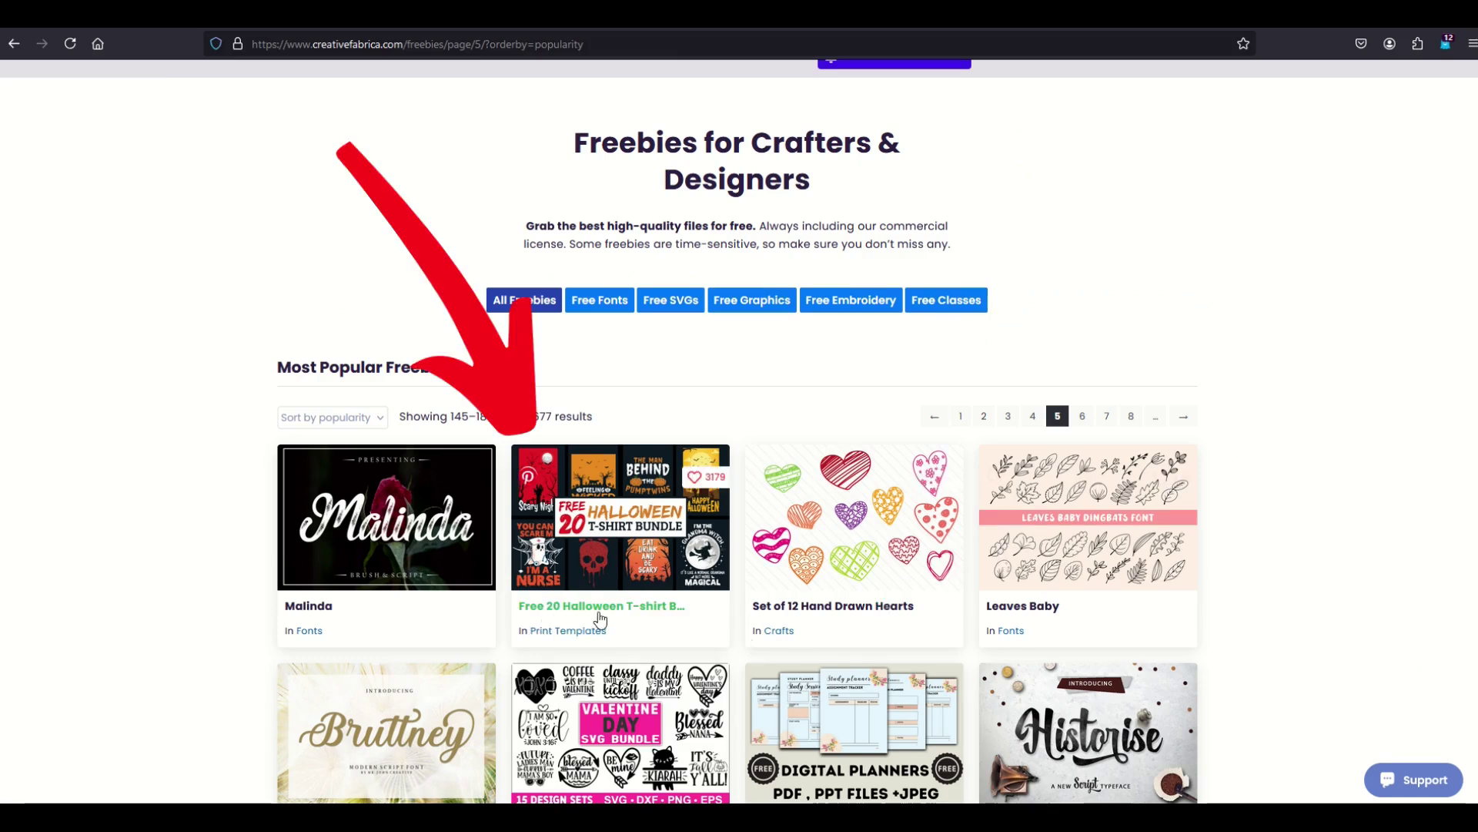
# Step: Get the Free 20 Halloween T-shirt Bundle for free and save its zip into Bundle
pyautogui.click(589, 554)
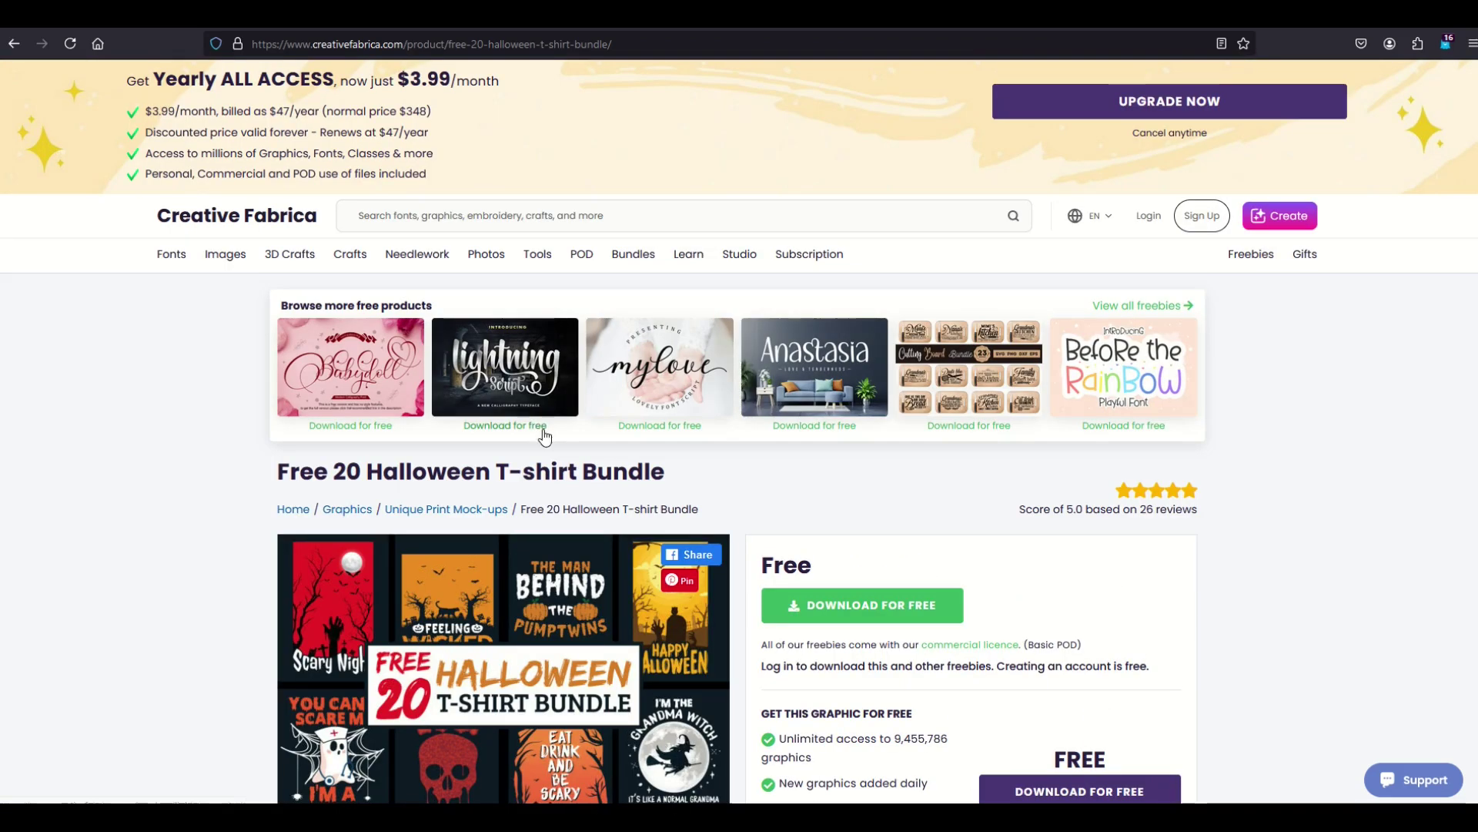
pyautogui.scroll(-4, 146, 381)
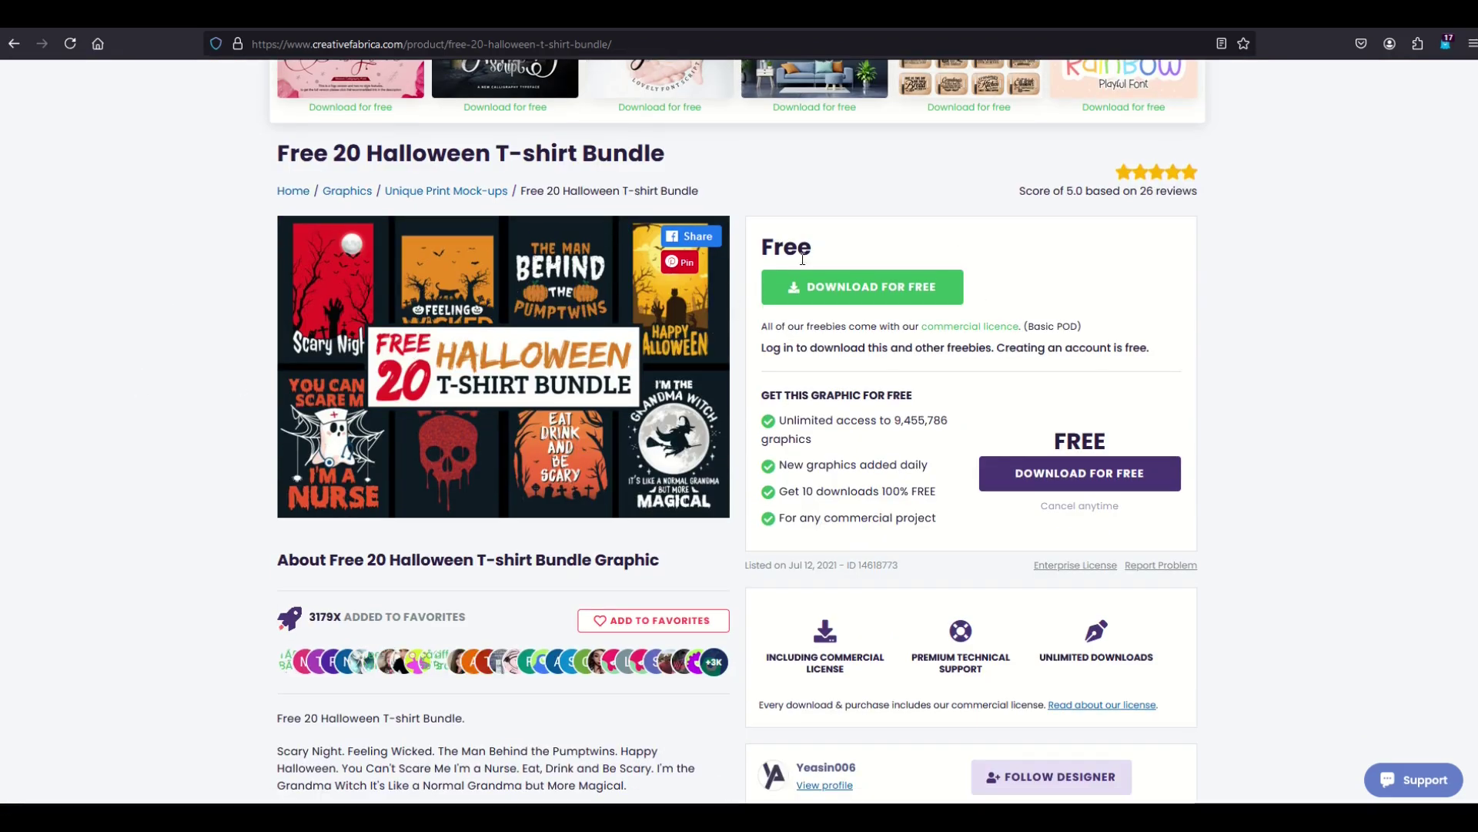
pyautogui.click(831, 287)
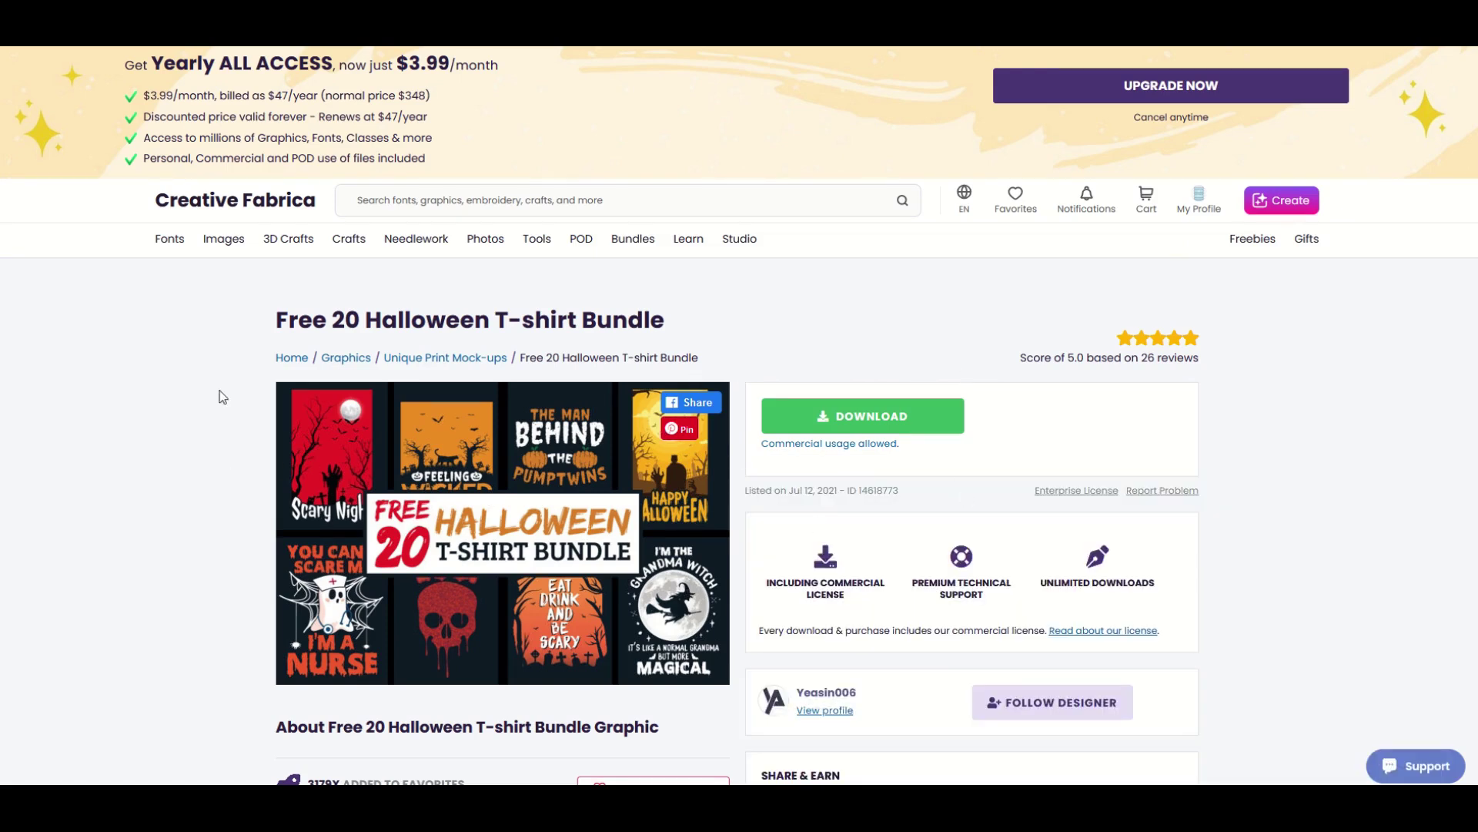
pyautogui.click(862, 416)
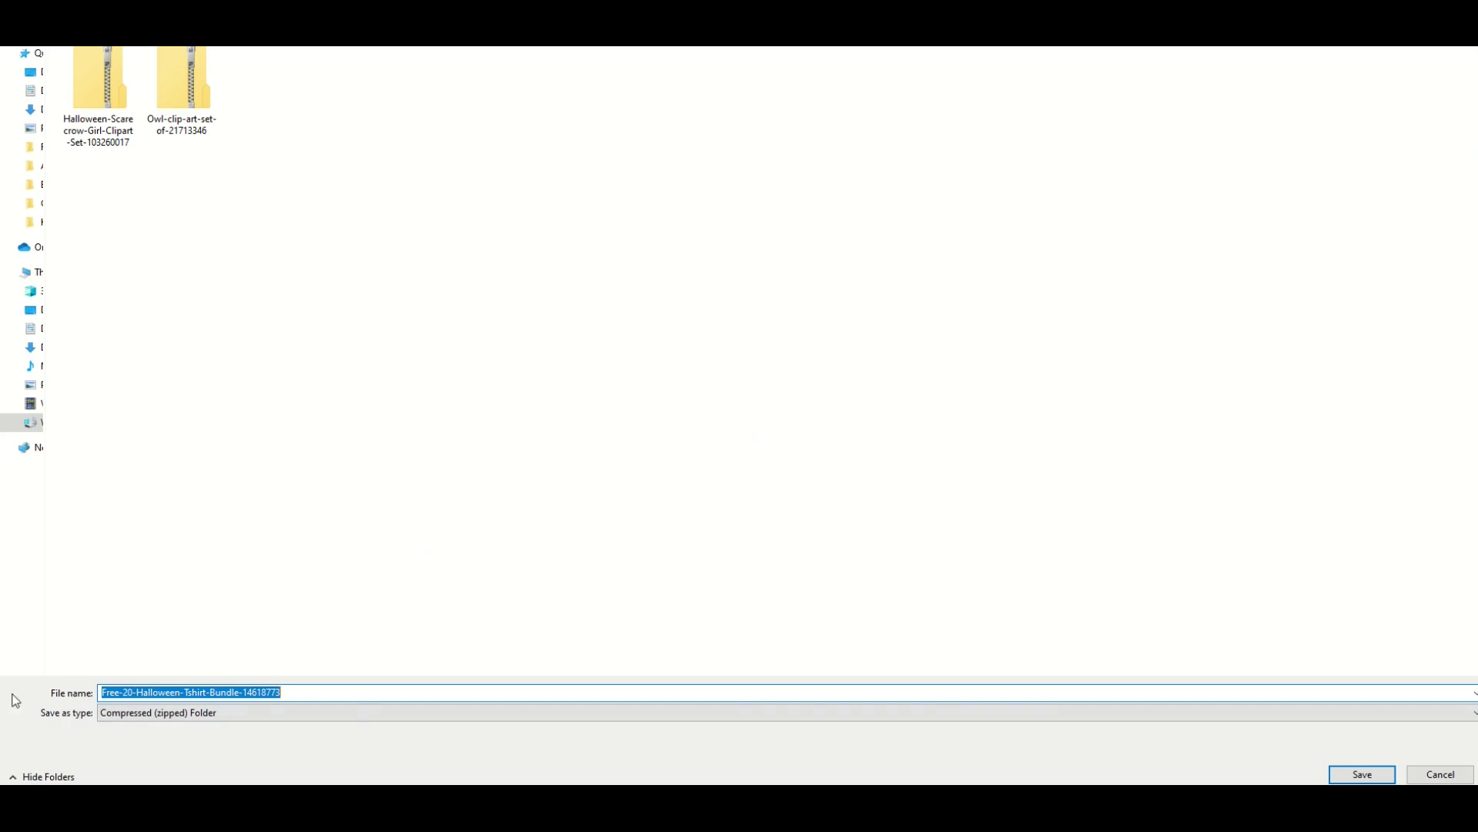
pyautogui.click(1361, 774)
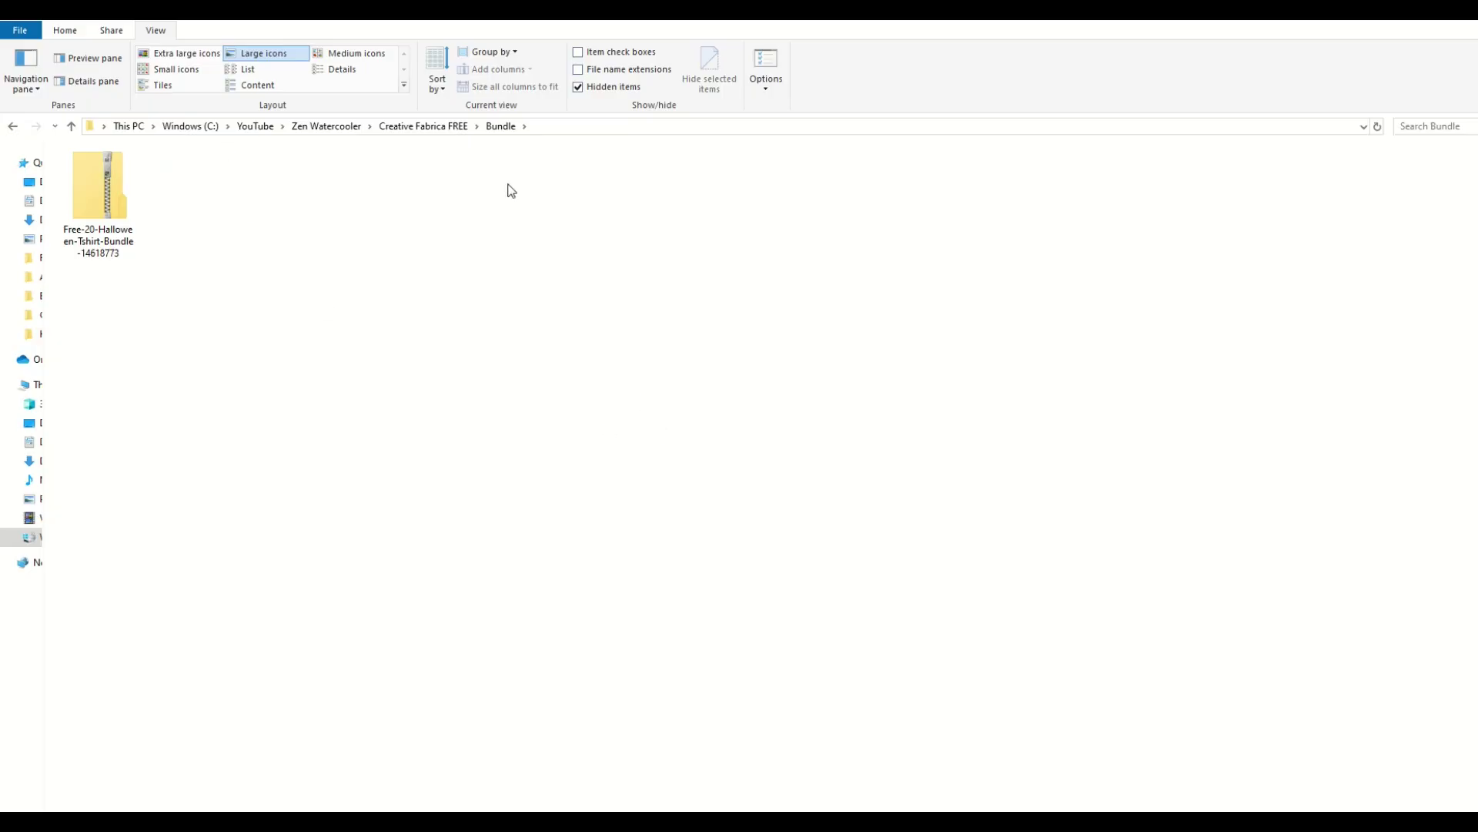
# Step: Copy all 20 design folders from the Halloween zip and paste them into Bundle
pyautogui.doubleClick(93, 190)
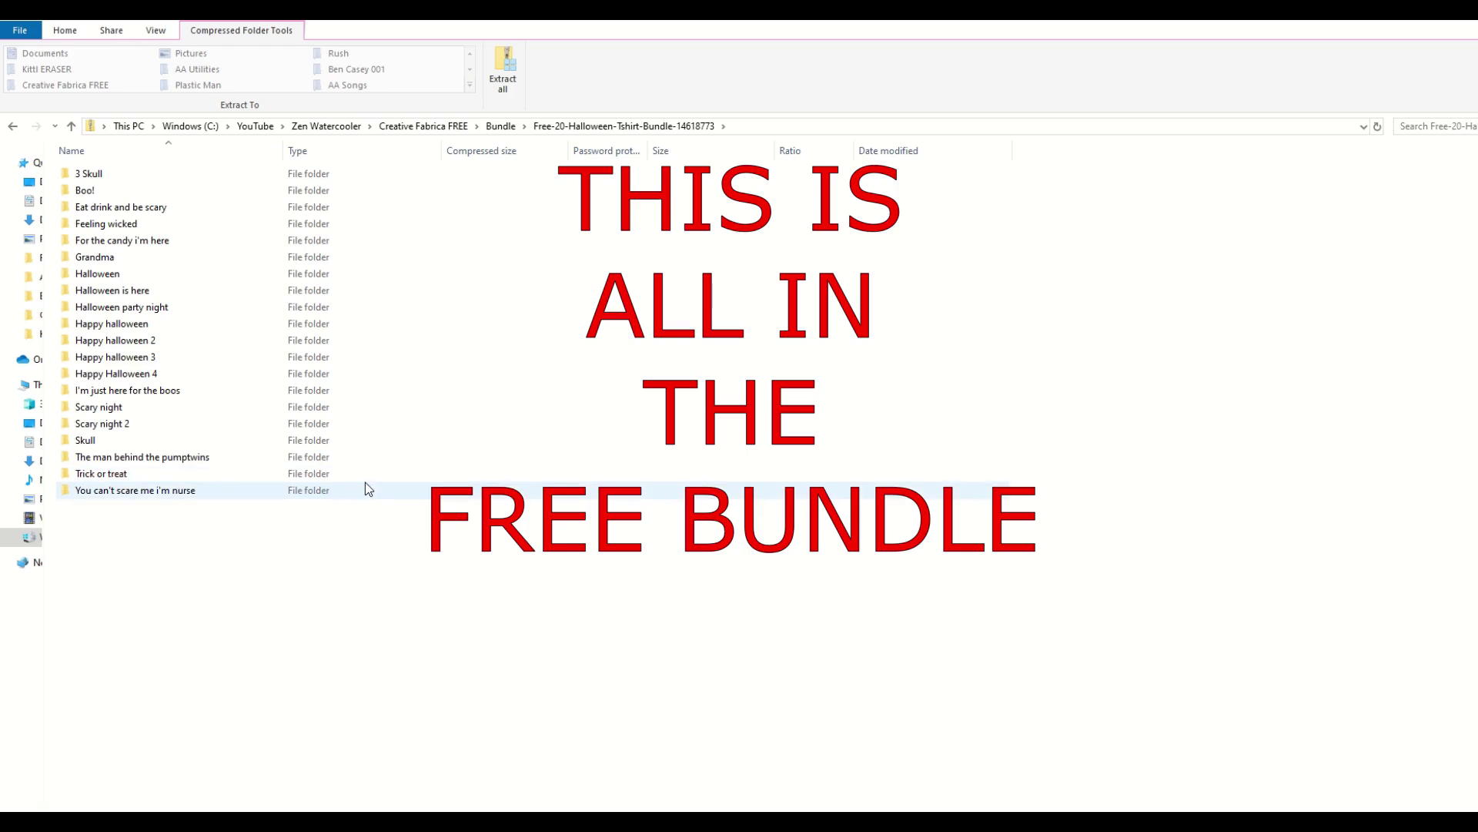
pyautogui.click(116, 358)
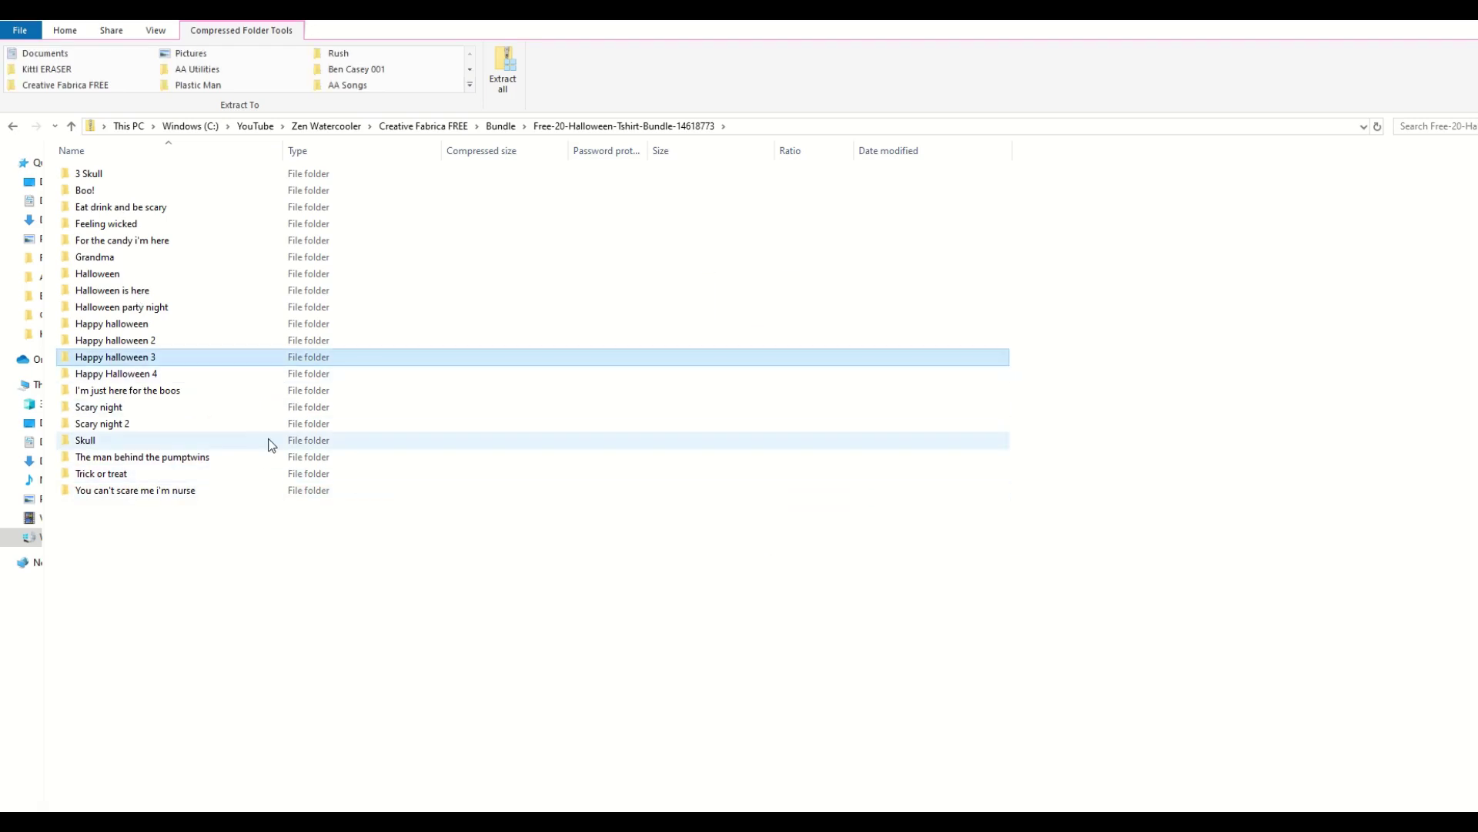
pyautogui.hotkey('ctrl', 'a')
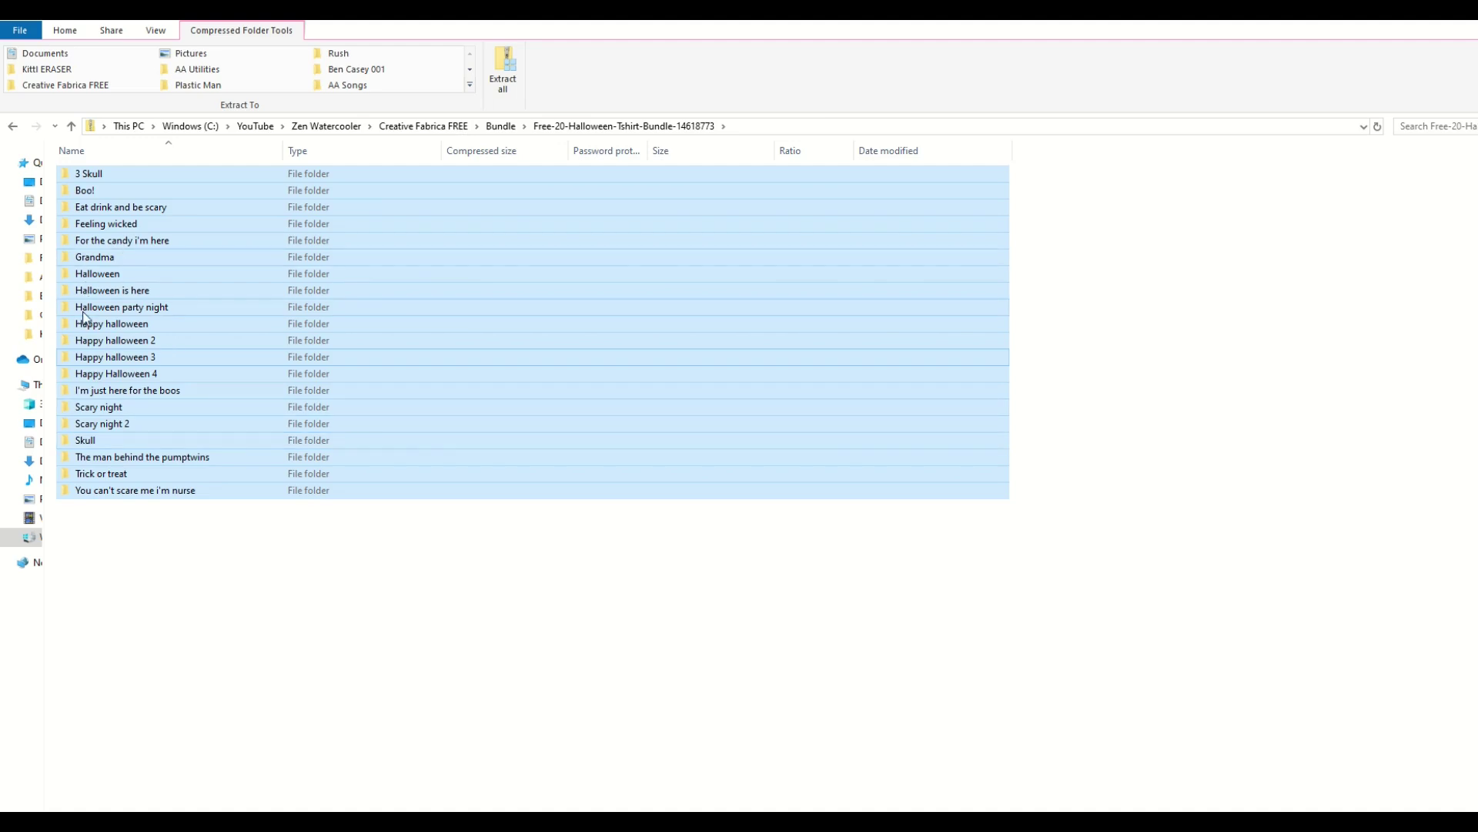
pyautogui.hotkey('ctrl', 'c')
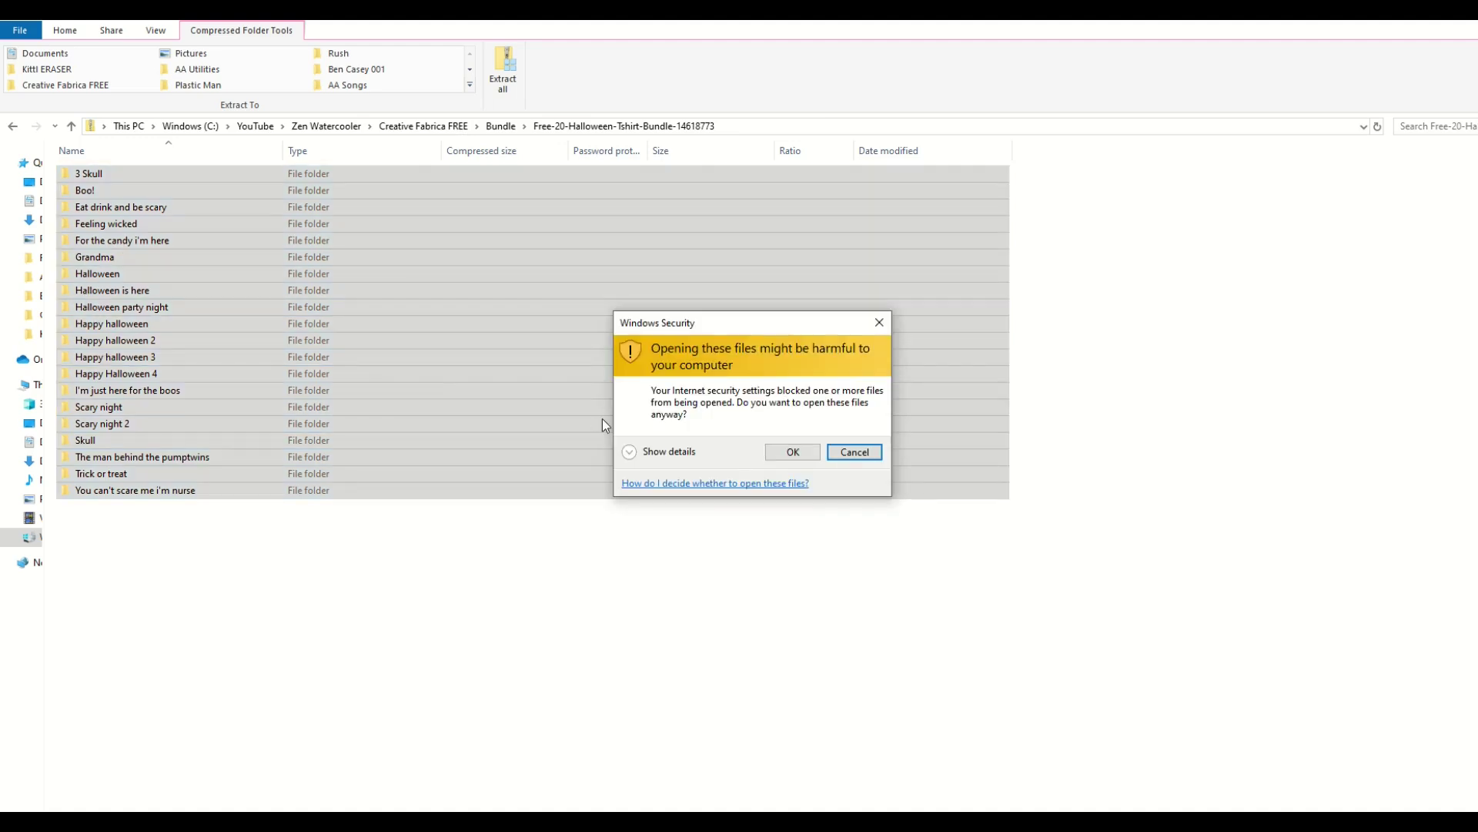
pyautogui.press('Escape')
pyautogui.click(500, 126)
pyautogui.rightClick(283, 283)
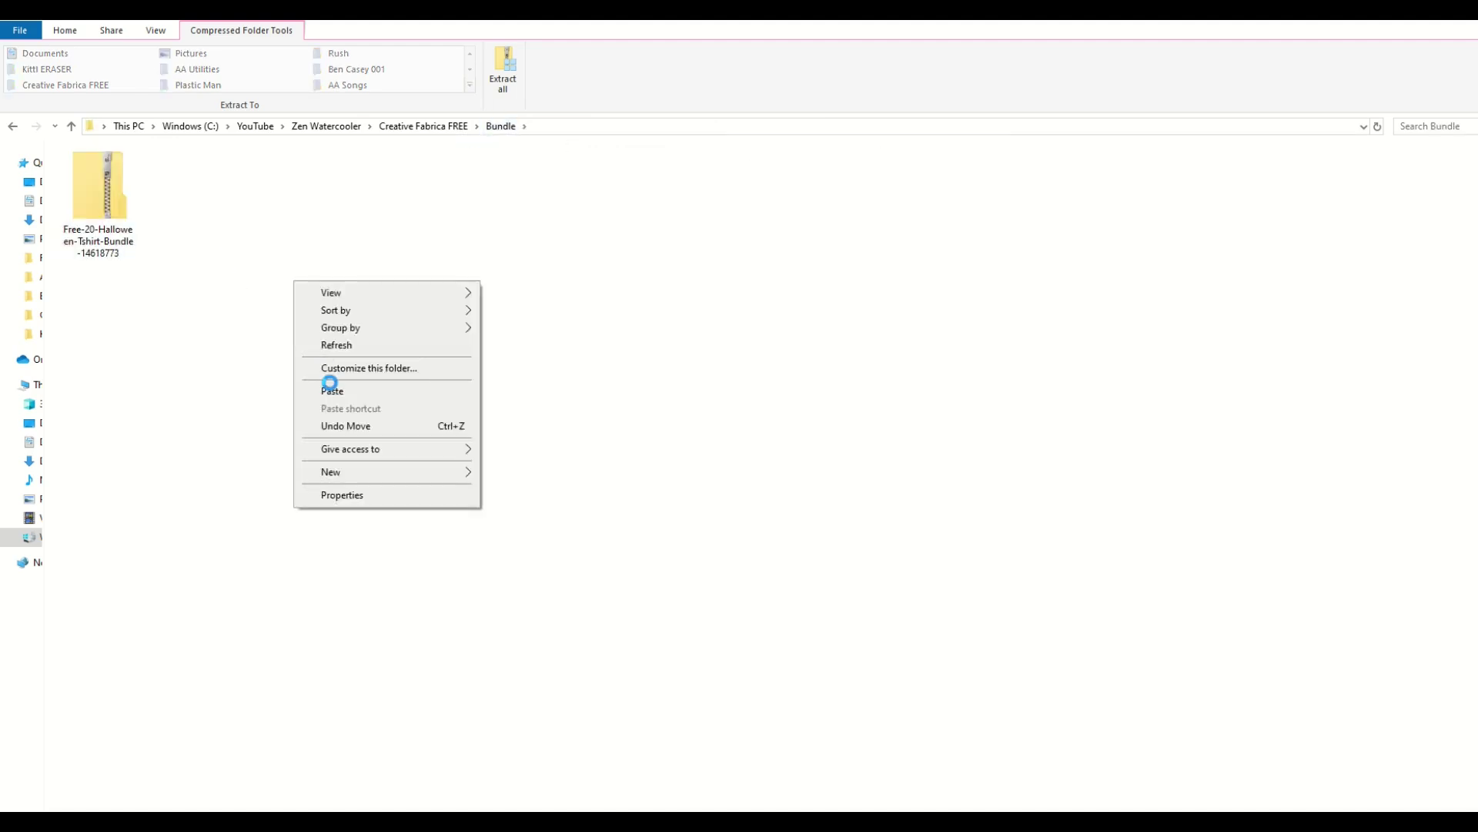
pyautogui.click(334, 391)
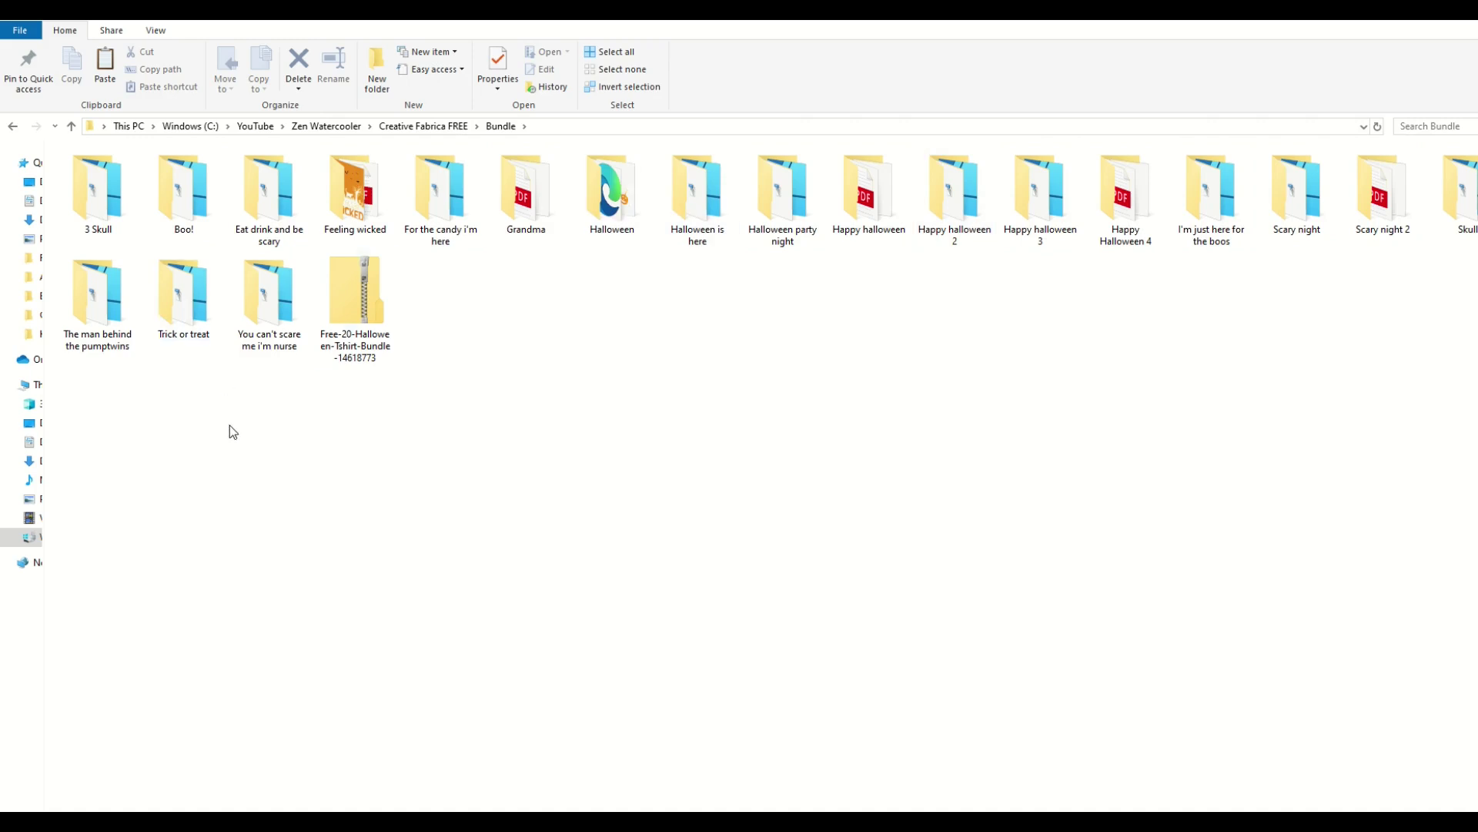
# Step: Open the Feeling wicked folder and display its files as extra large icons
pyautogui.doubleClick(356, 203)
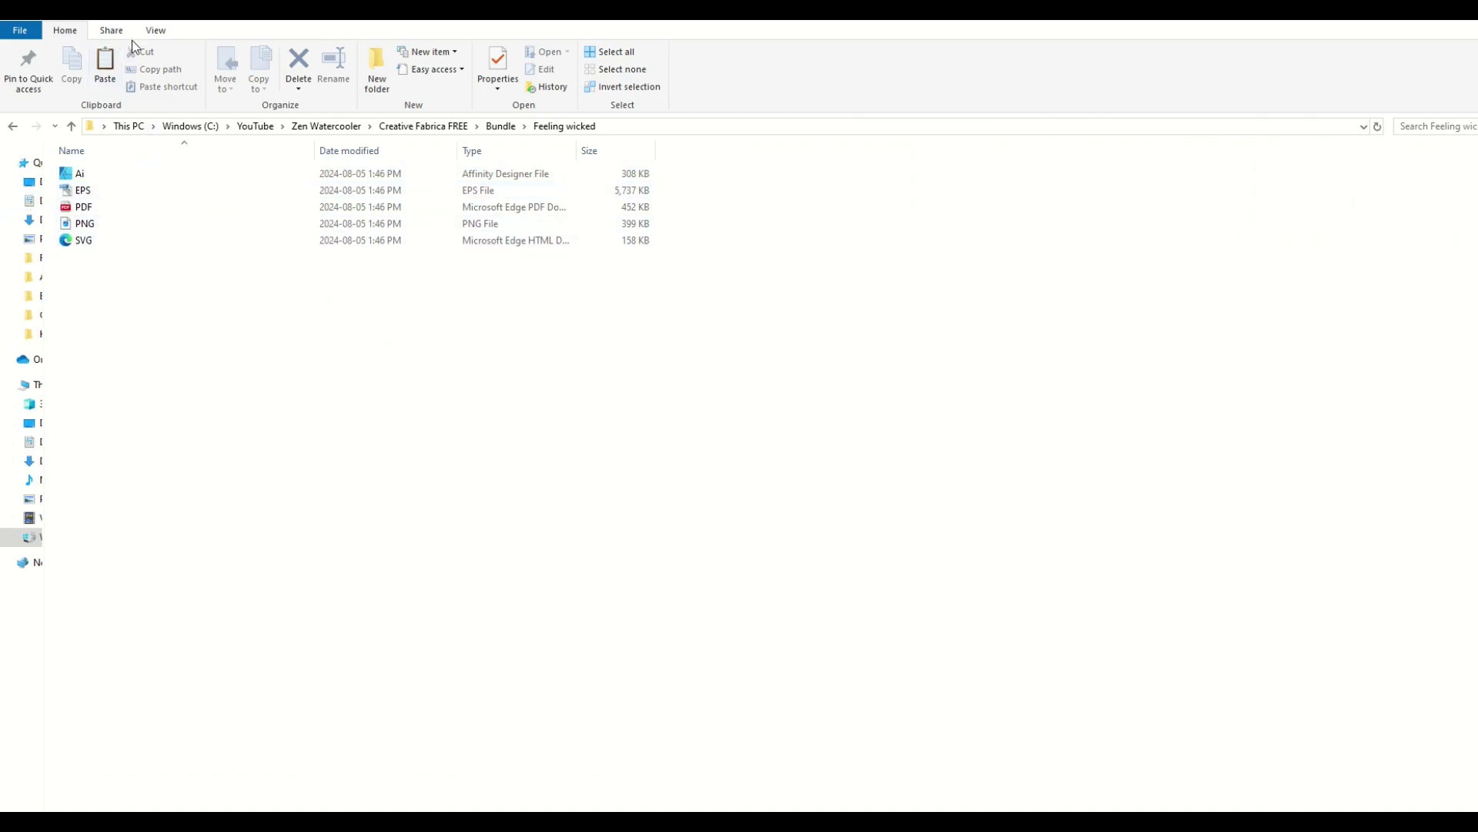
pyautogui.click(156, 30)
pyautogui.click(262, 53)
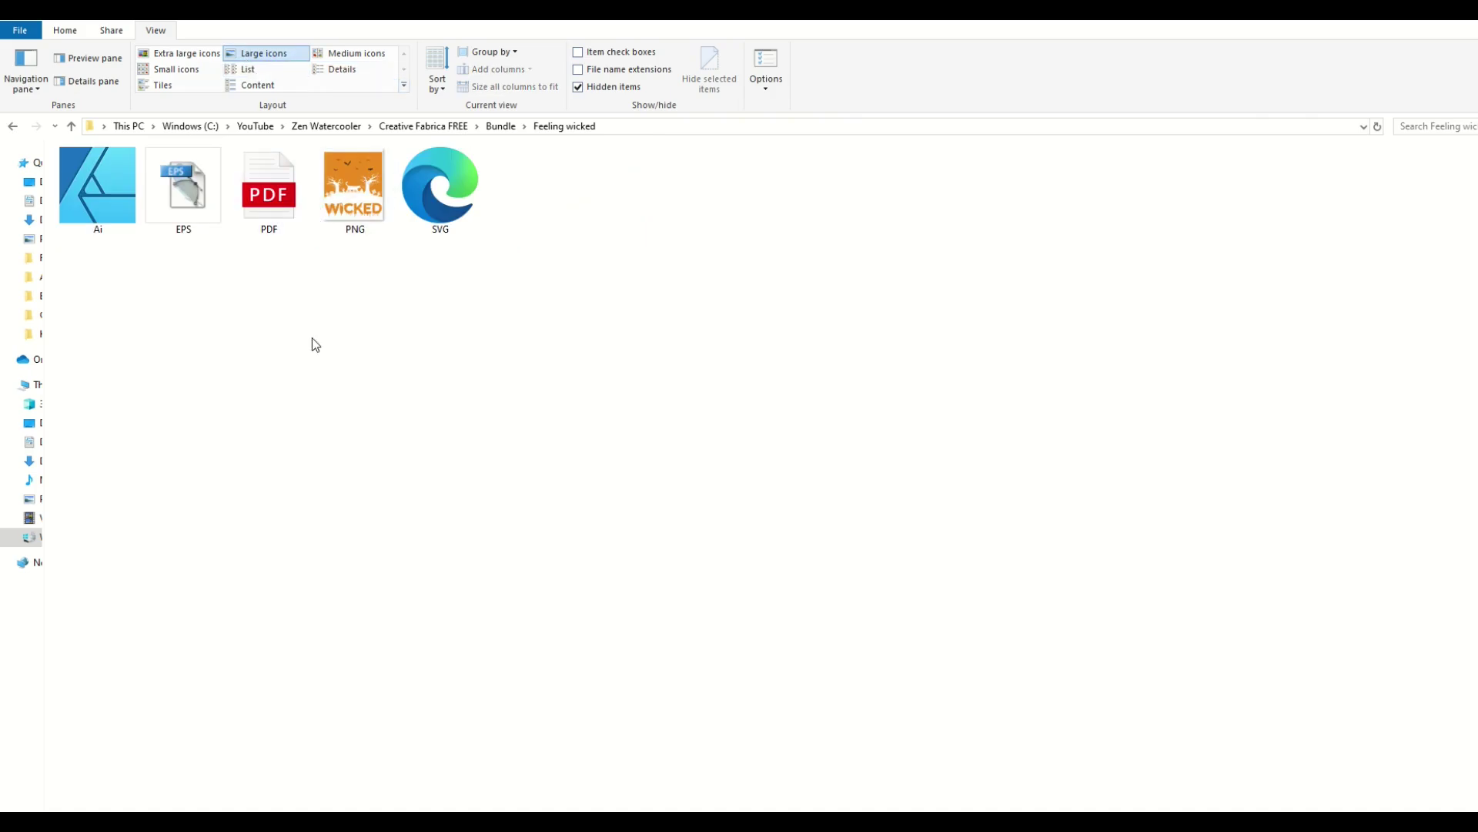
pyautogui.click(185, 53)
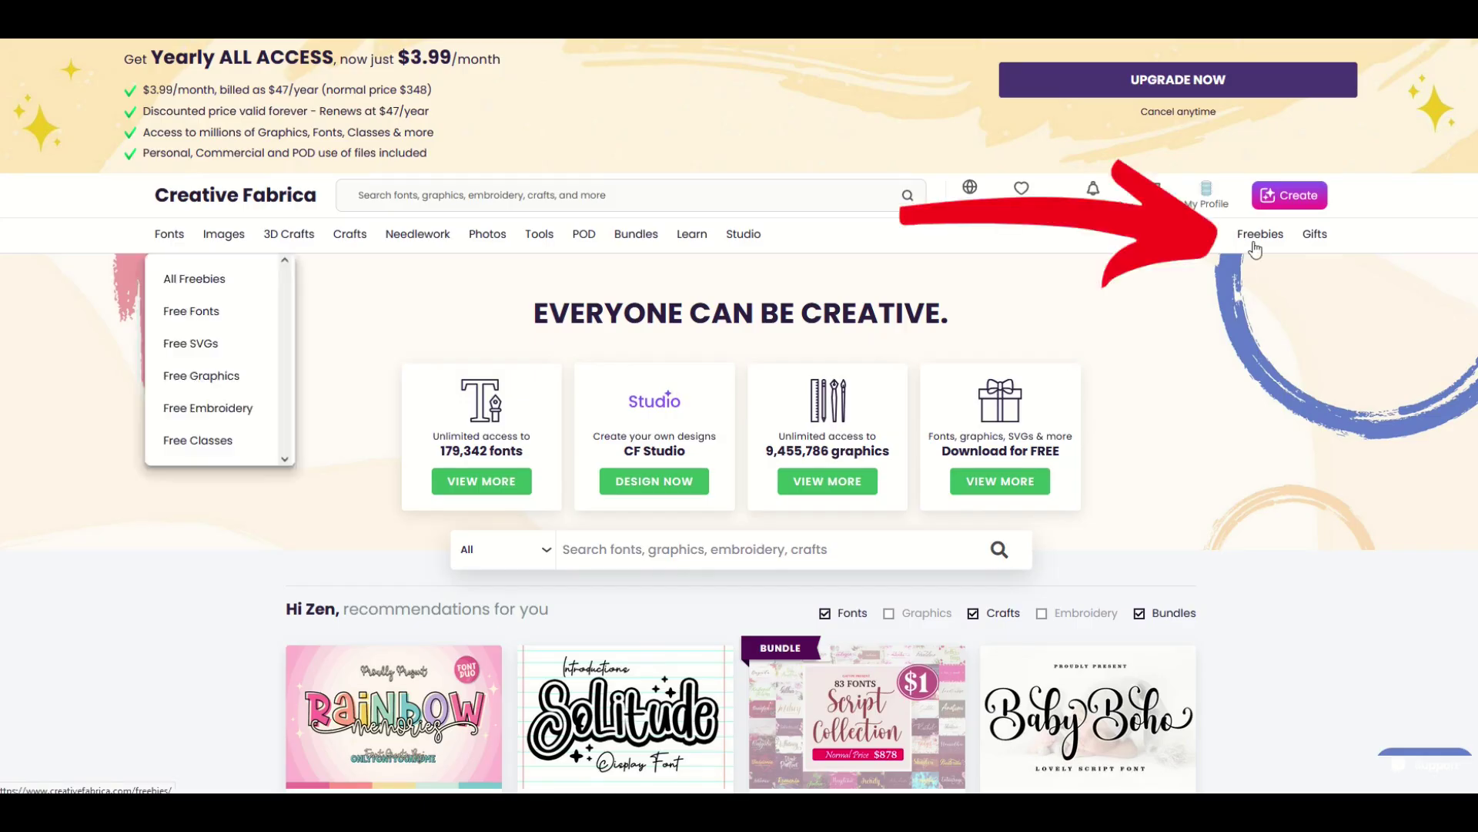
# Step: Filter the freebies to free fonts and go to page 2 of the results
pyautogui.click(1254, 243)
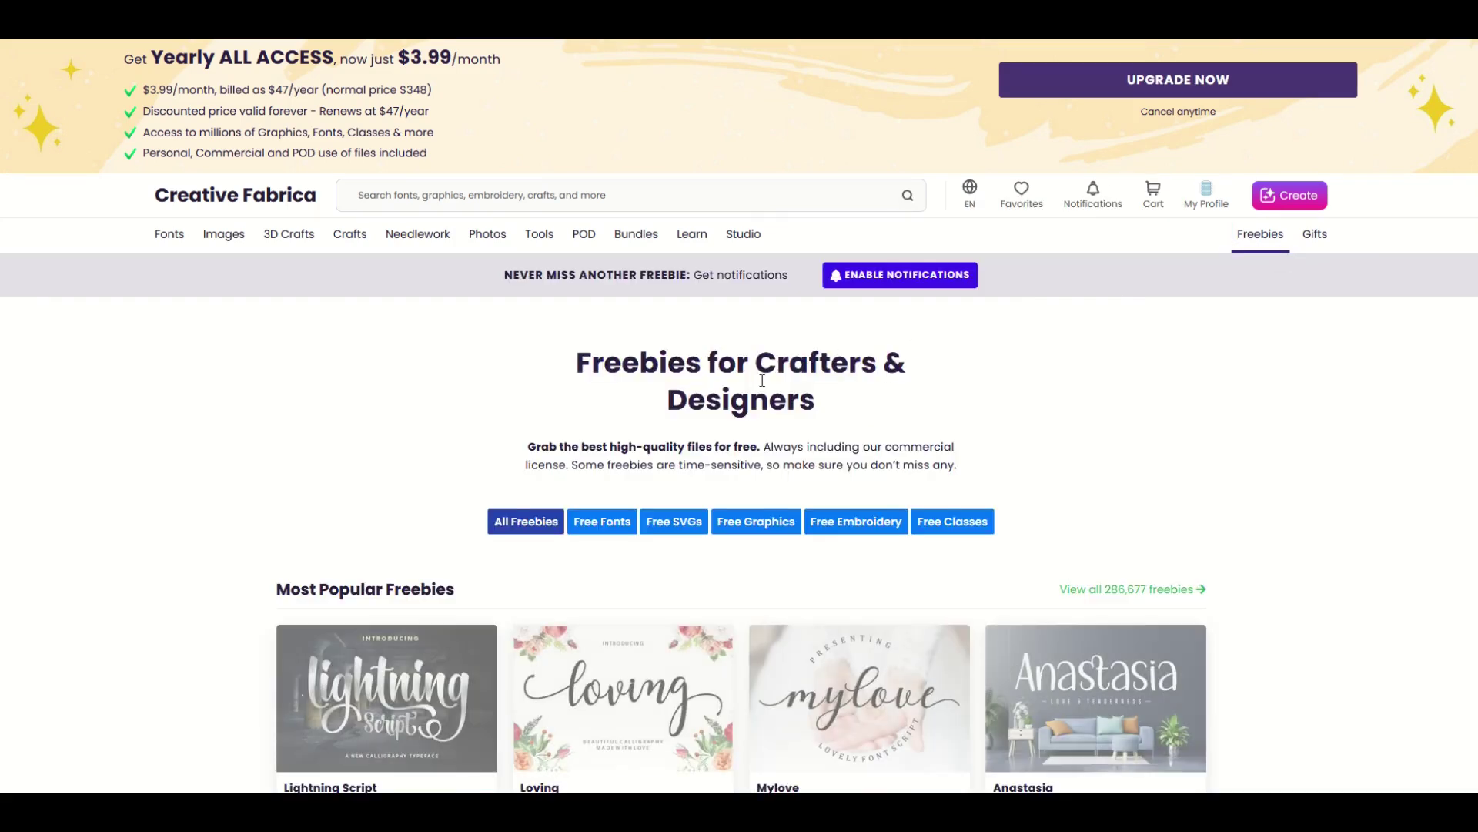
pyautogui.scroll(-2, 505, 429)
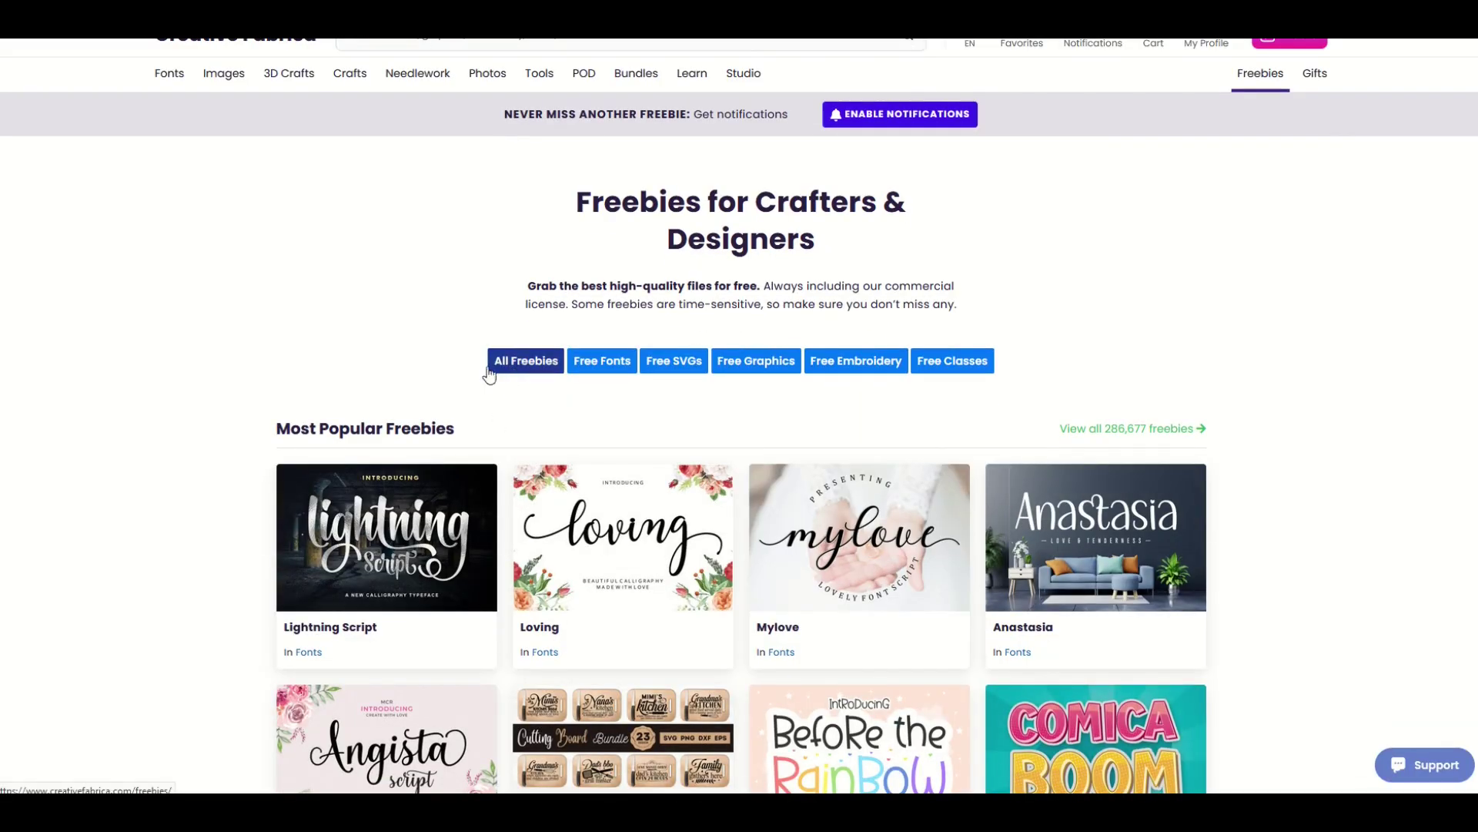
pyautogui.click(532, 376)
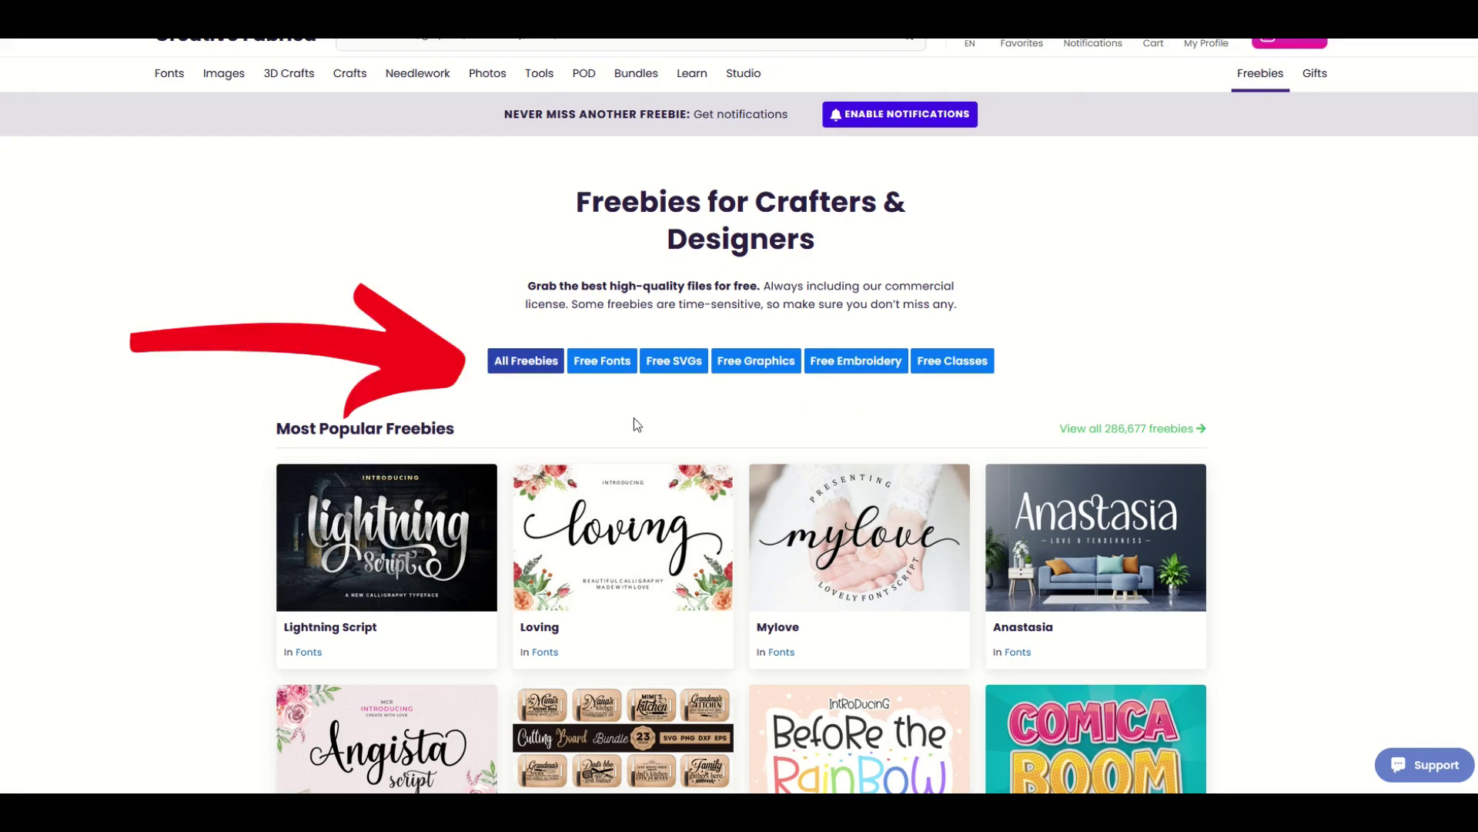
pyautogui.click(588, 368)
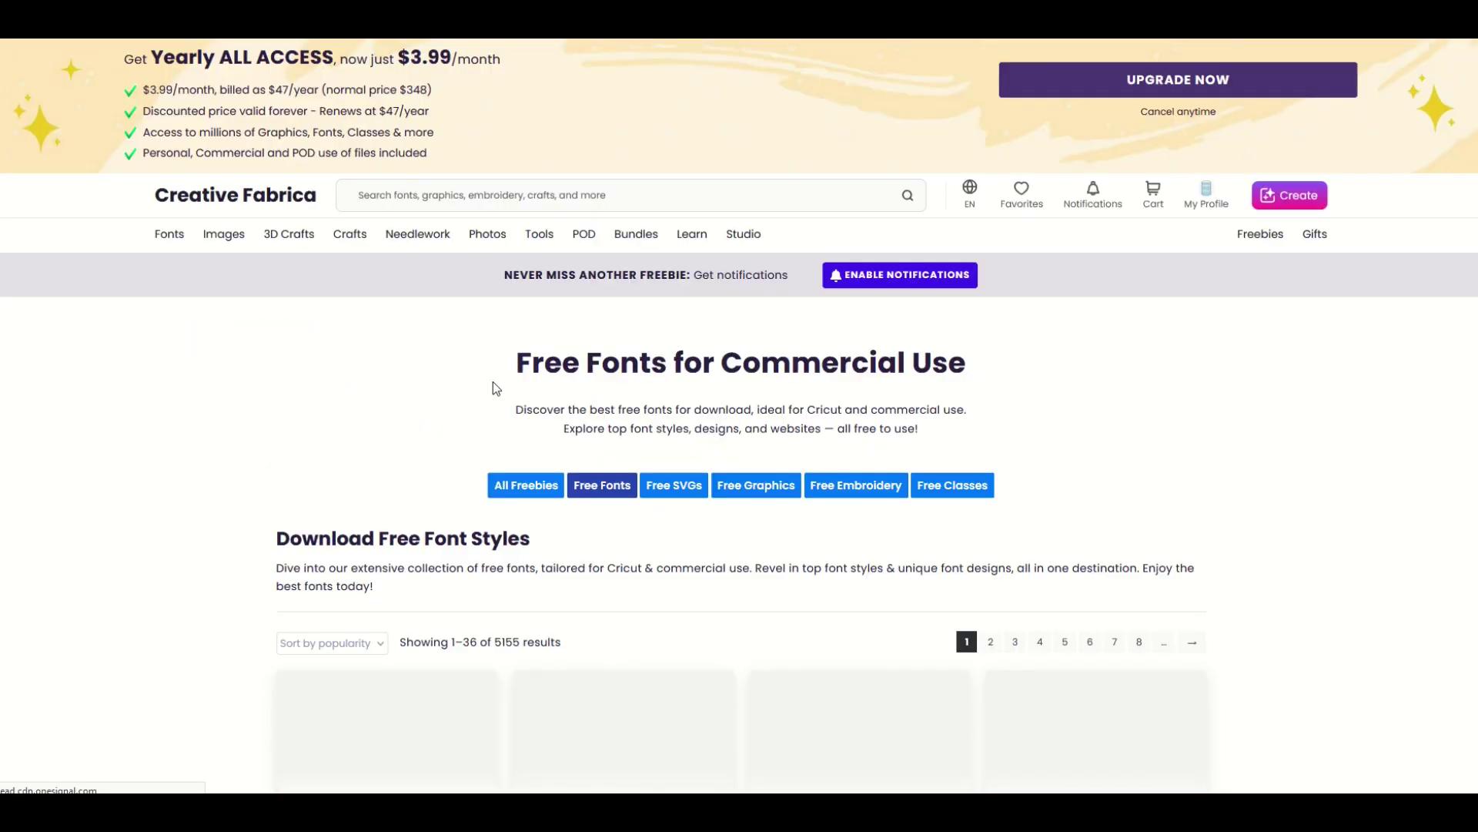
pyautogui.scroll(-4, 321, 396)
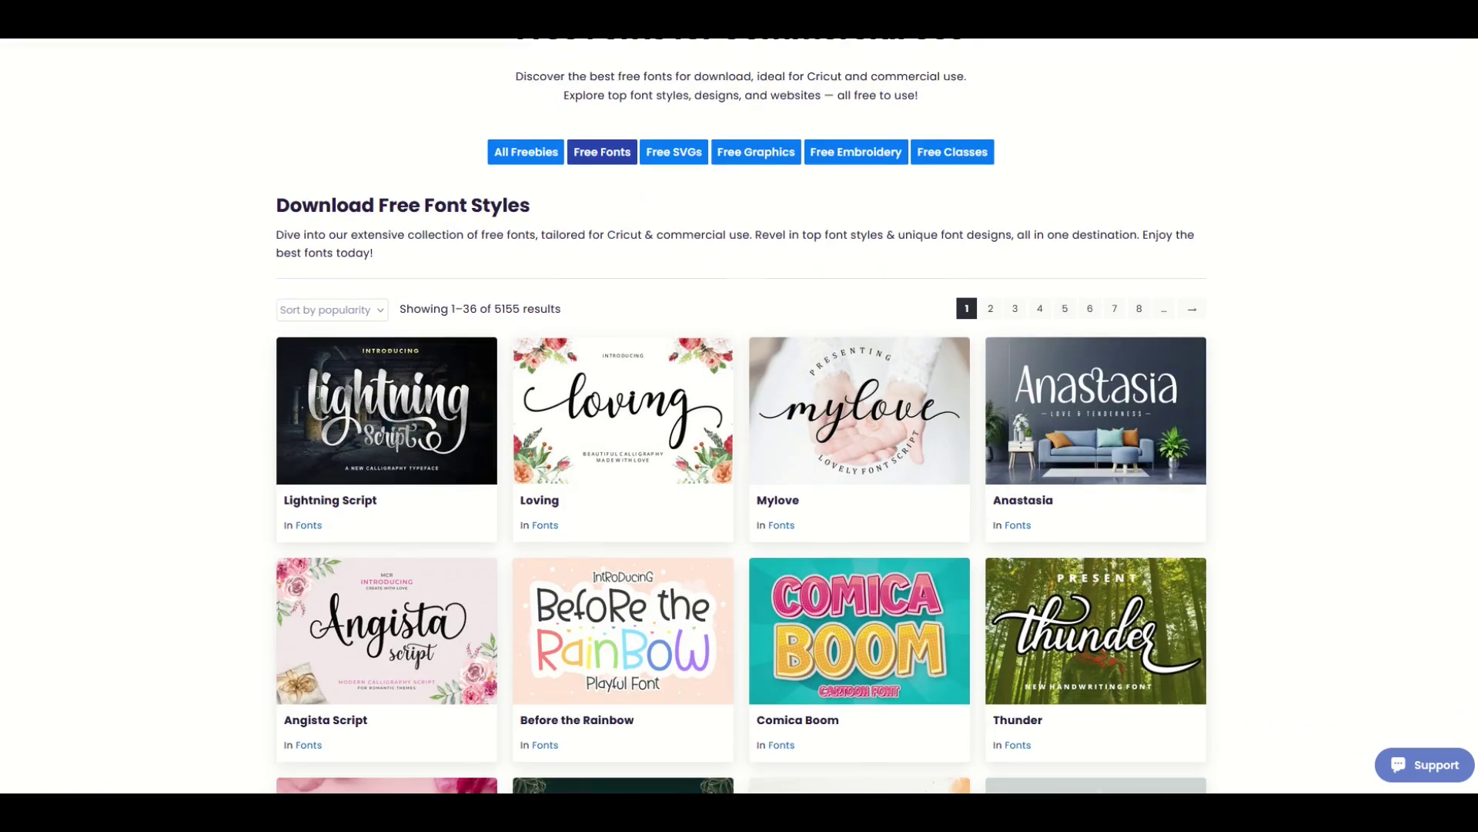
pyautogui.scroll(-10, 316, 401)
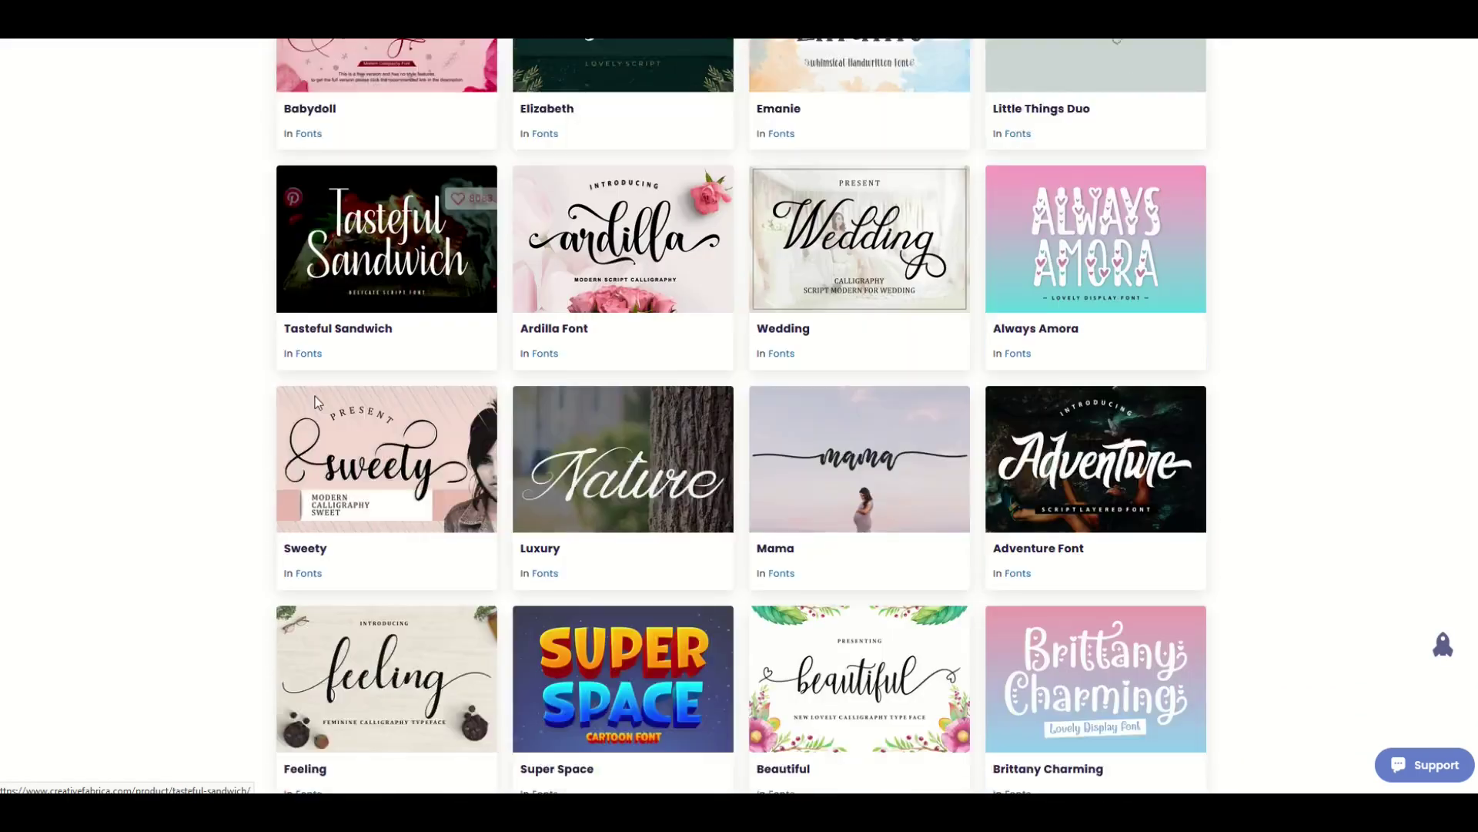
pyautogui.scroll(-11, 316, 402)
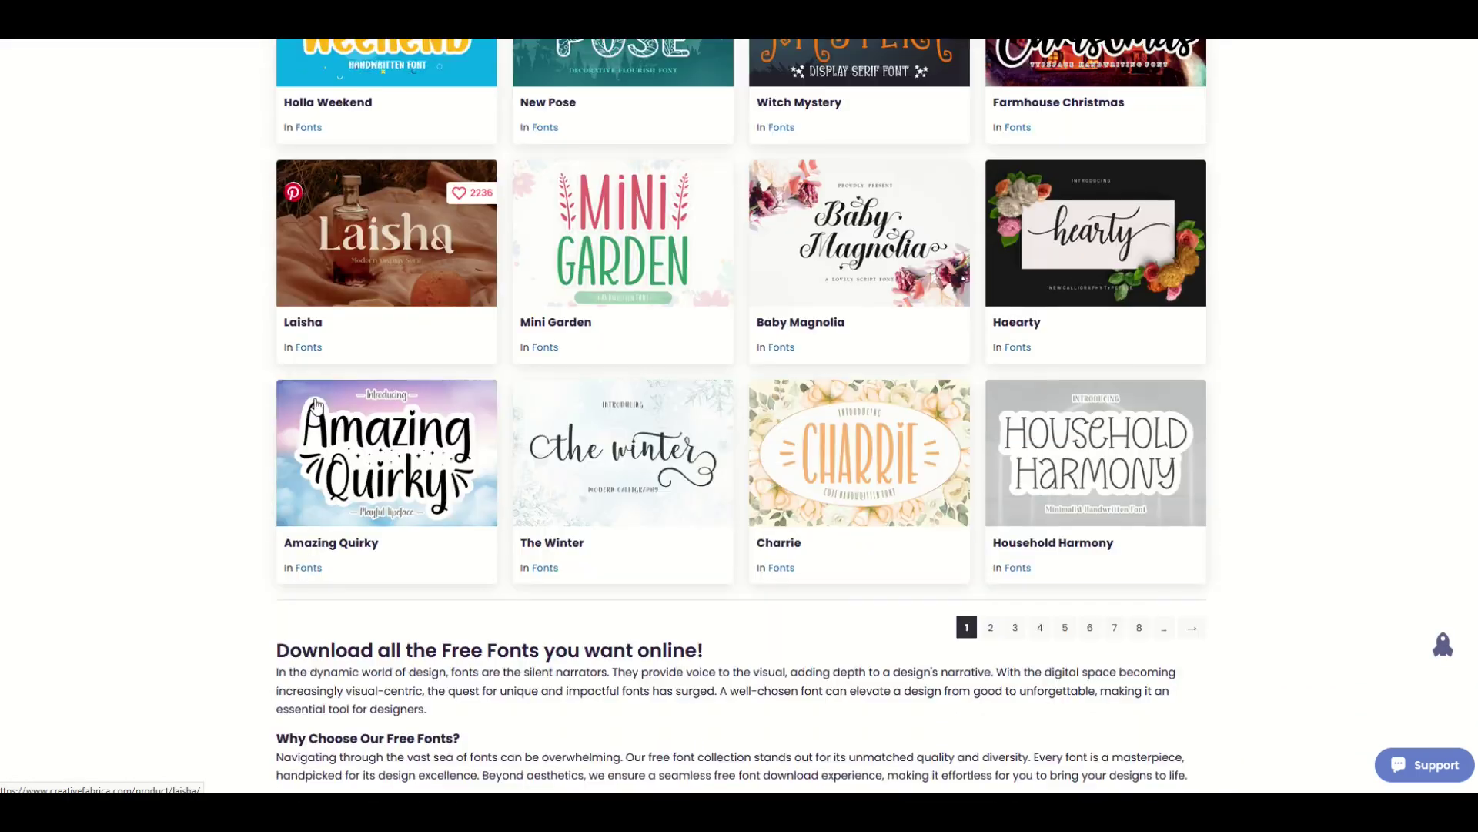
pyautogui.click(989, 590)
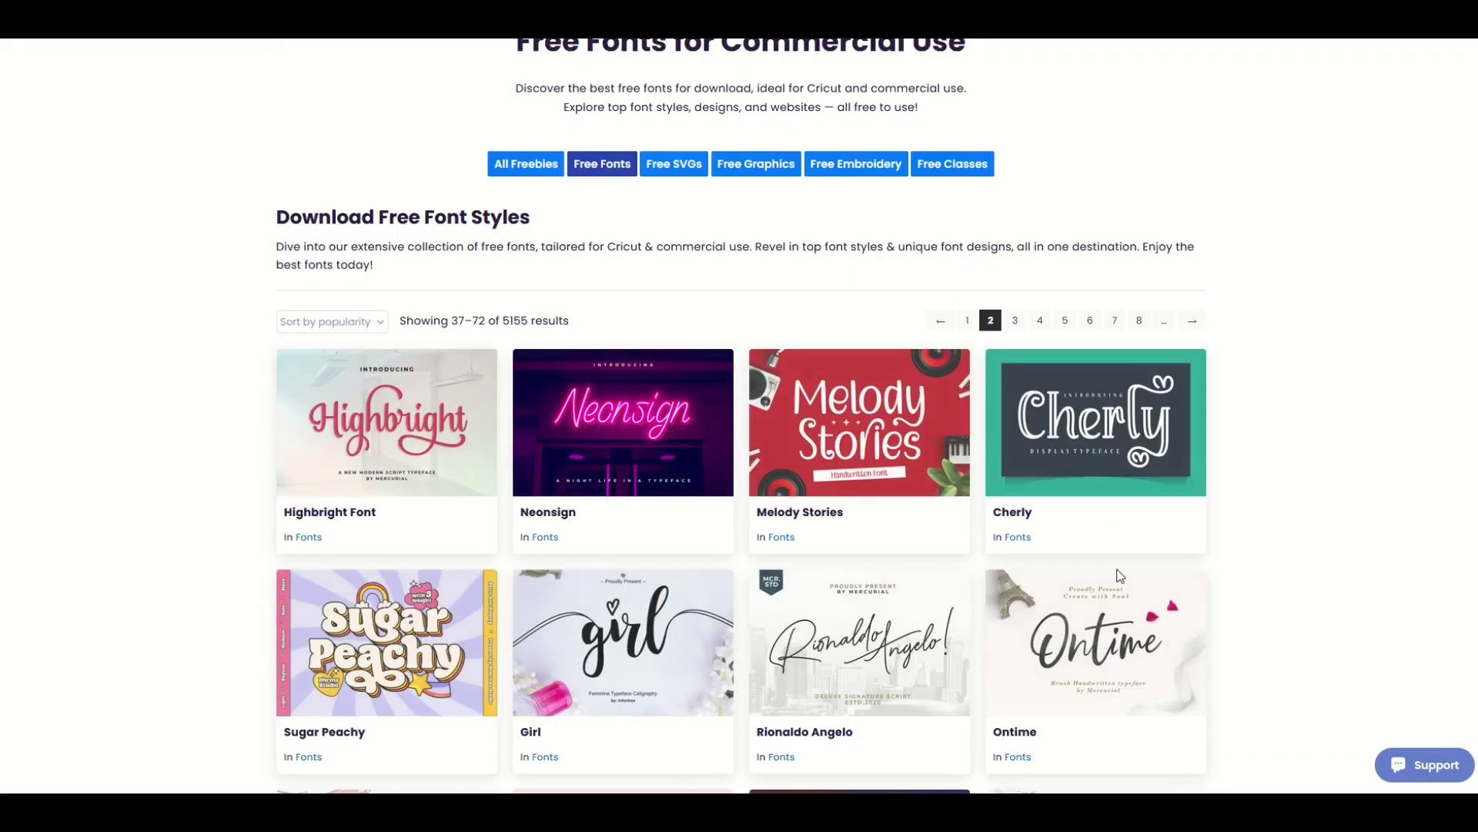
# Step: Open the Neonsign font product and browse its sample images, including Liquor Store
pyautogui.click(607, 426)
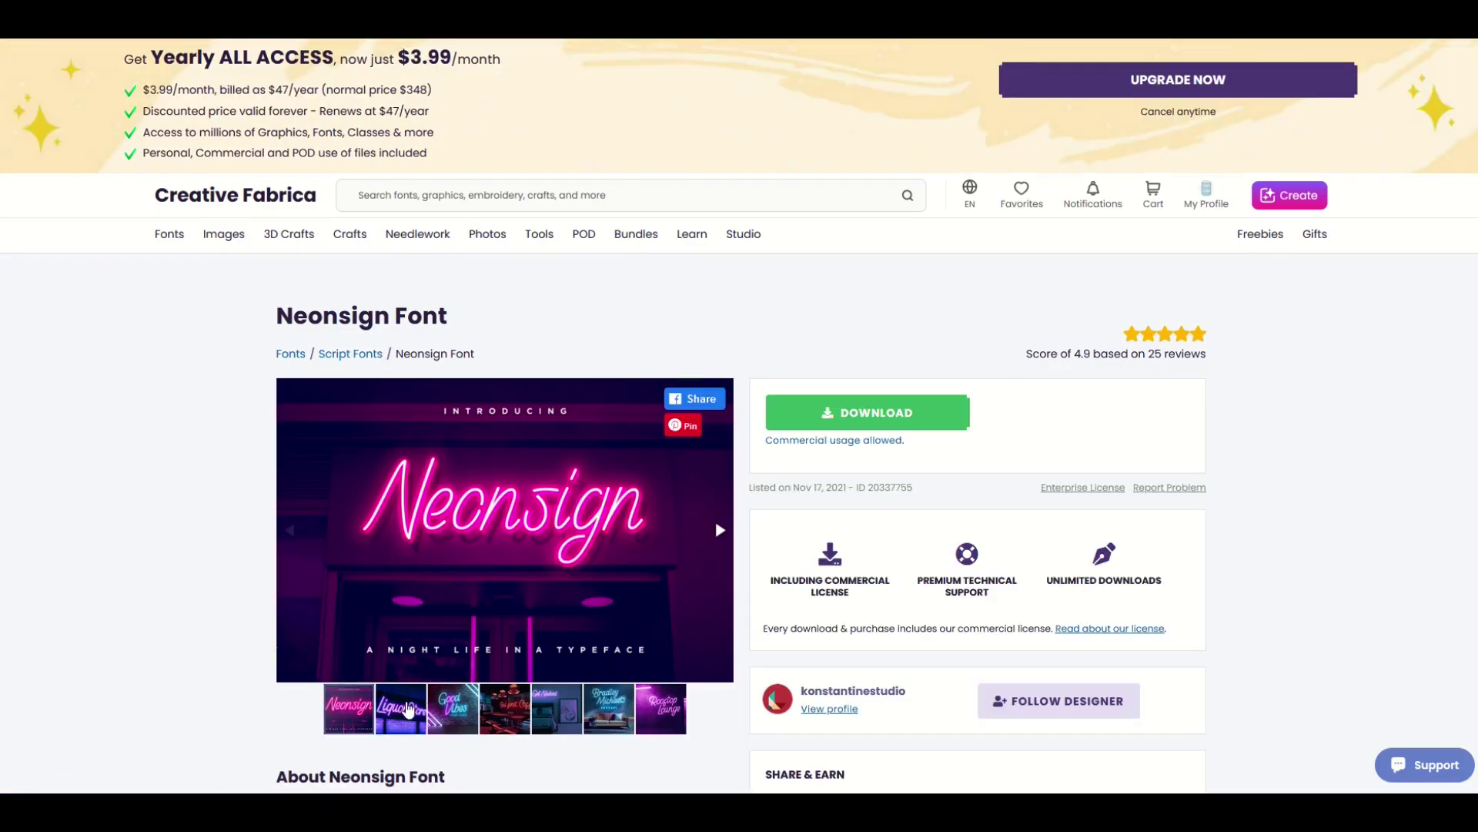
pyautogui.click(408, 708)
pyautogui.click(432, 718)
pyautogui.click(501, 728)
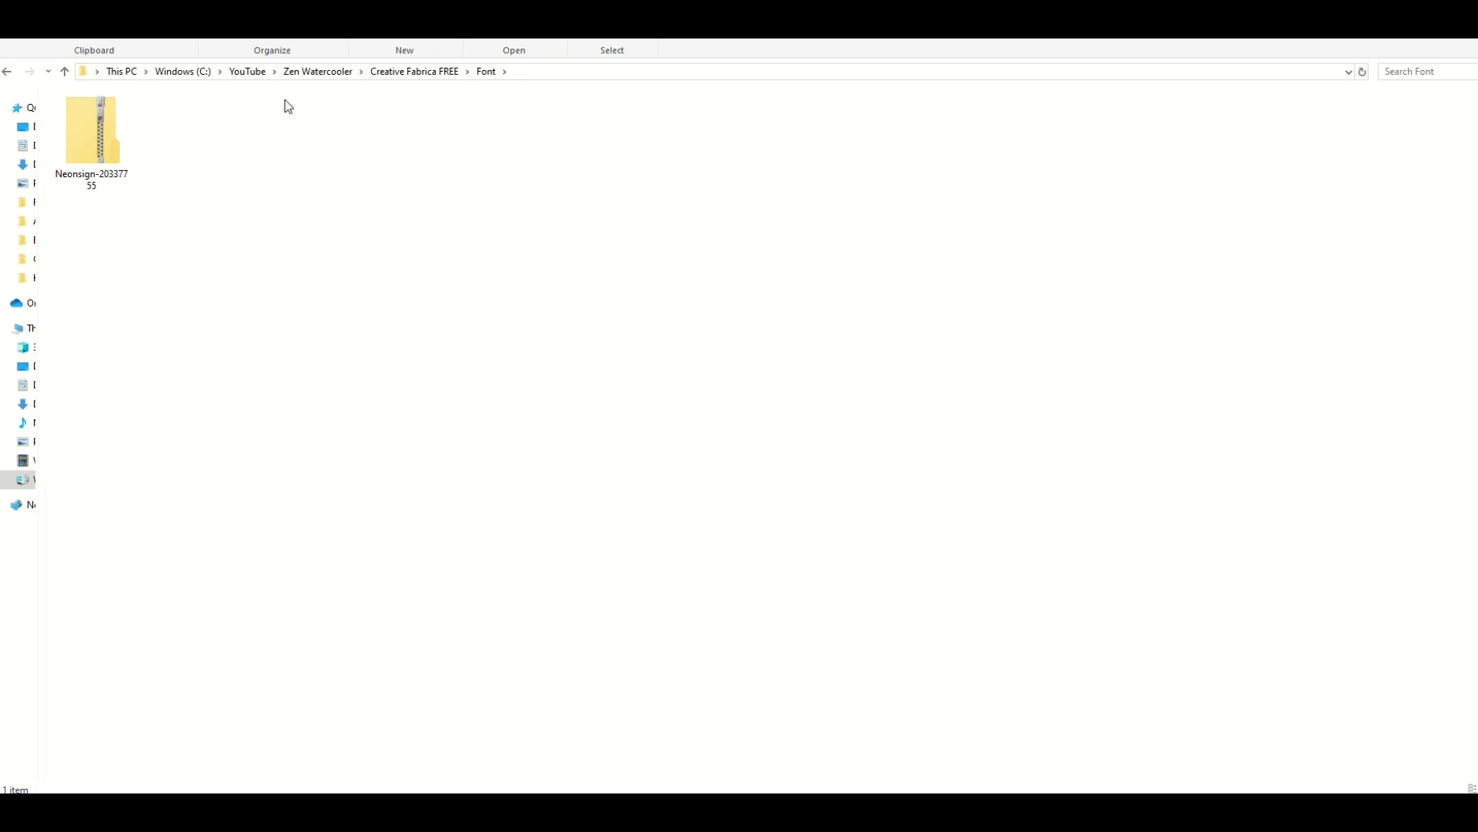
# Step: Extract the Neonsign Regular OpenType file from the zip into the Font folder
pyautogui.doubleClick(78, 147)
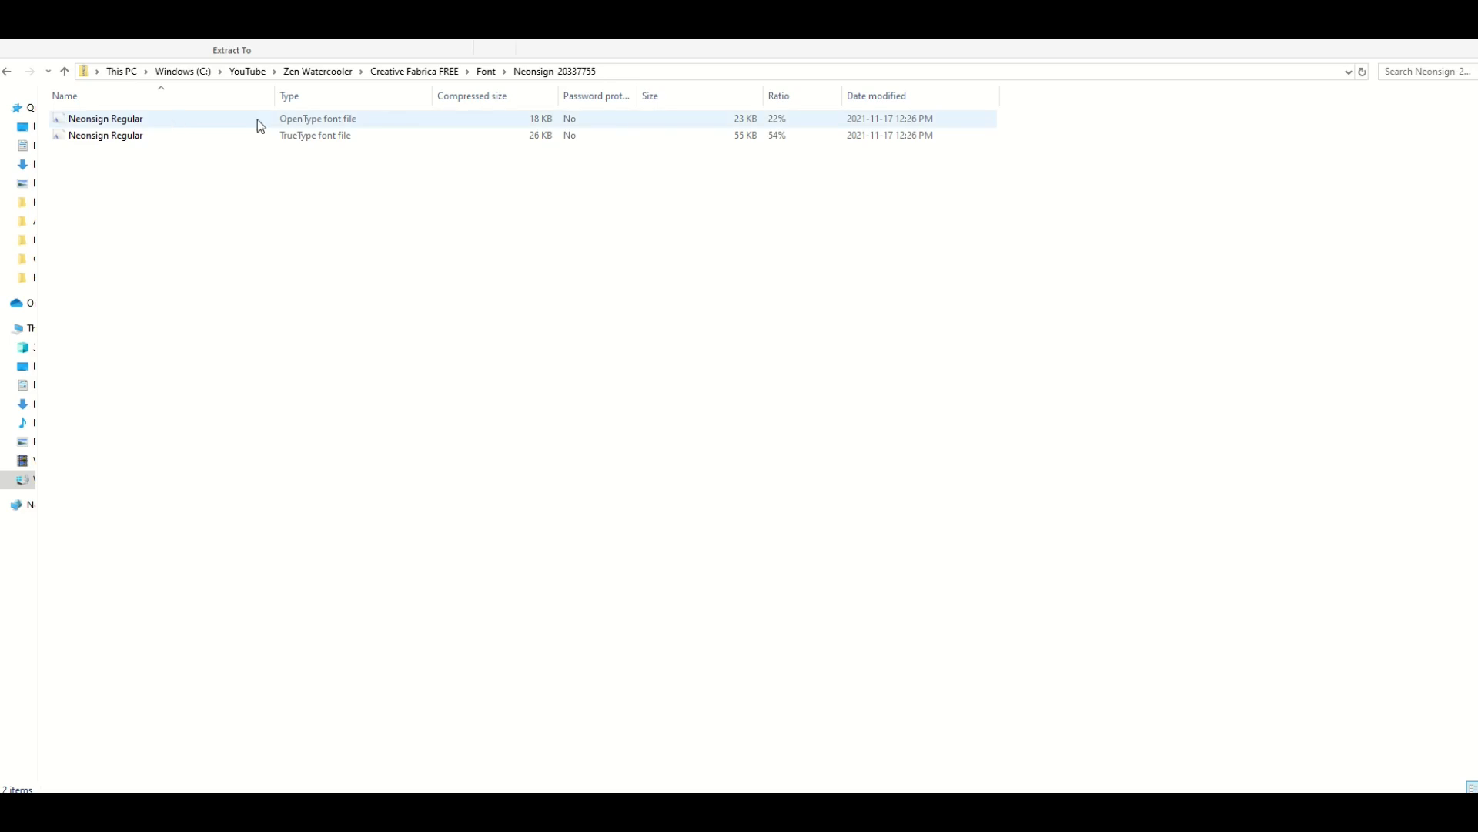
pyautogui.click(116, 121)
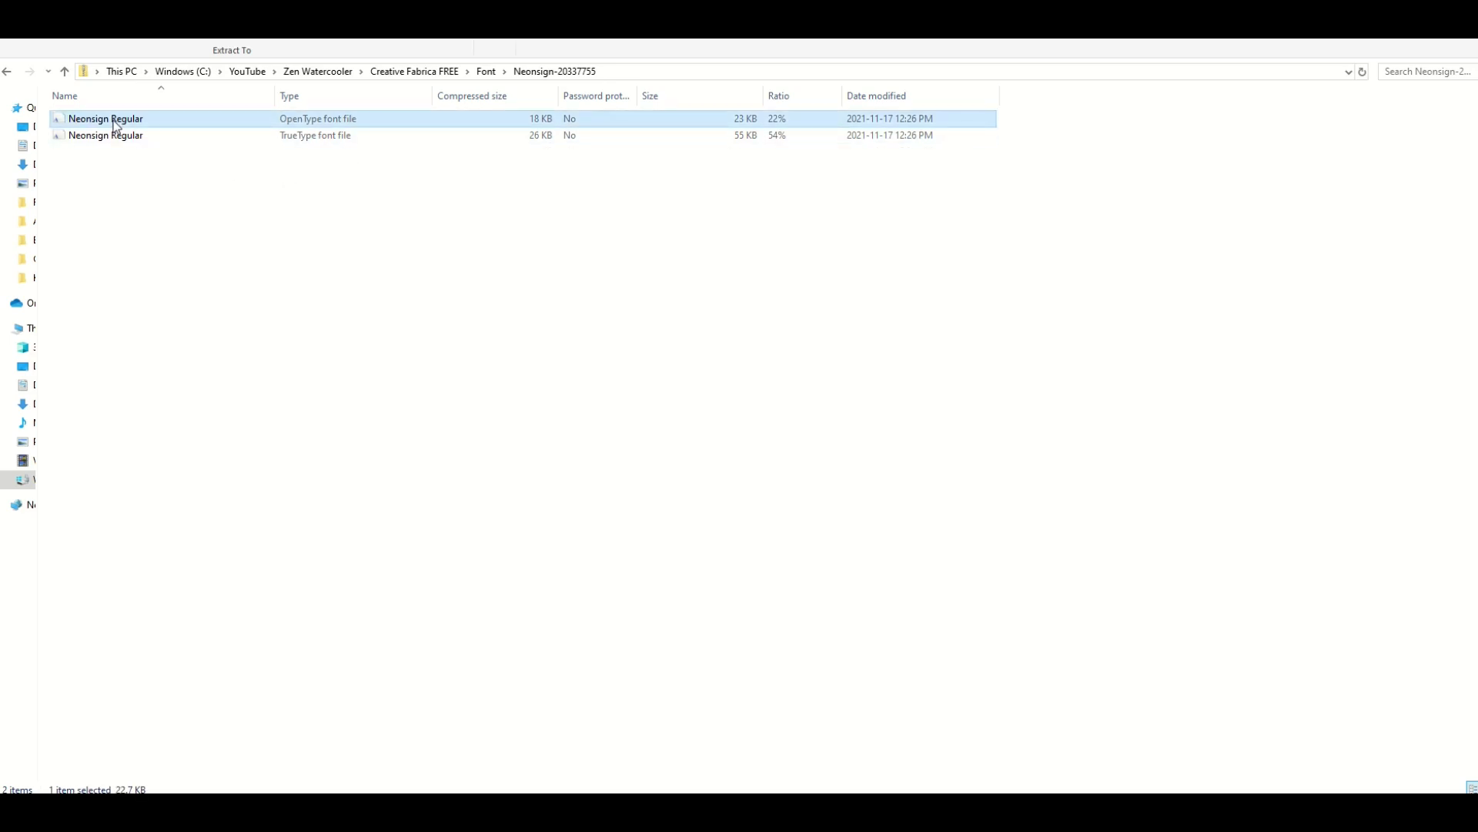
pyautogui.click(487, 71)
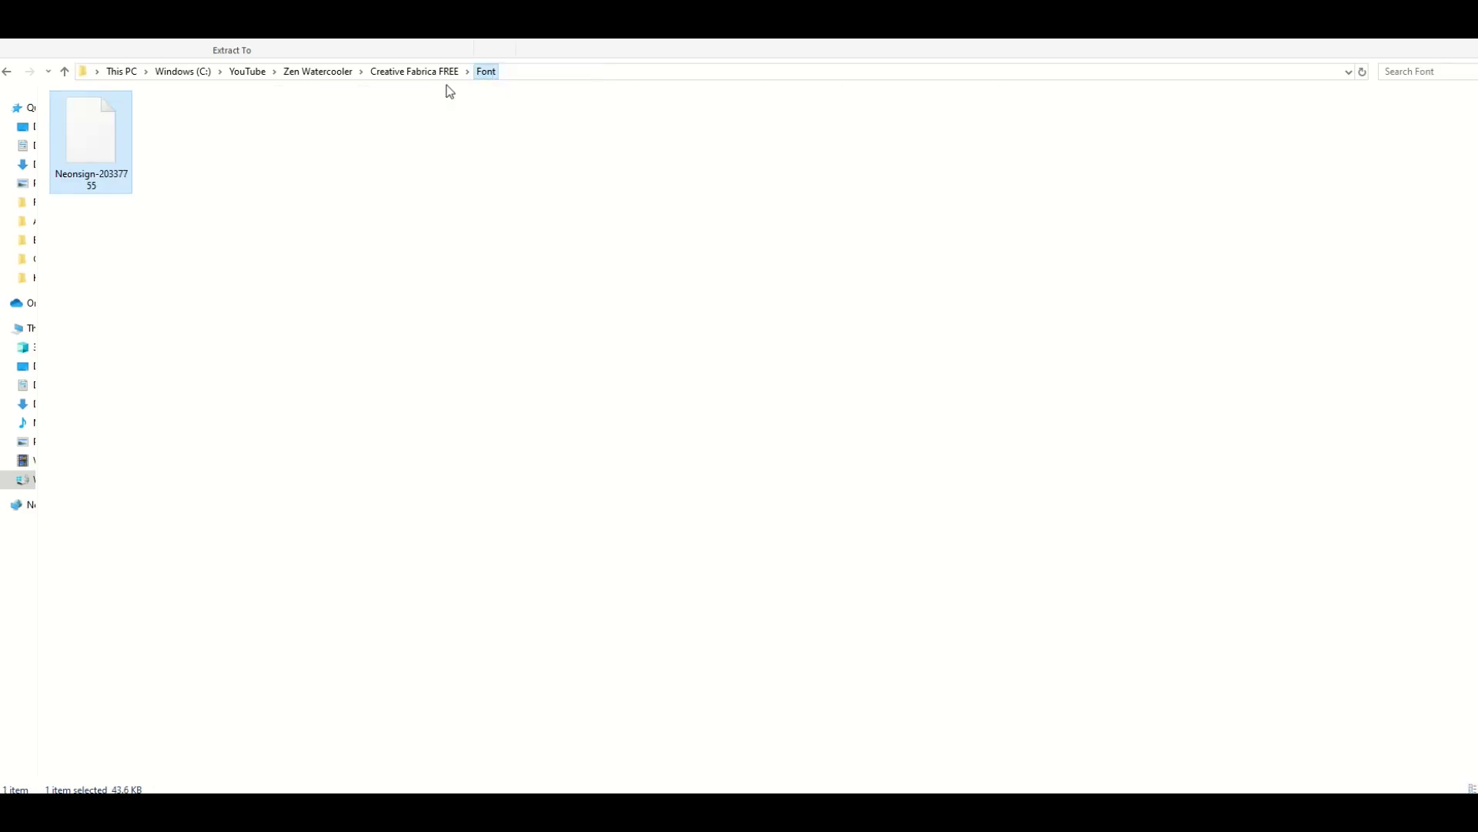
pyautogui.rightClick(217, 189)
pyautogui.click(254, 298)
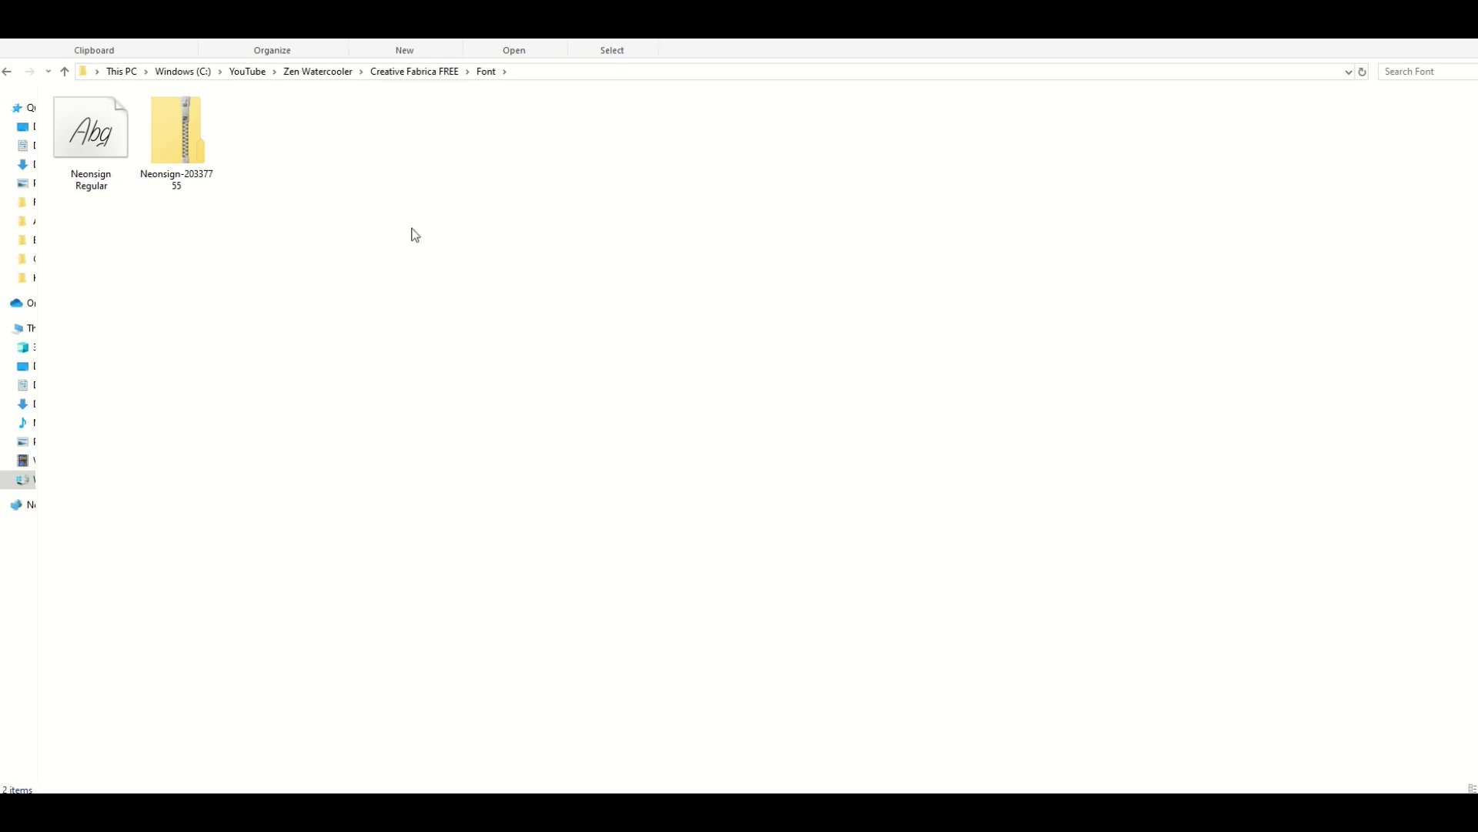
# Step: Install Neonsign Regular from its font preview window, then close the preview
pyautogui.doubleClick(115, 158)
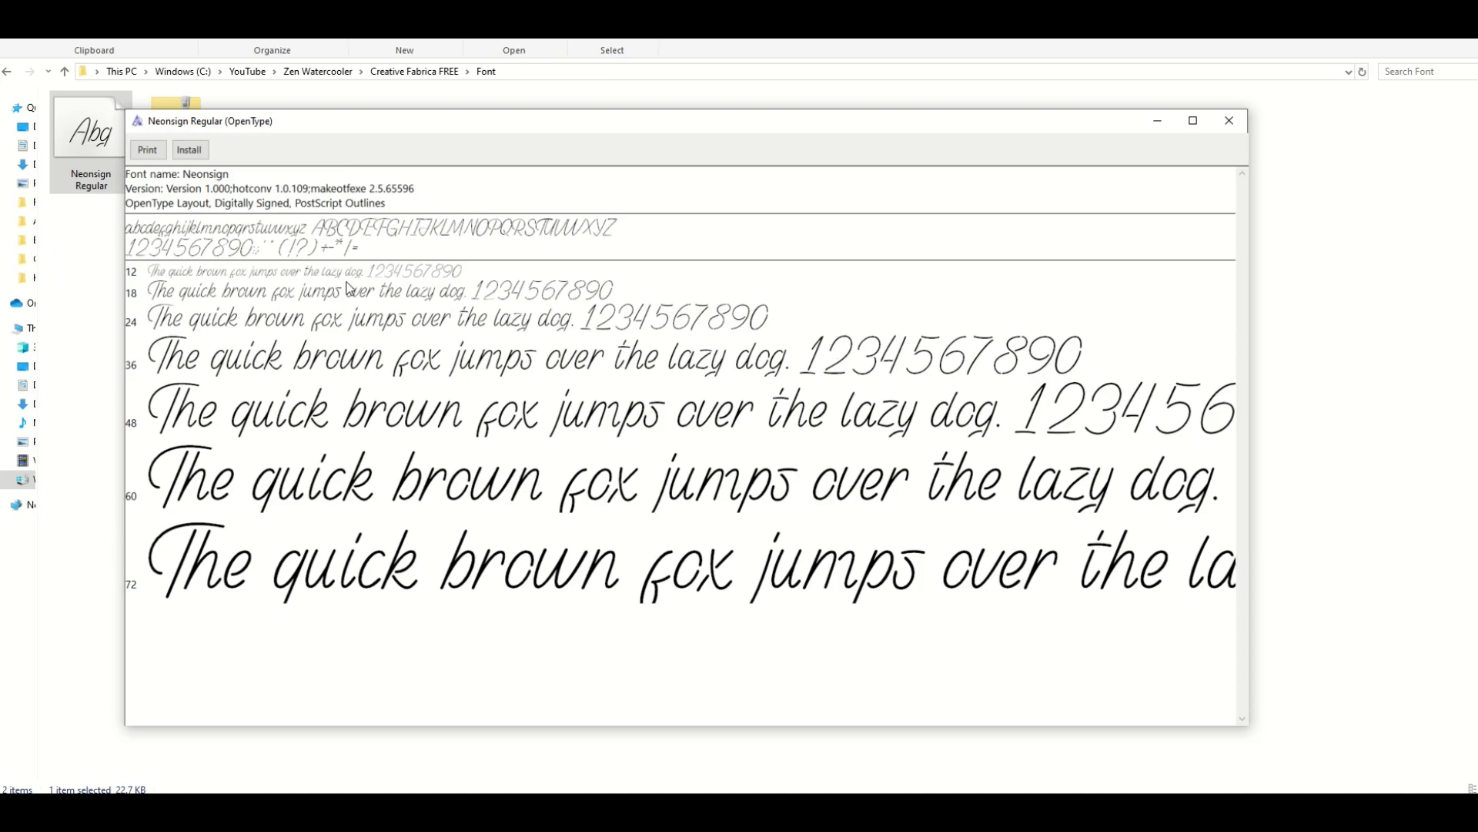
pyautogui.click(190, 151)
pyautogui.click(1229, 120)
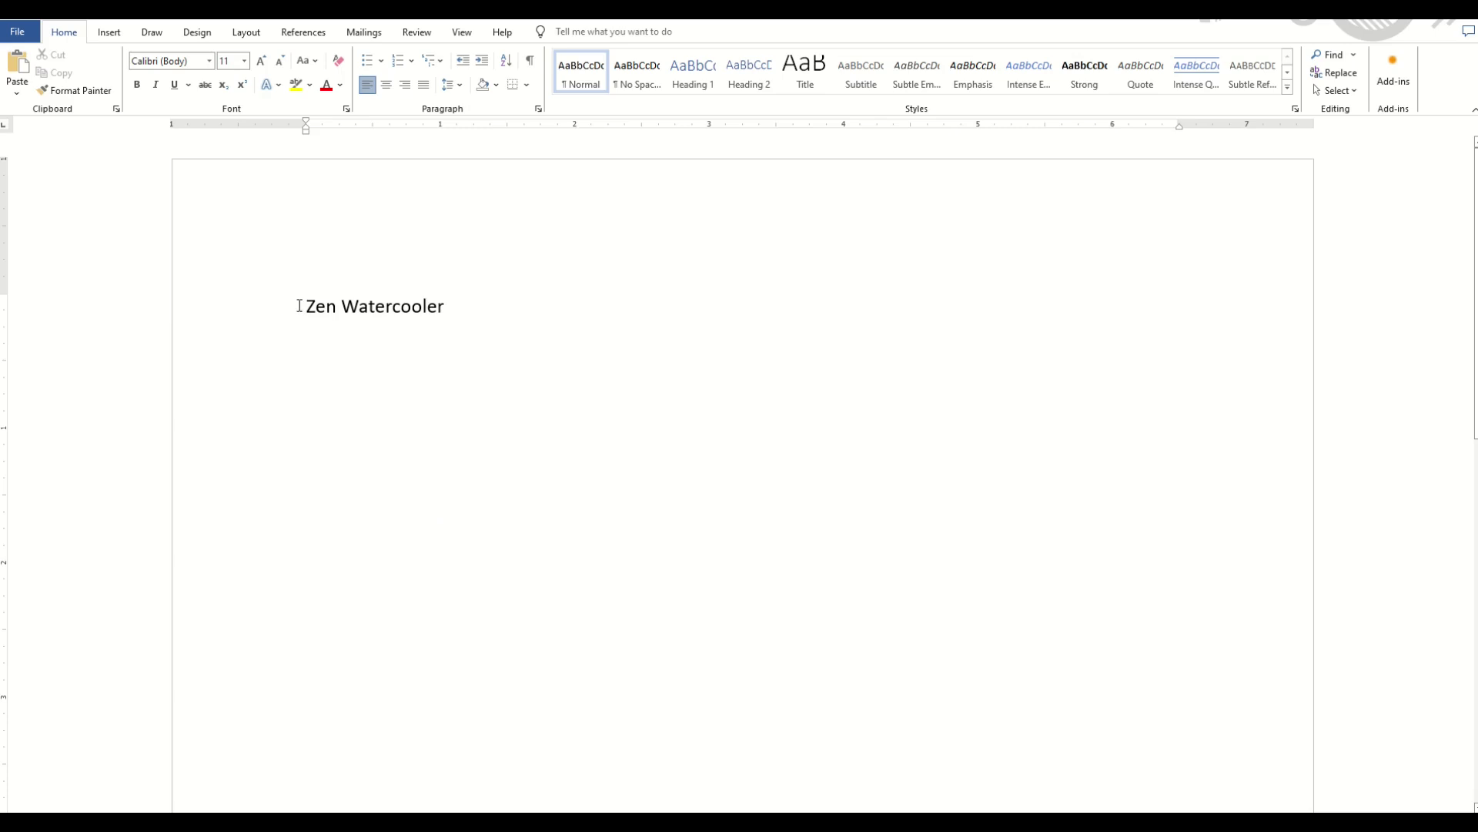
# Step: Select the Zen Watercooler line and grow it to 80 pt
pyautogui.moveTo(298, 305); pyautogui.dragTo(536, 306)
pyautogui.tripleClick(261, 60)
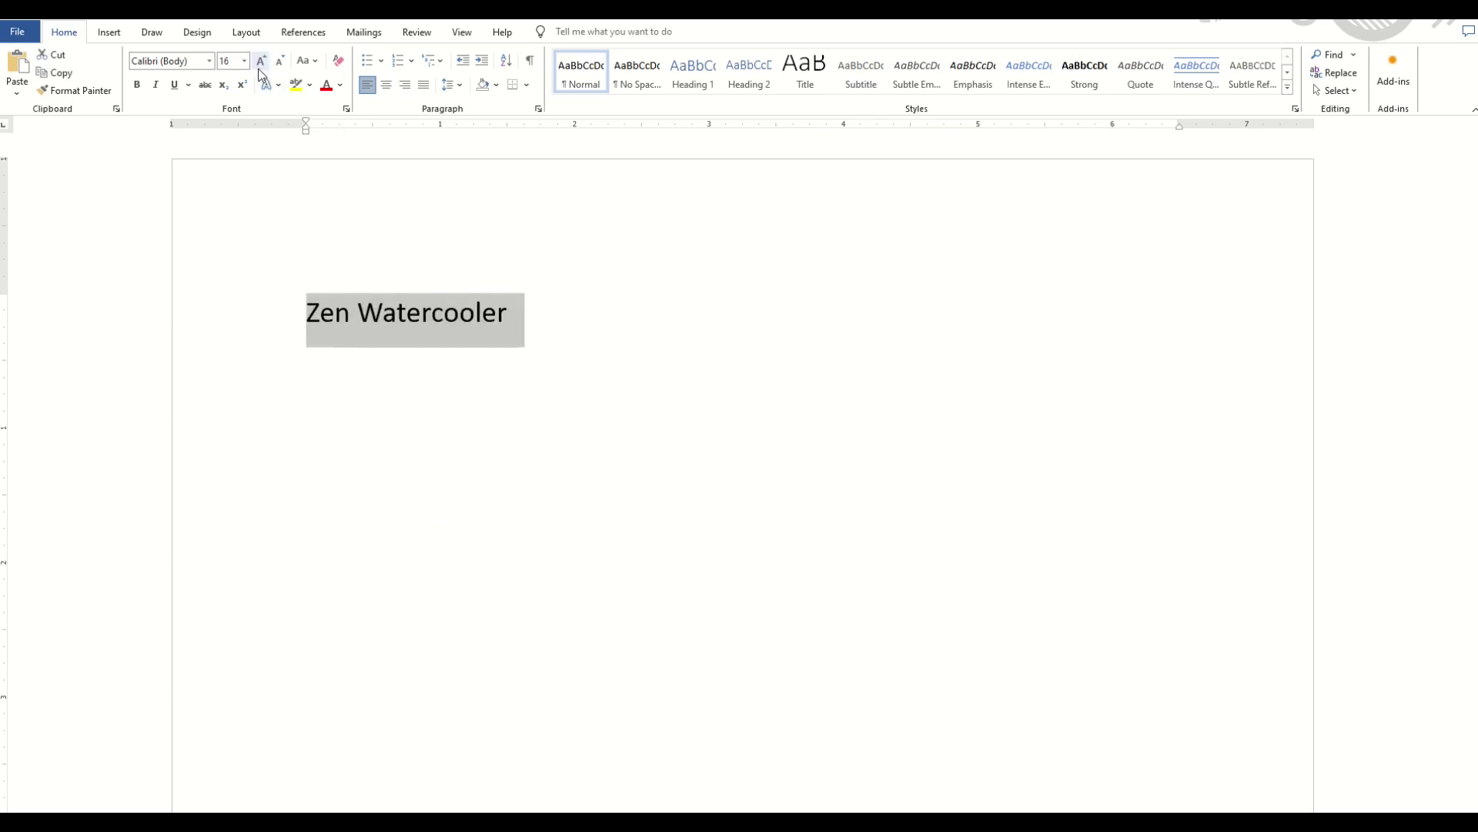
pyautogui.tripleClick(261, 60)
pyautogui.tripleClick(261, 60)
pyautogui.doubleClick(261, 60)
pyautogui.doubleClick(261, 60)
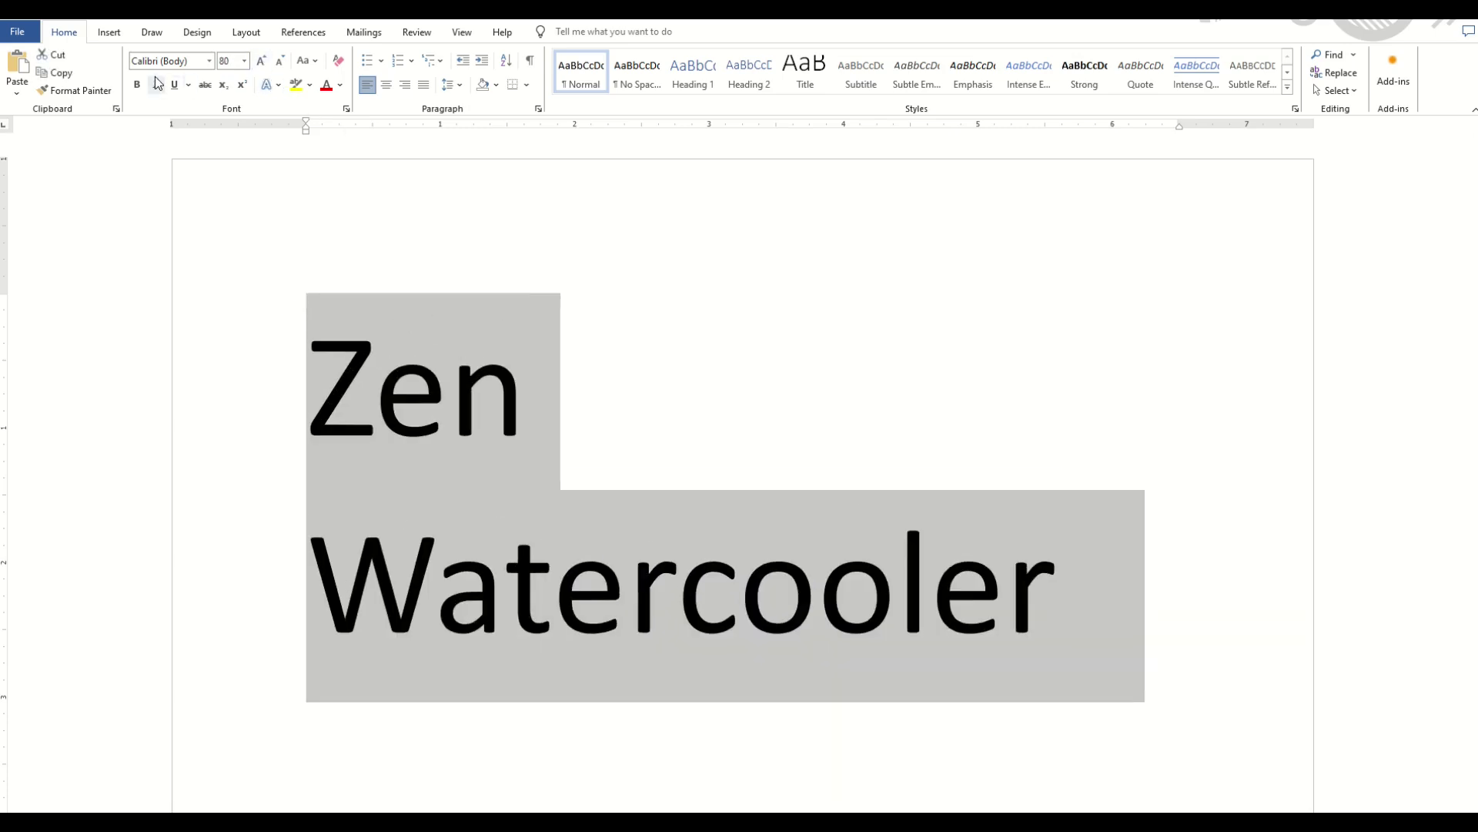
# Step: Apply the Neonsign font to the text and deselect it to view the result
pyautogui.click(209, 61)
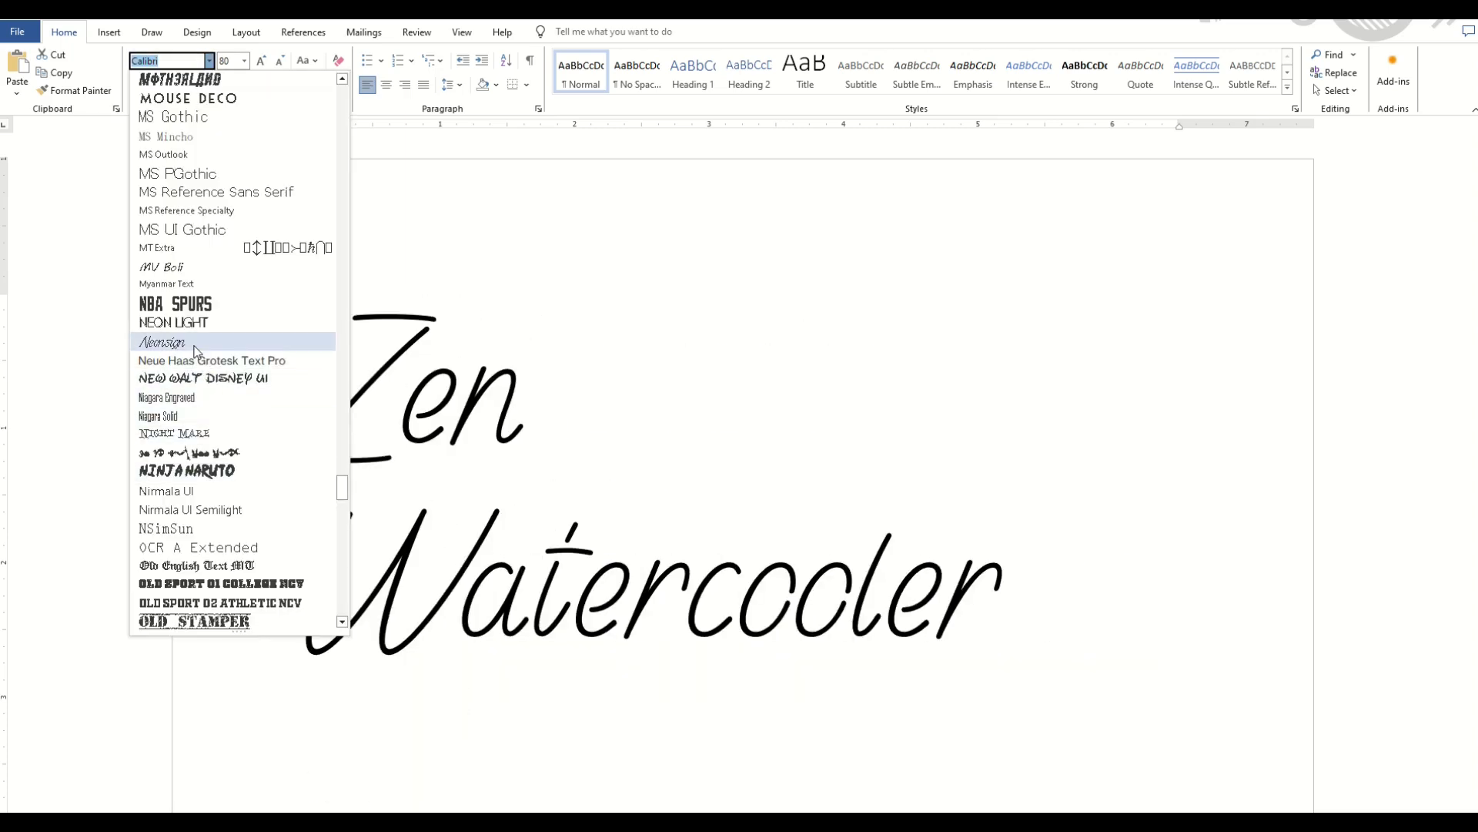
pyautogui.click(194, 351)
pyautogui.click(716, 377)
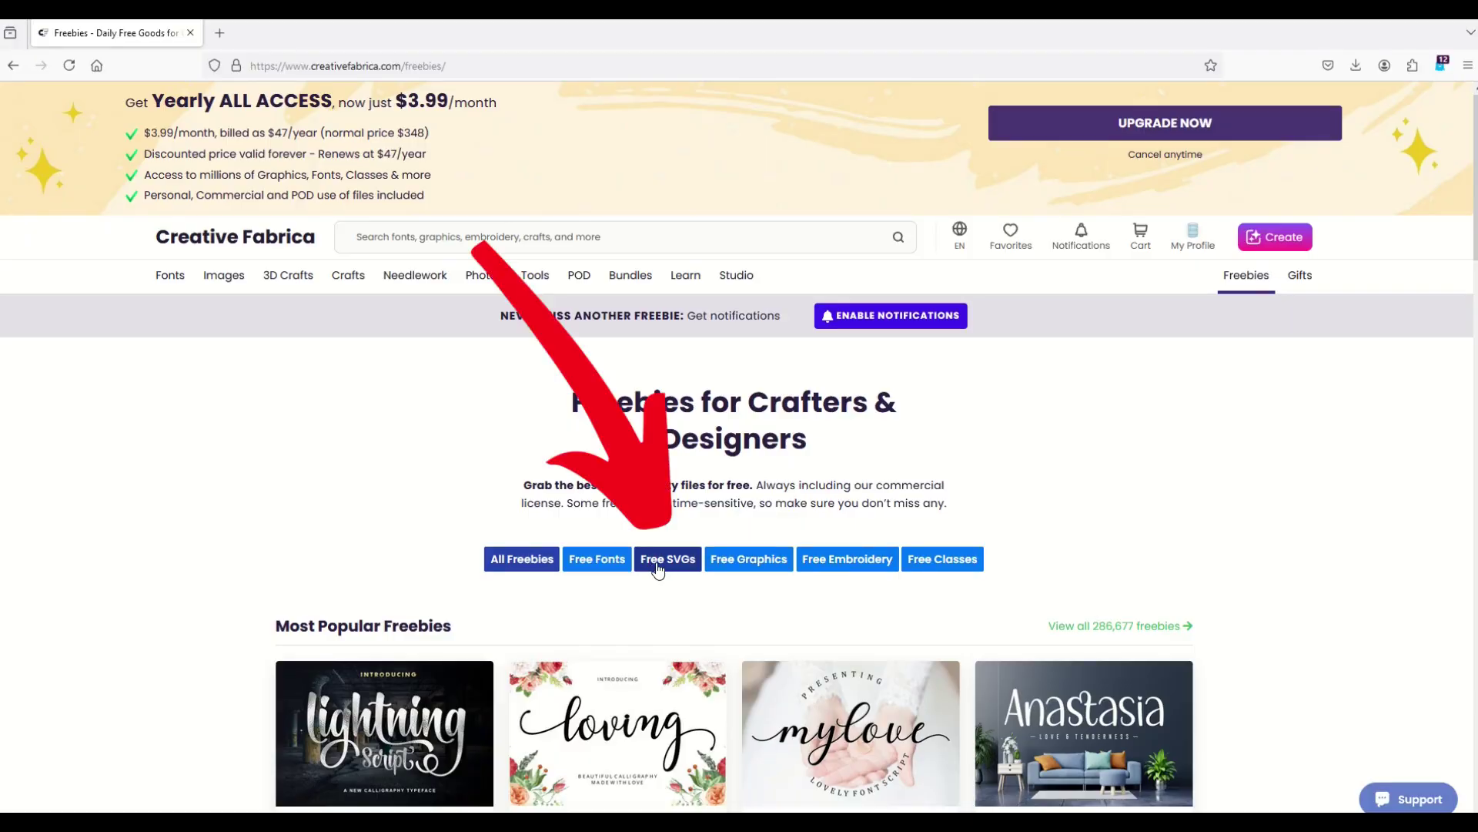
# Step: Filter the Creative Fabrica freebies to free SVGs and browse the results
pyautogui.click(657, 569)
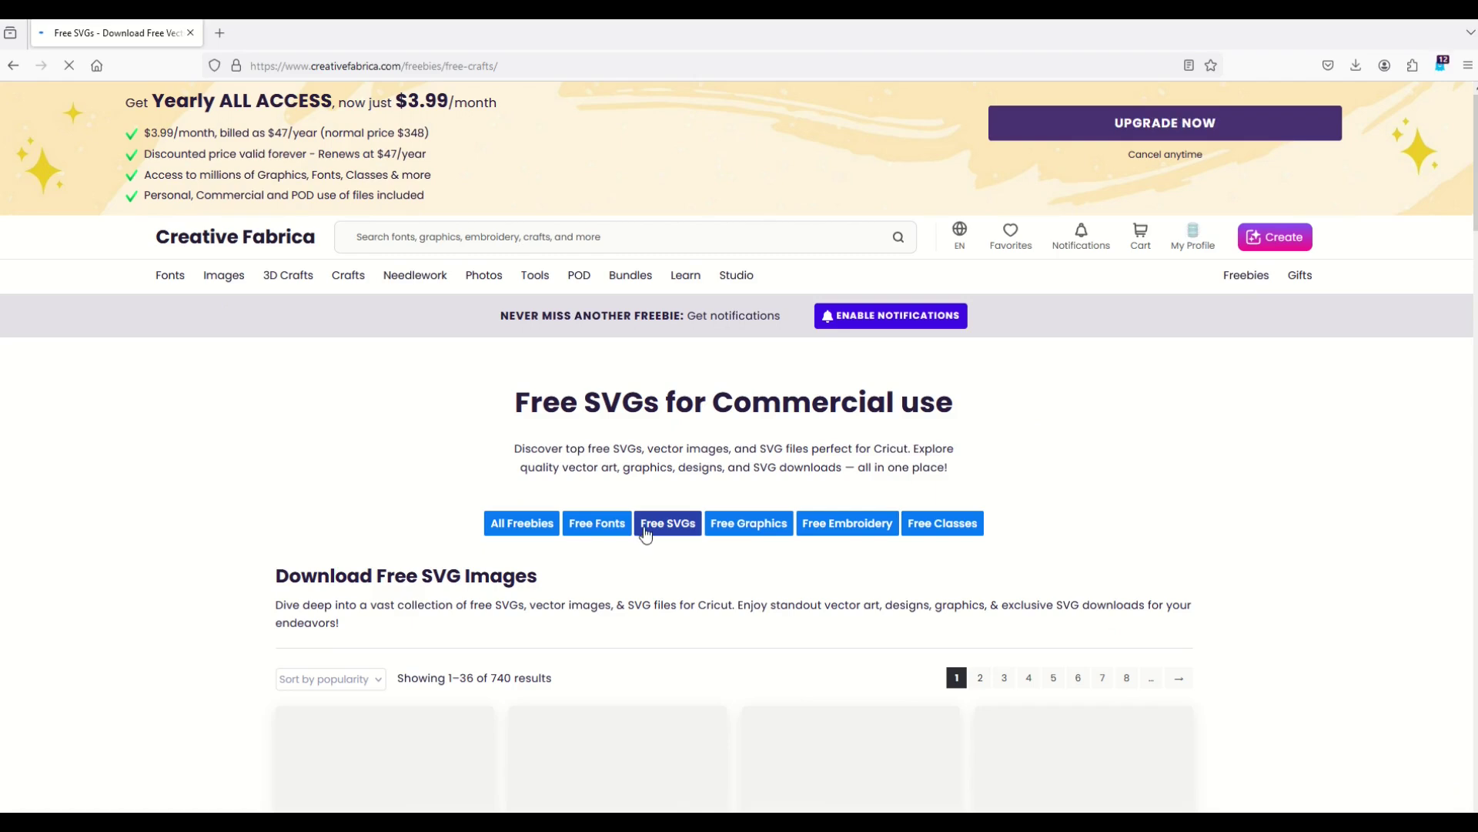
pyautogui.scroll(-5, 264, 469)
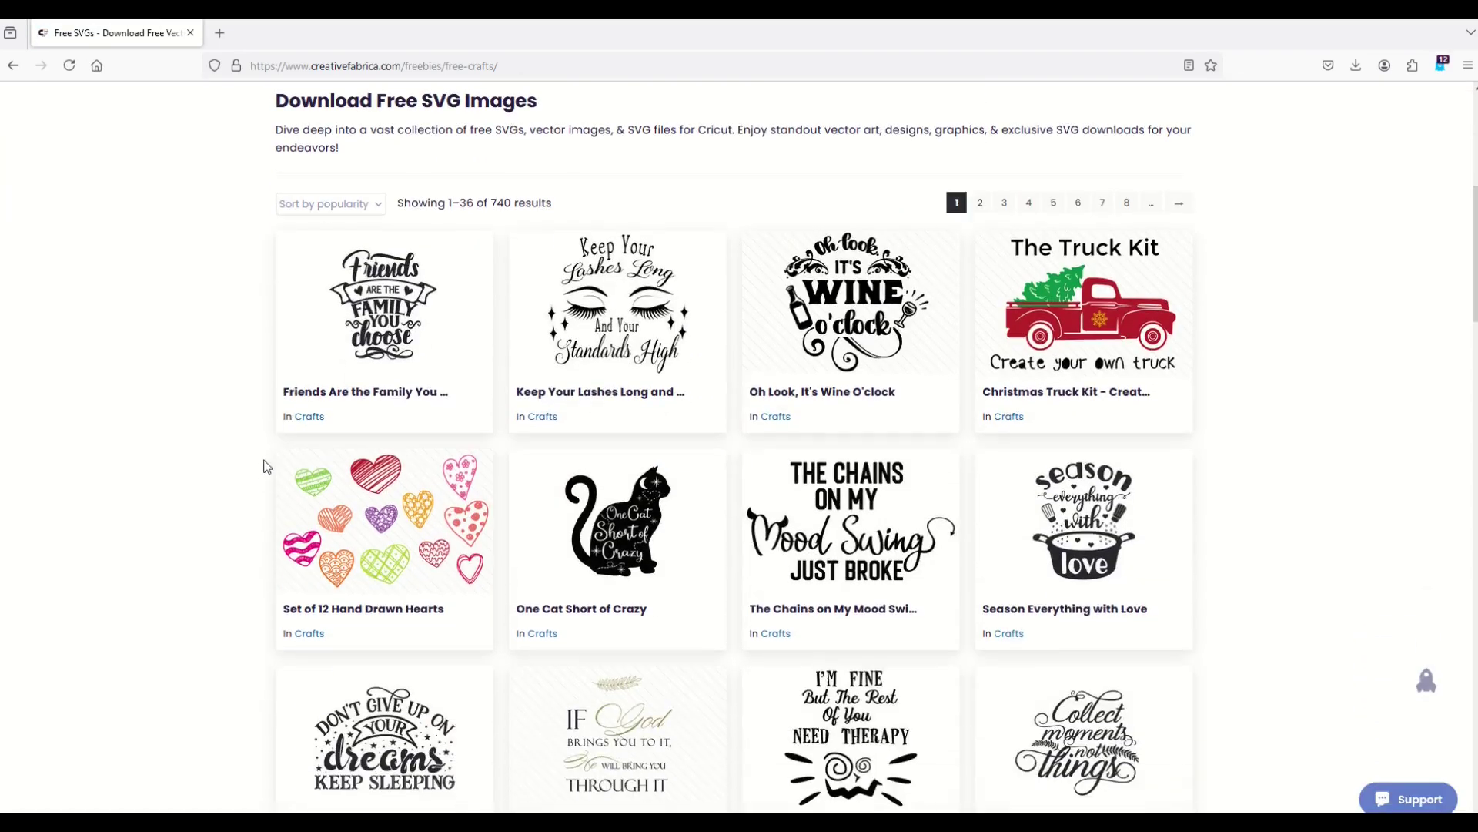
pyautogui.scroll(-2, 493, 365)
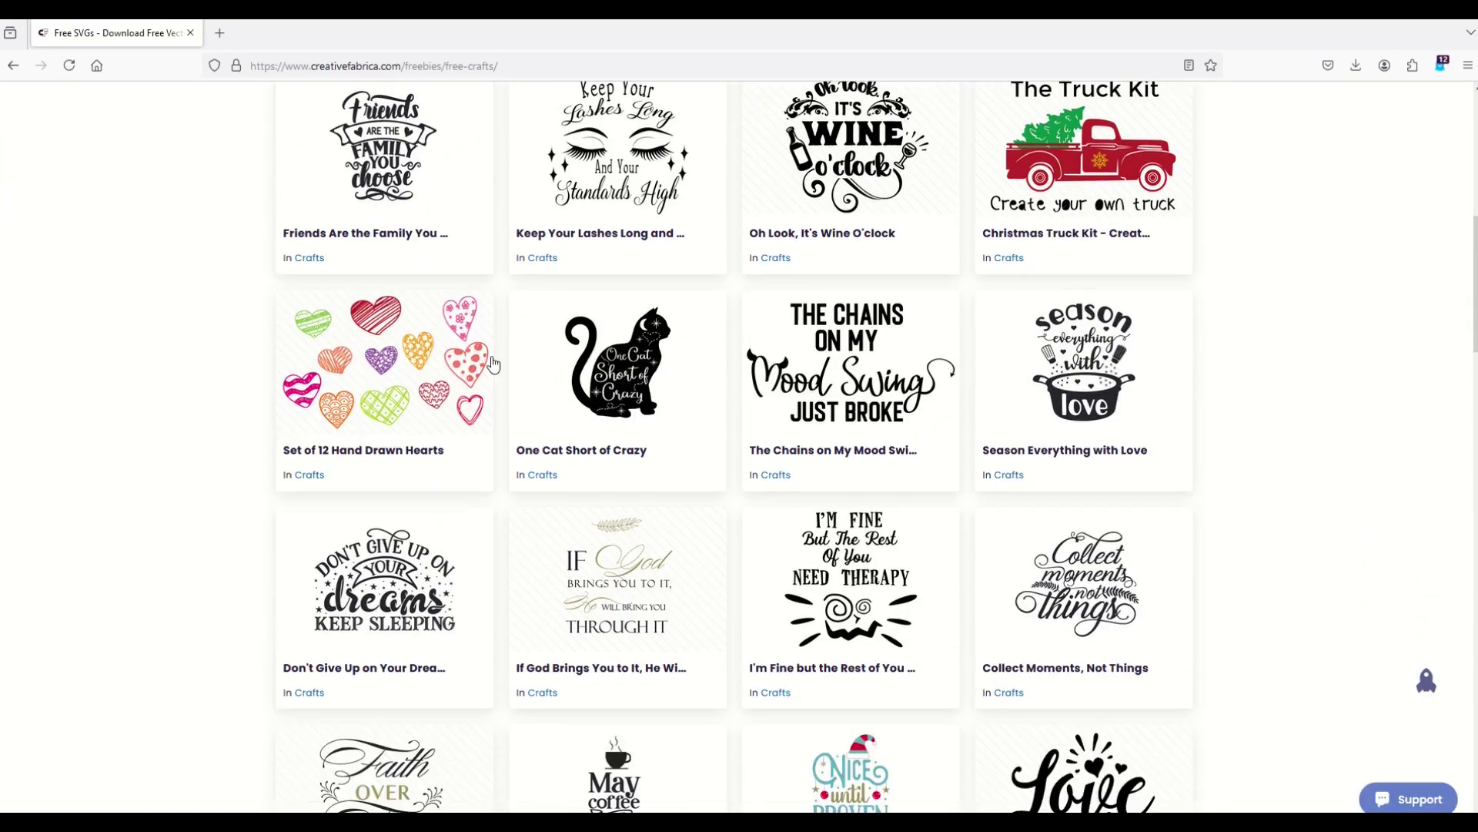
pyautogui.scroll(-3, 493, 365)
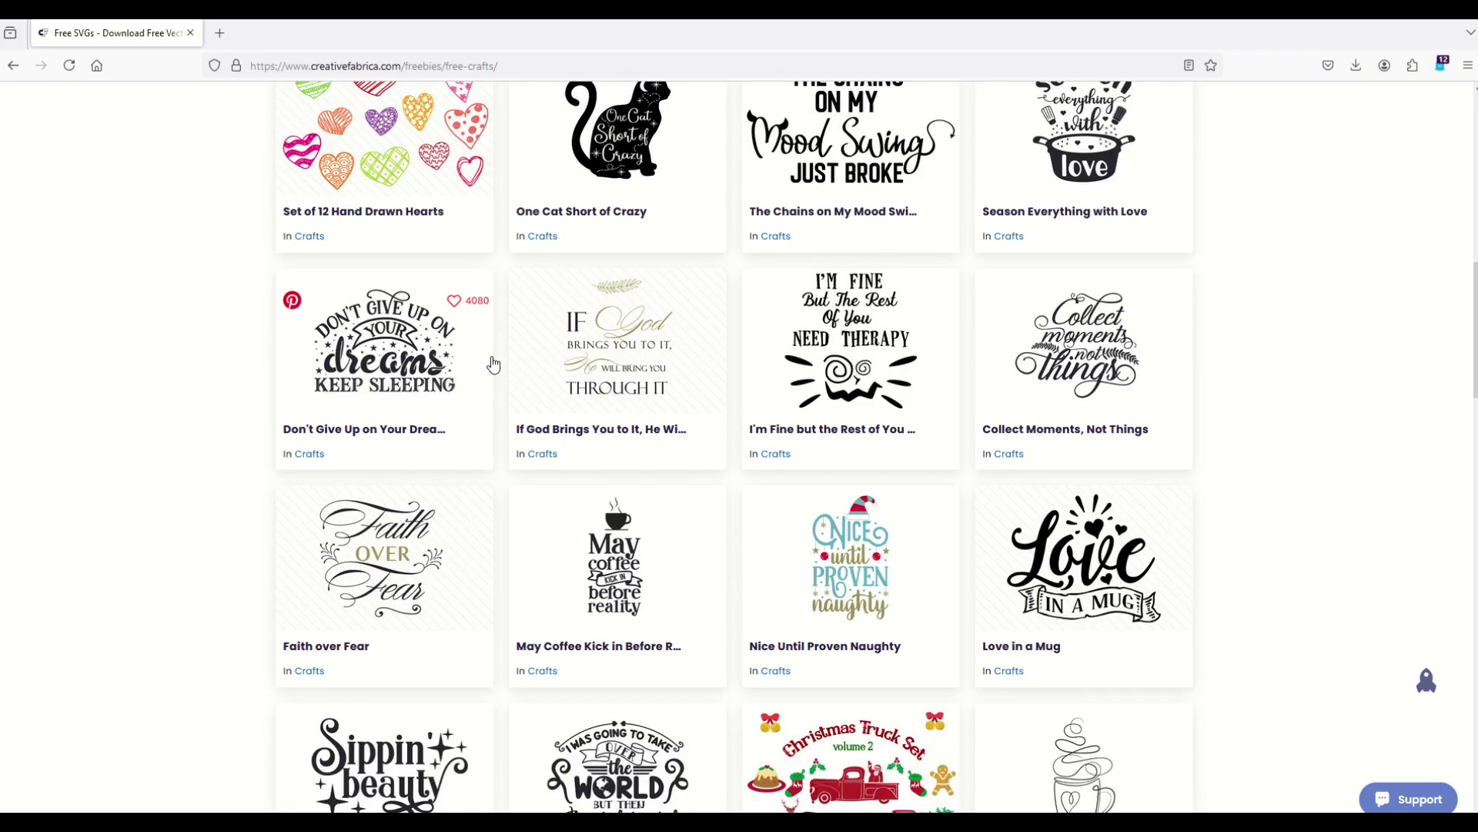
pyautogui.scroll(-2, 493, 364)
# Step: Open the You Are My Cup of Tea design and view its mug mockup photo
pyautogui.scroll(-3, 493, 363)
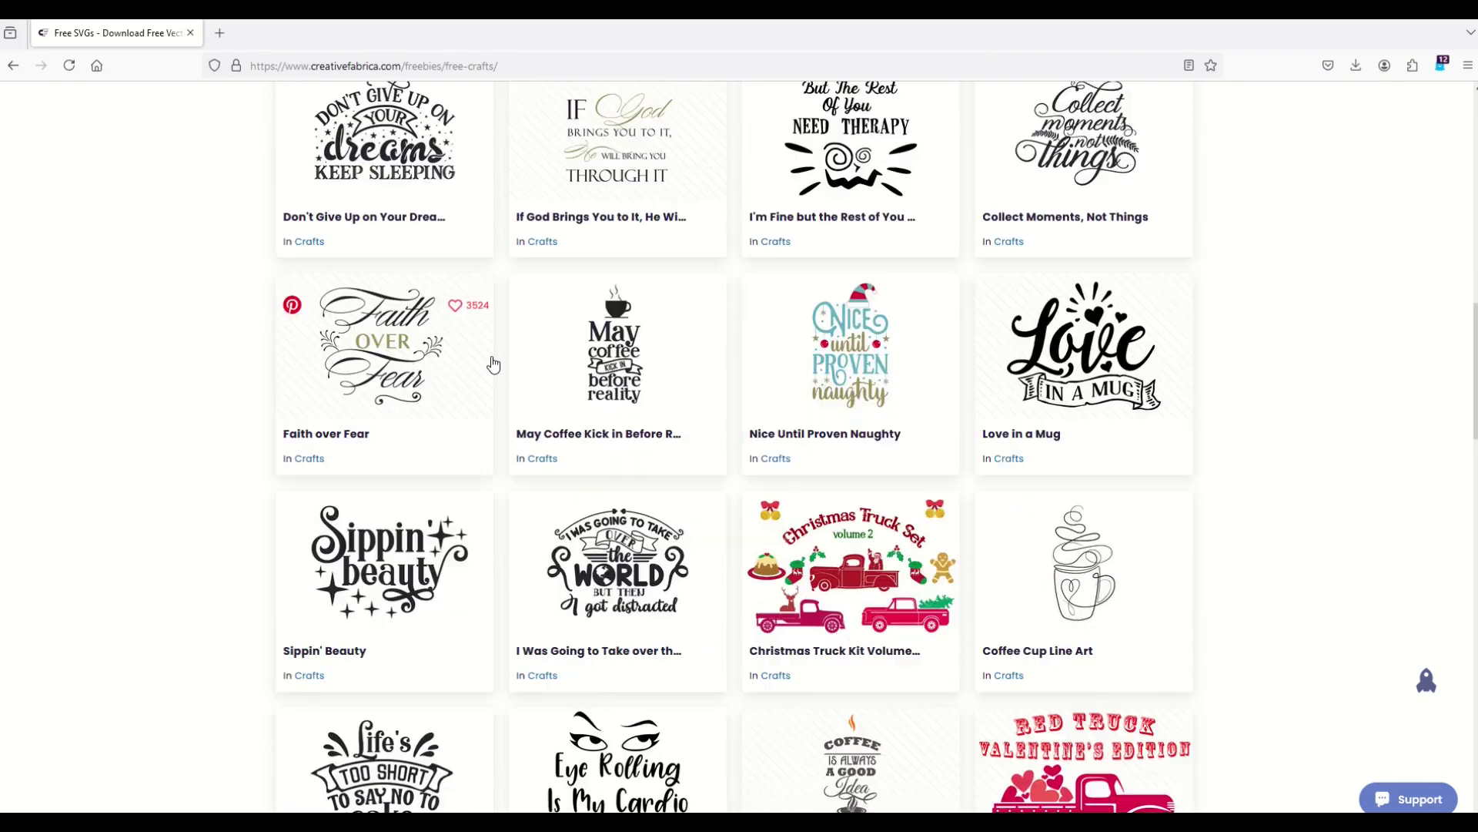
pyautogui.scroll(-2, 492, 363)
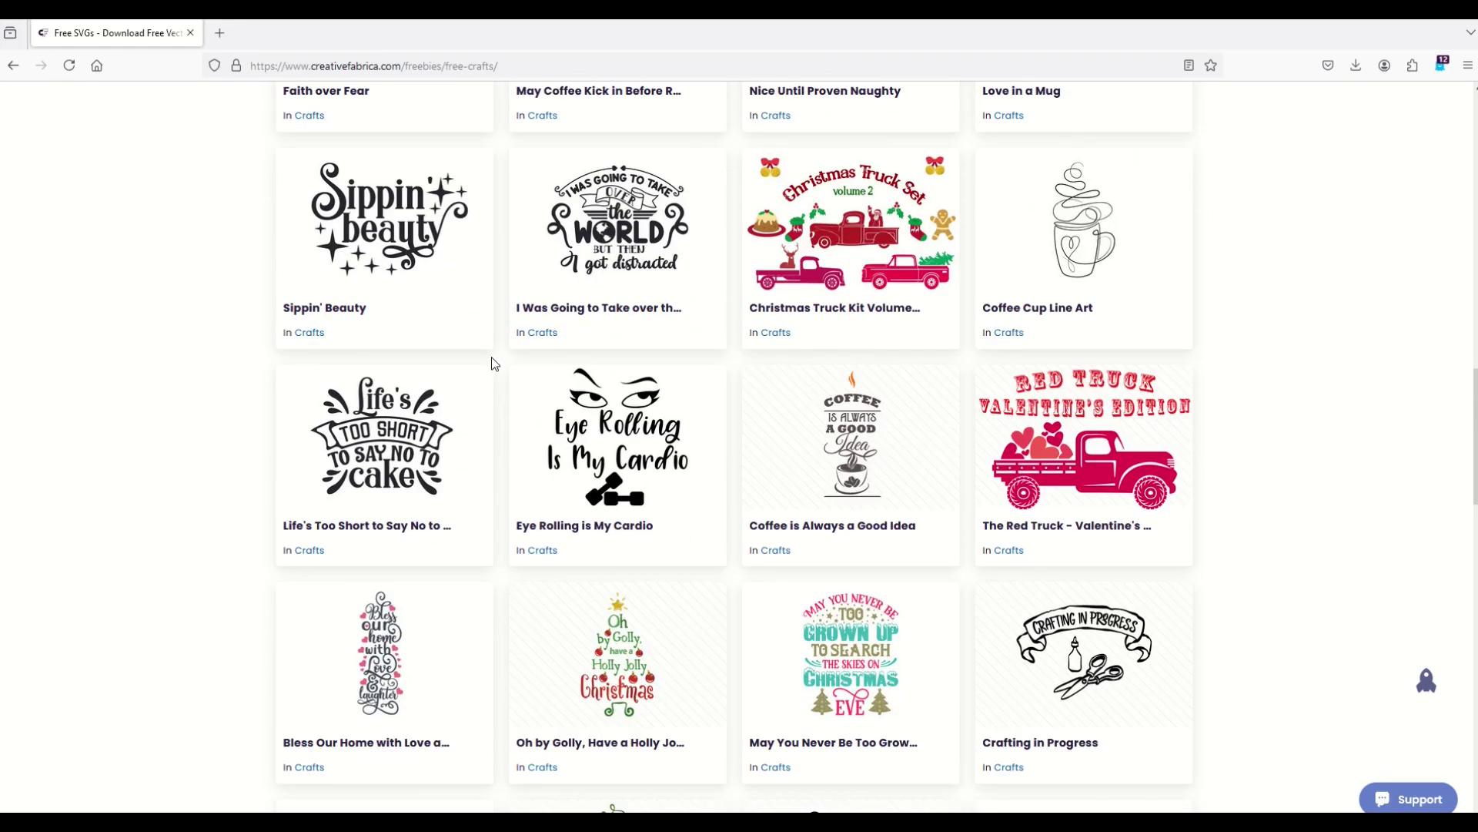
pyautogui.scroll(-1, 492, 363)
pyautogui.click(855, 770)
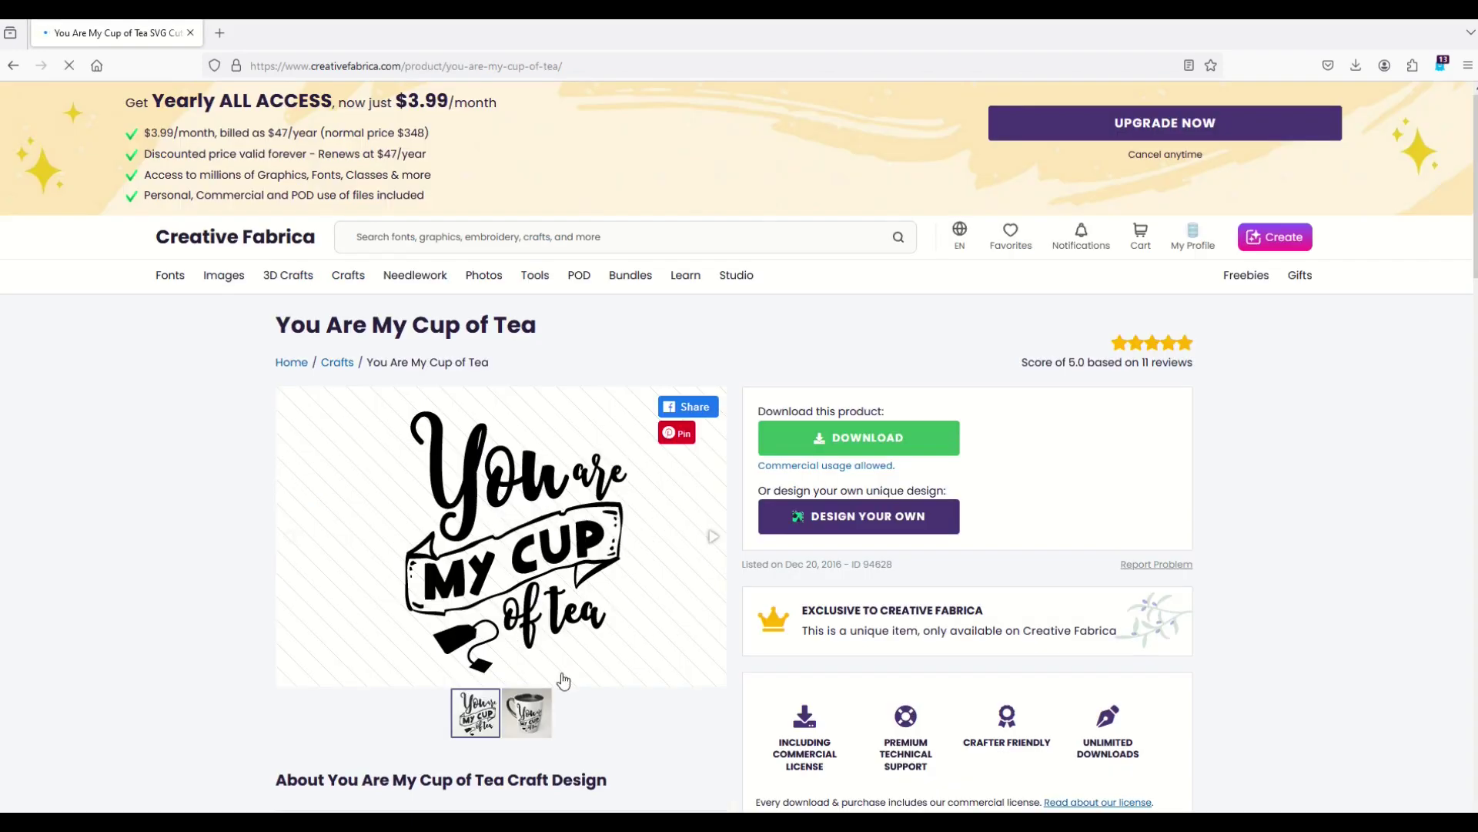
pyautogui.click(550, 731)
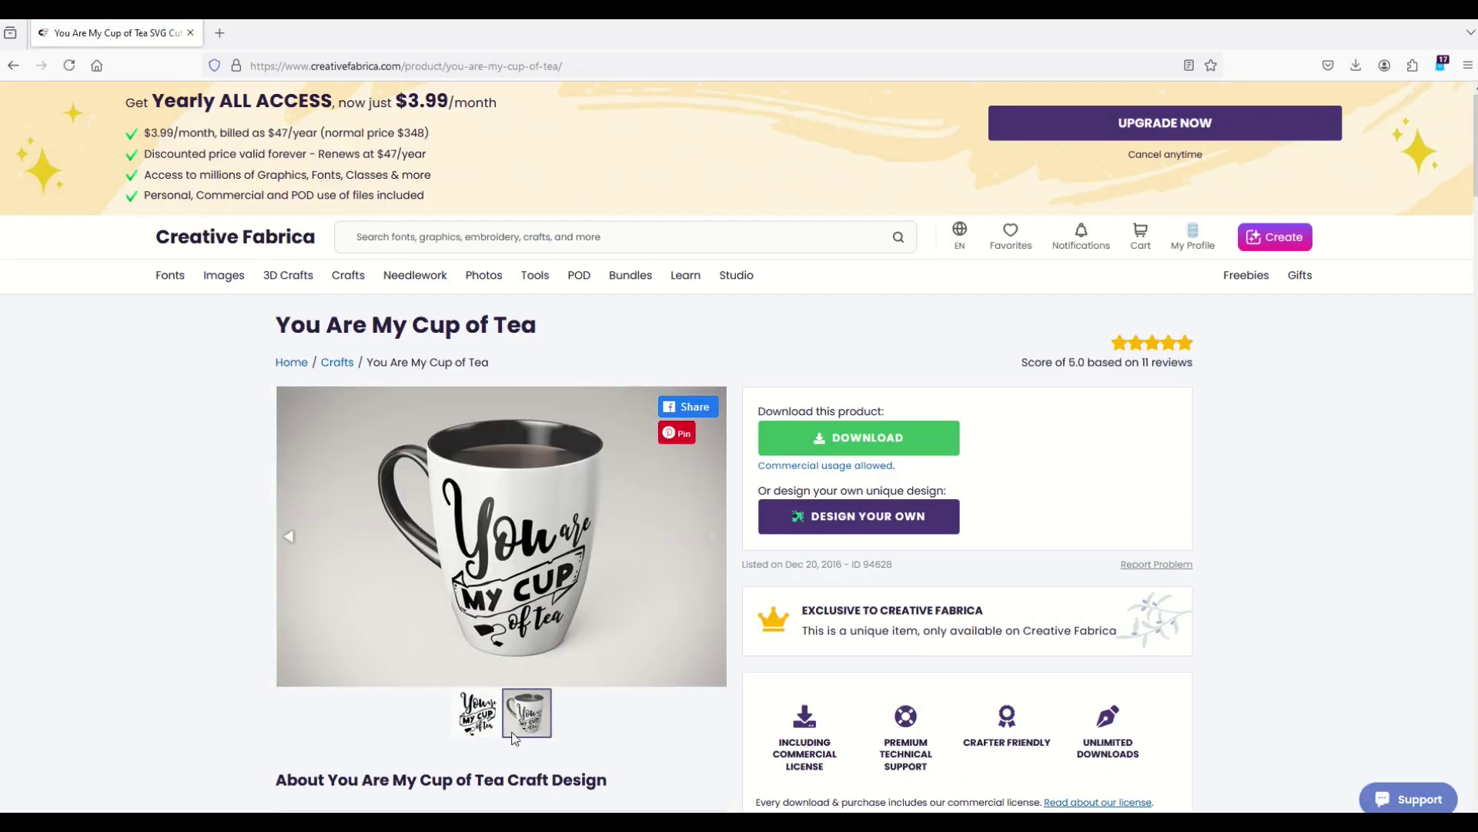
# Step: Download the You-are-my-cup-of-tea zip into the SVG folder and open it
pyautogui.click(845, 445)
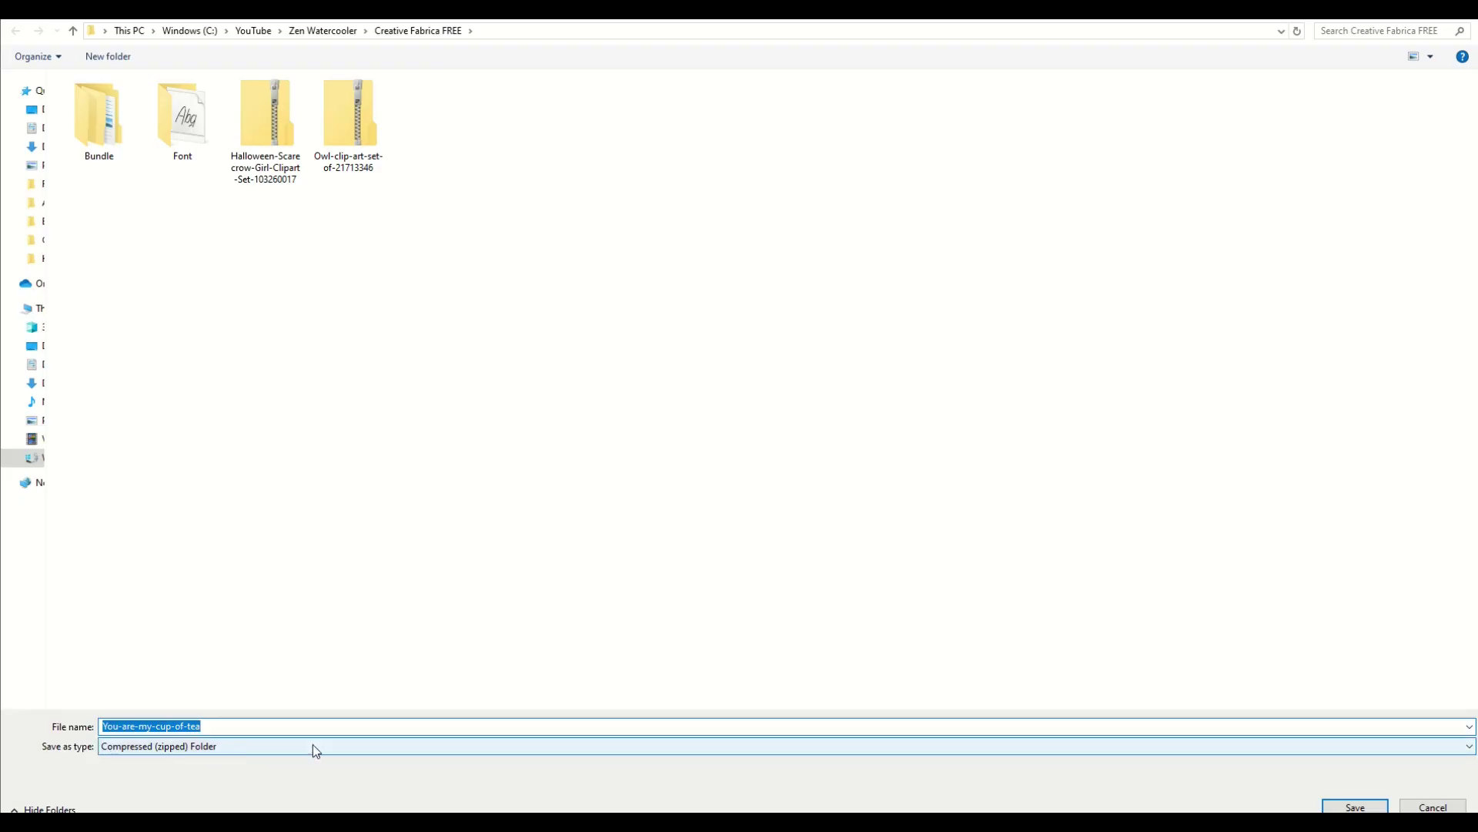
pyautogui.click(1356, 806)
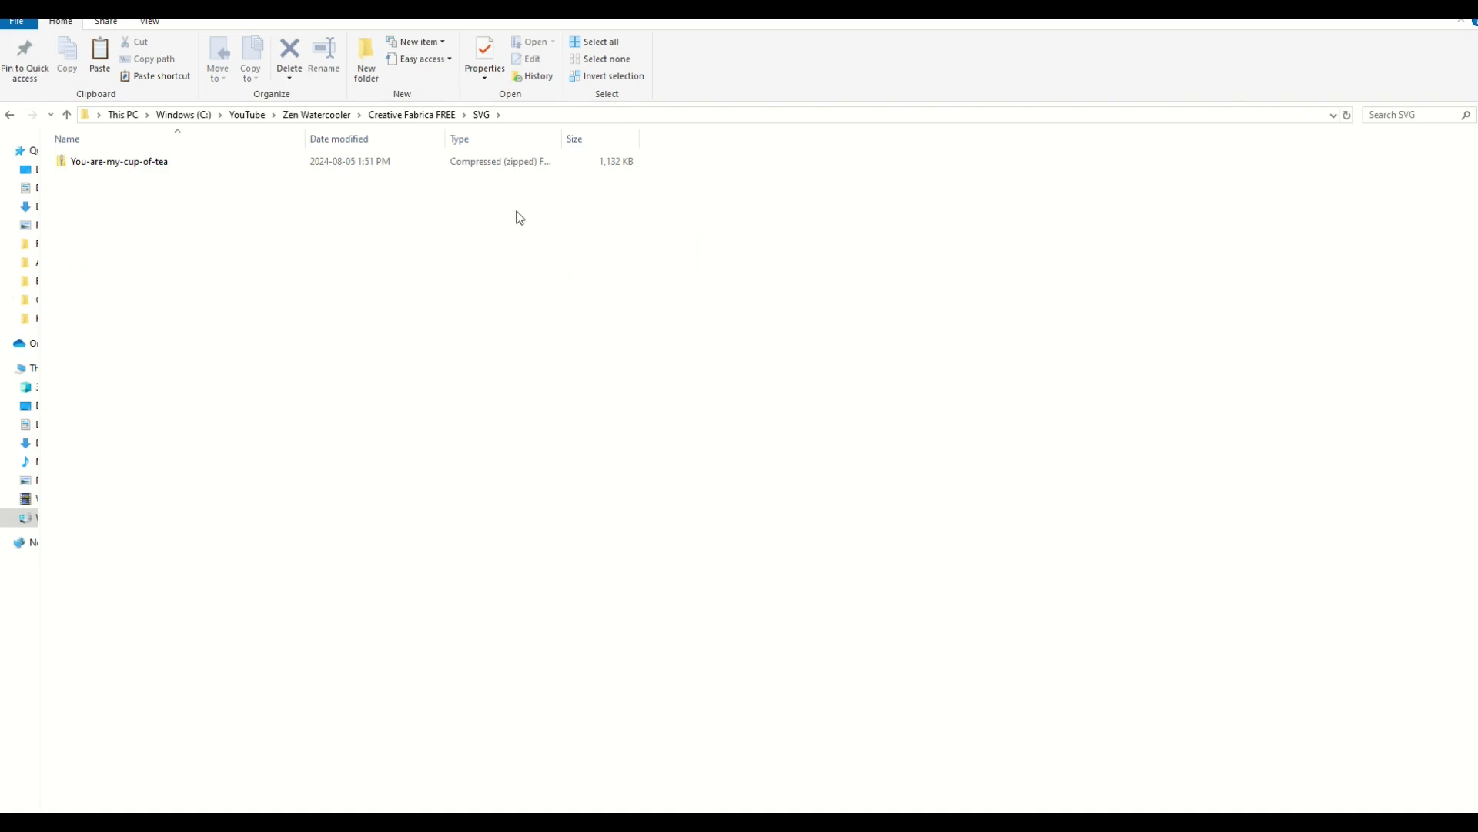
pyautogui.doubleClick(121, 163)
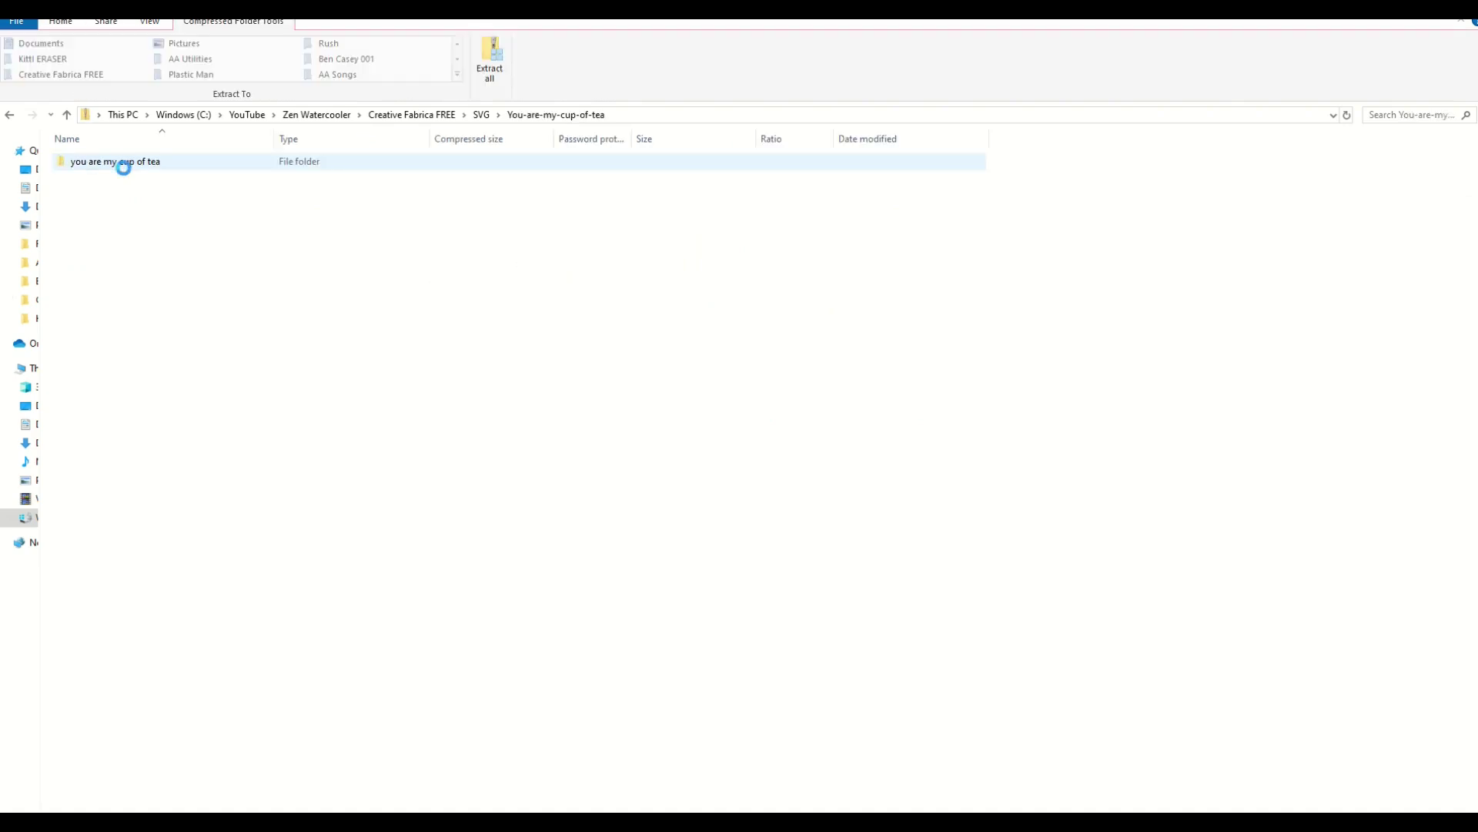
# Step: Copy the four design files from the inner cup-of-tea folder into the SVG folder
pyautogui.click(124, 163)
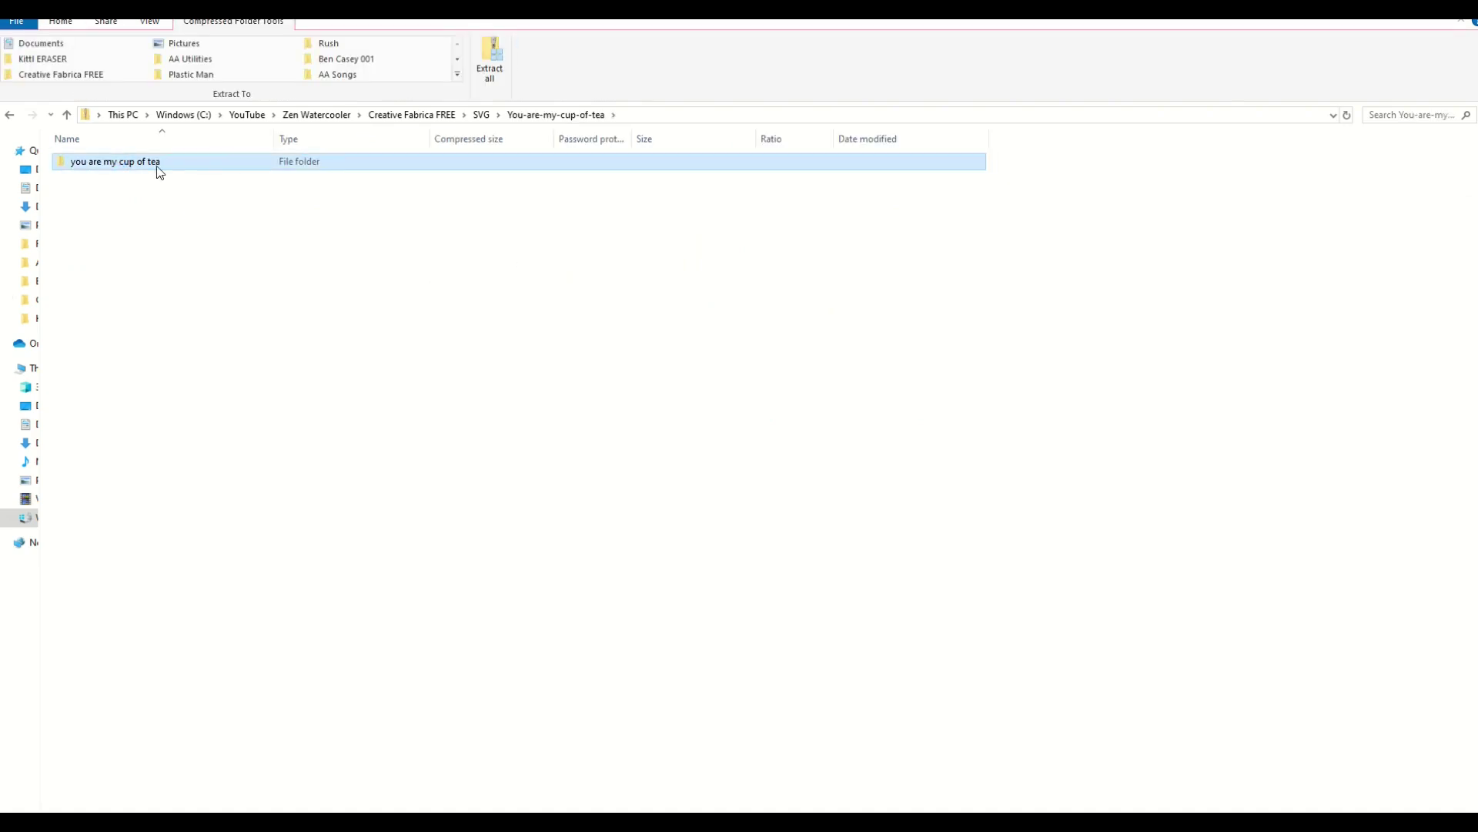
pyautogui.doubleClick(148, 166)
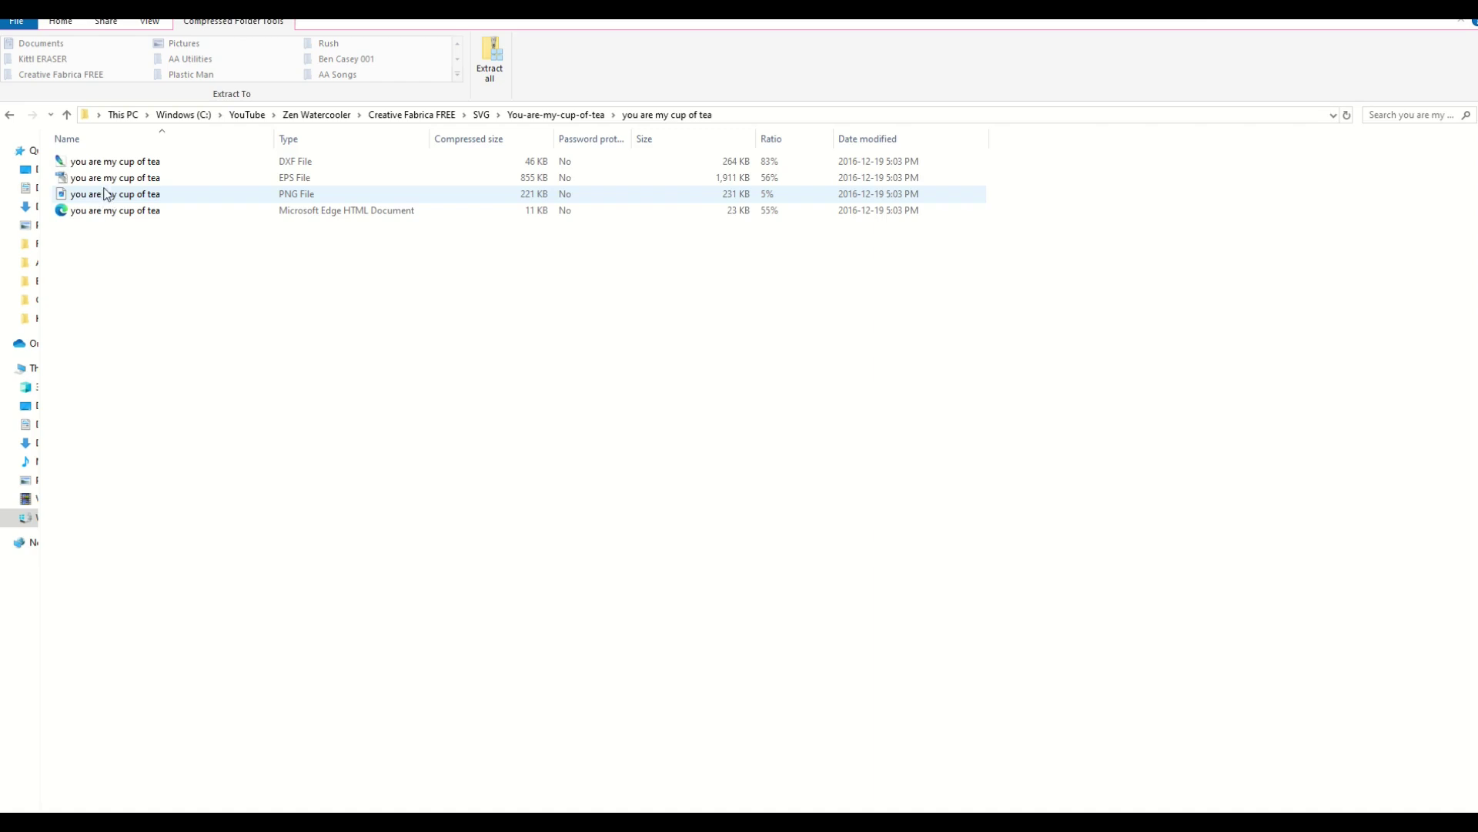
pyautogui.click(105, 167)
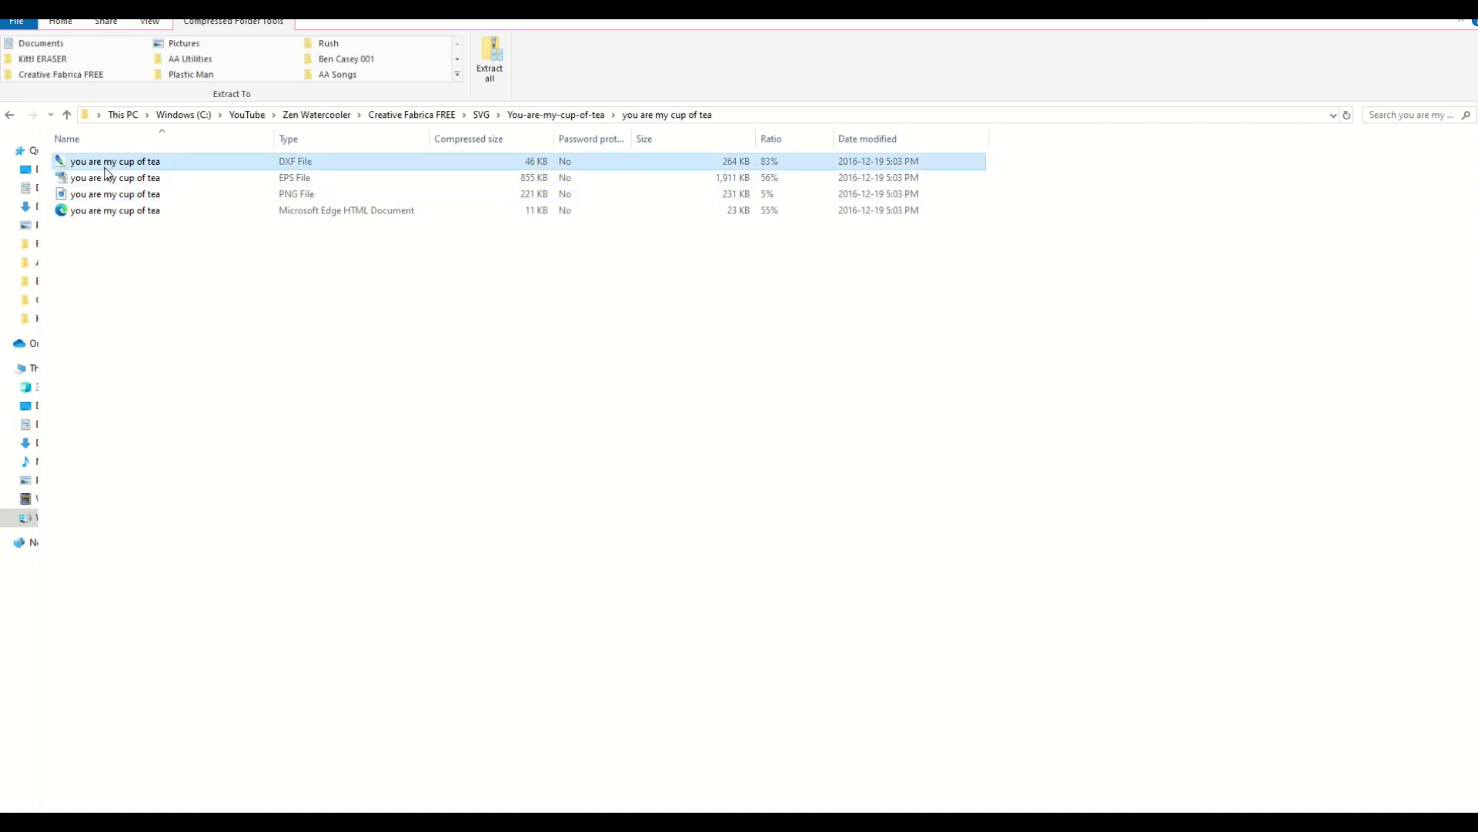
pyautogui.hotkey('shift', 'Down')
pyautogui.hotkey('shift', 'Down')
pyautogui.hotkey('shift', 'Down')
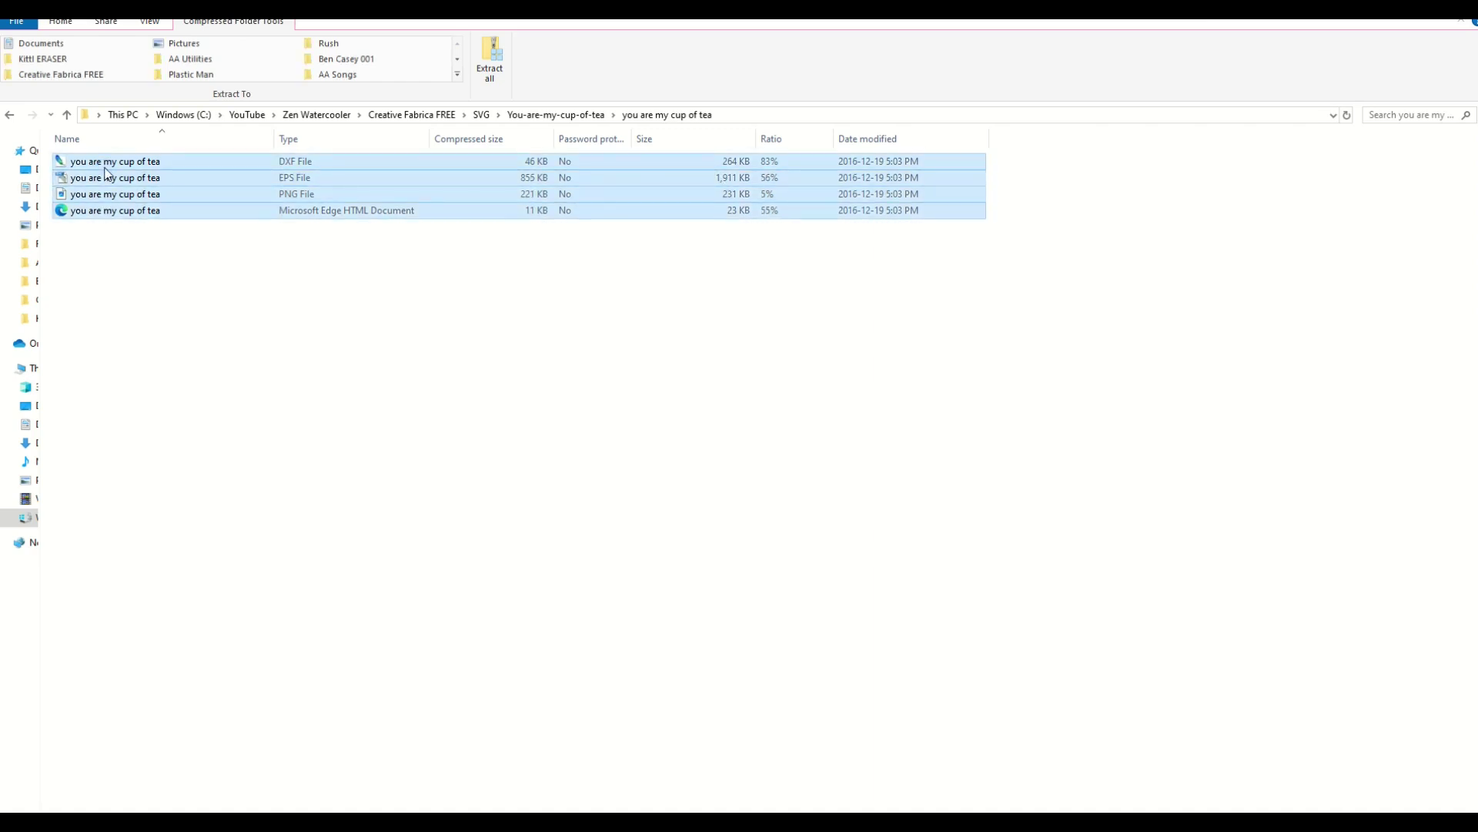
pyautogui.click(488, 115)
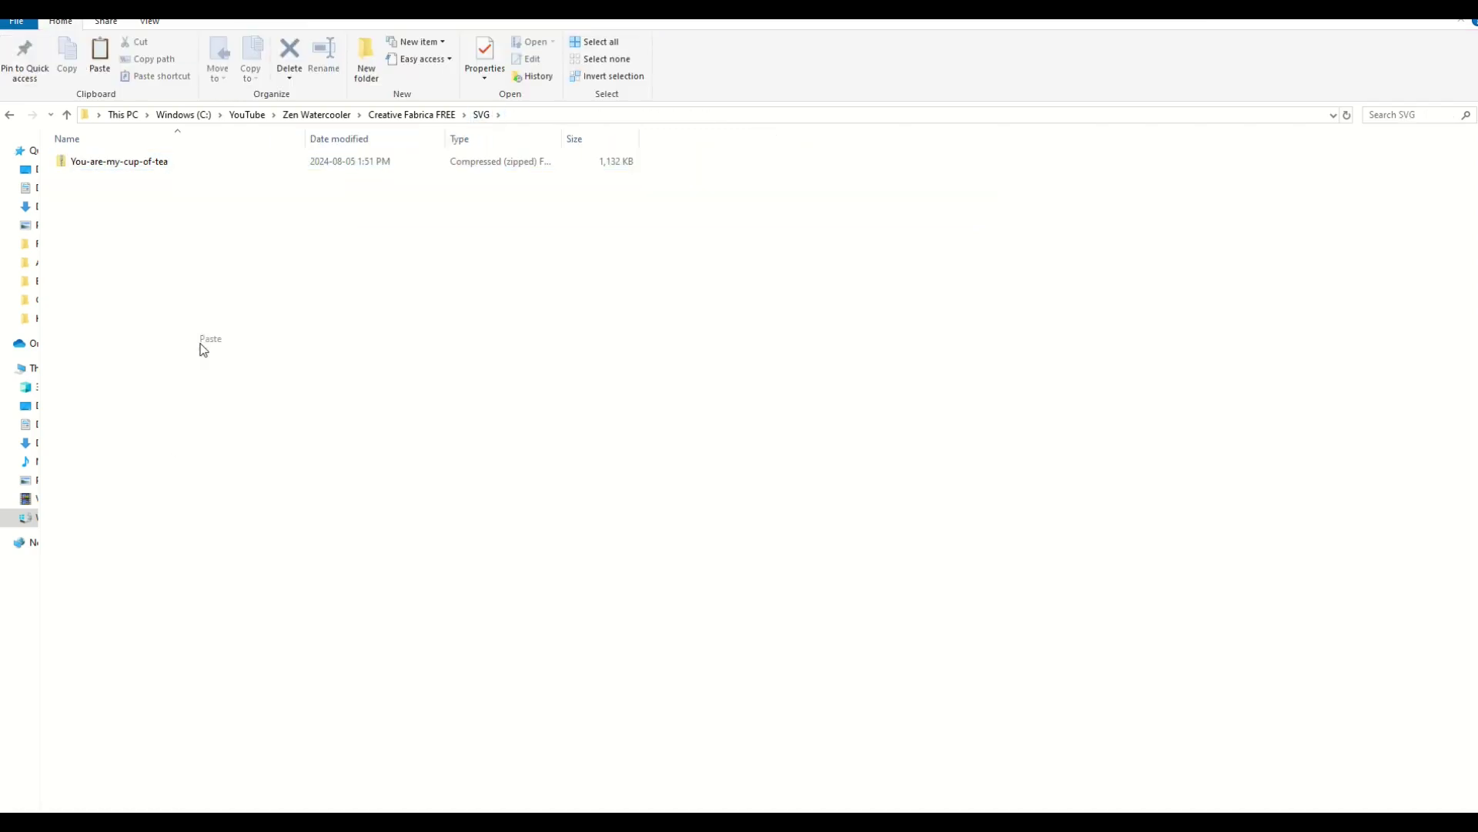
pyautogui.hotkey('ctrl', 'v')
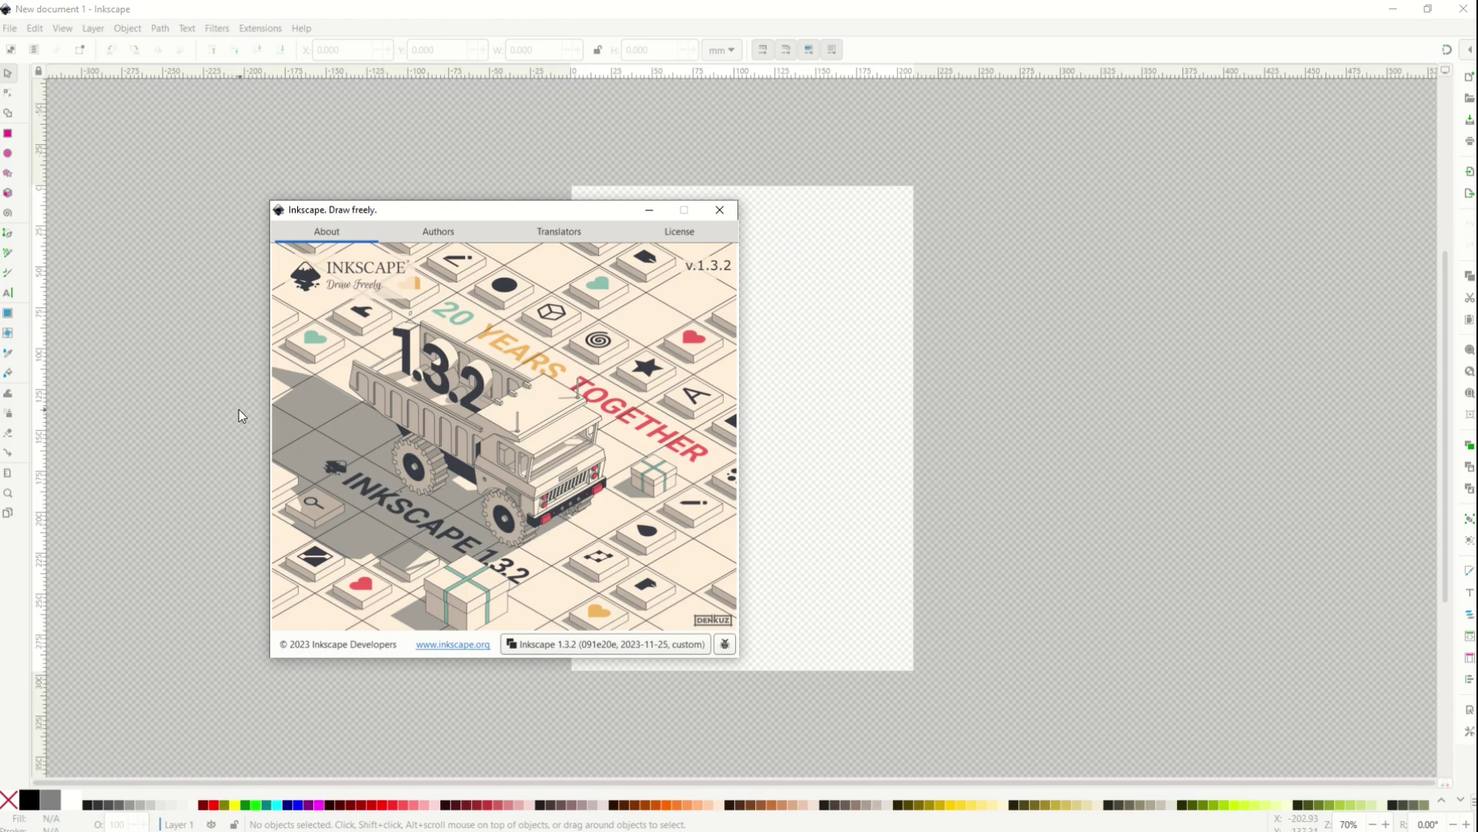
# Step: Close the Inkscape About window and open 'you are my cup of tea.svg' from the SVG folder
pyautogui.click(719, 210)
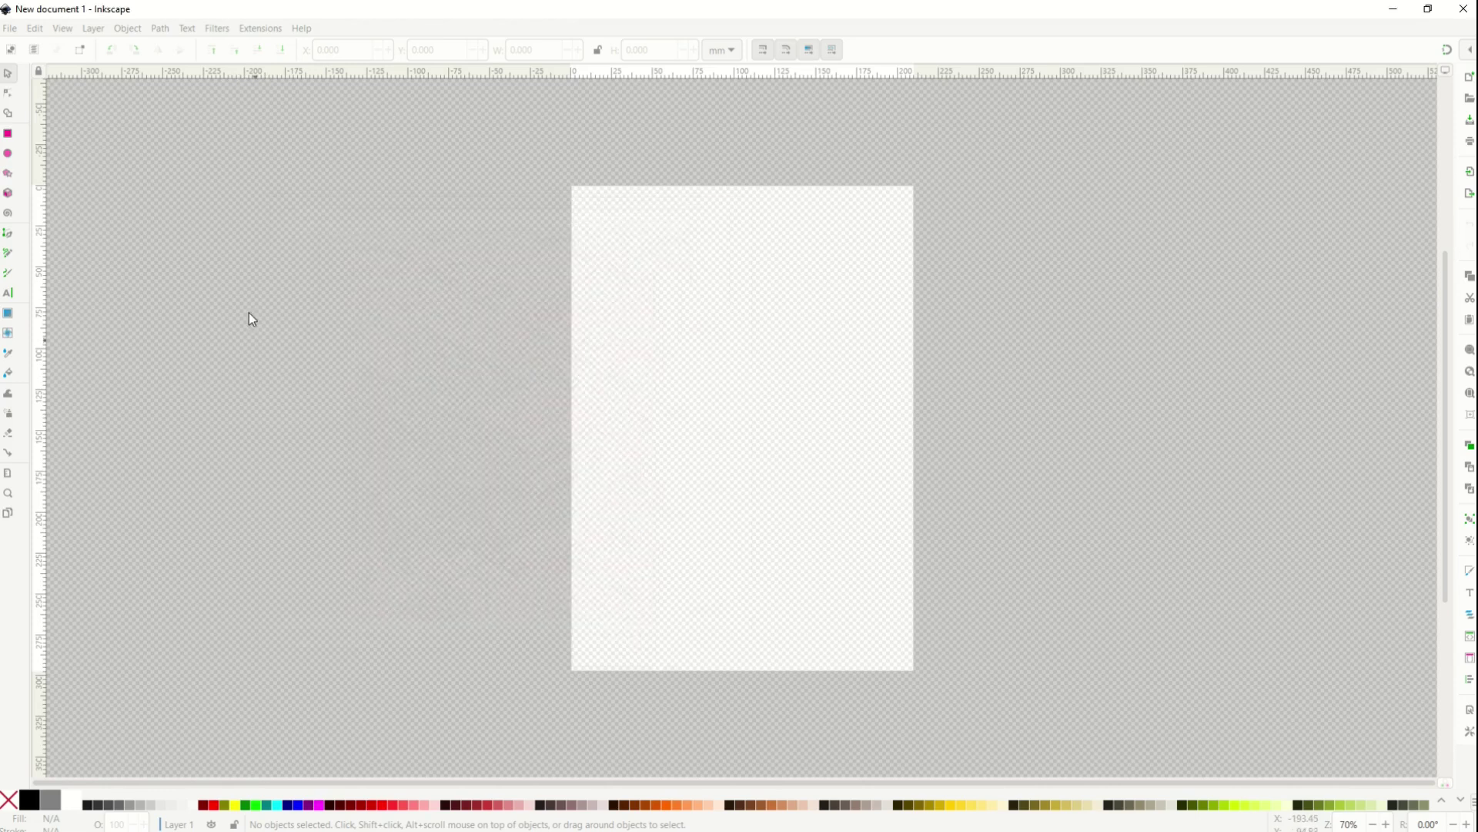
pyautogui.click(8, 29)
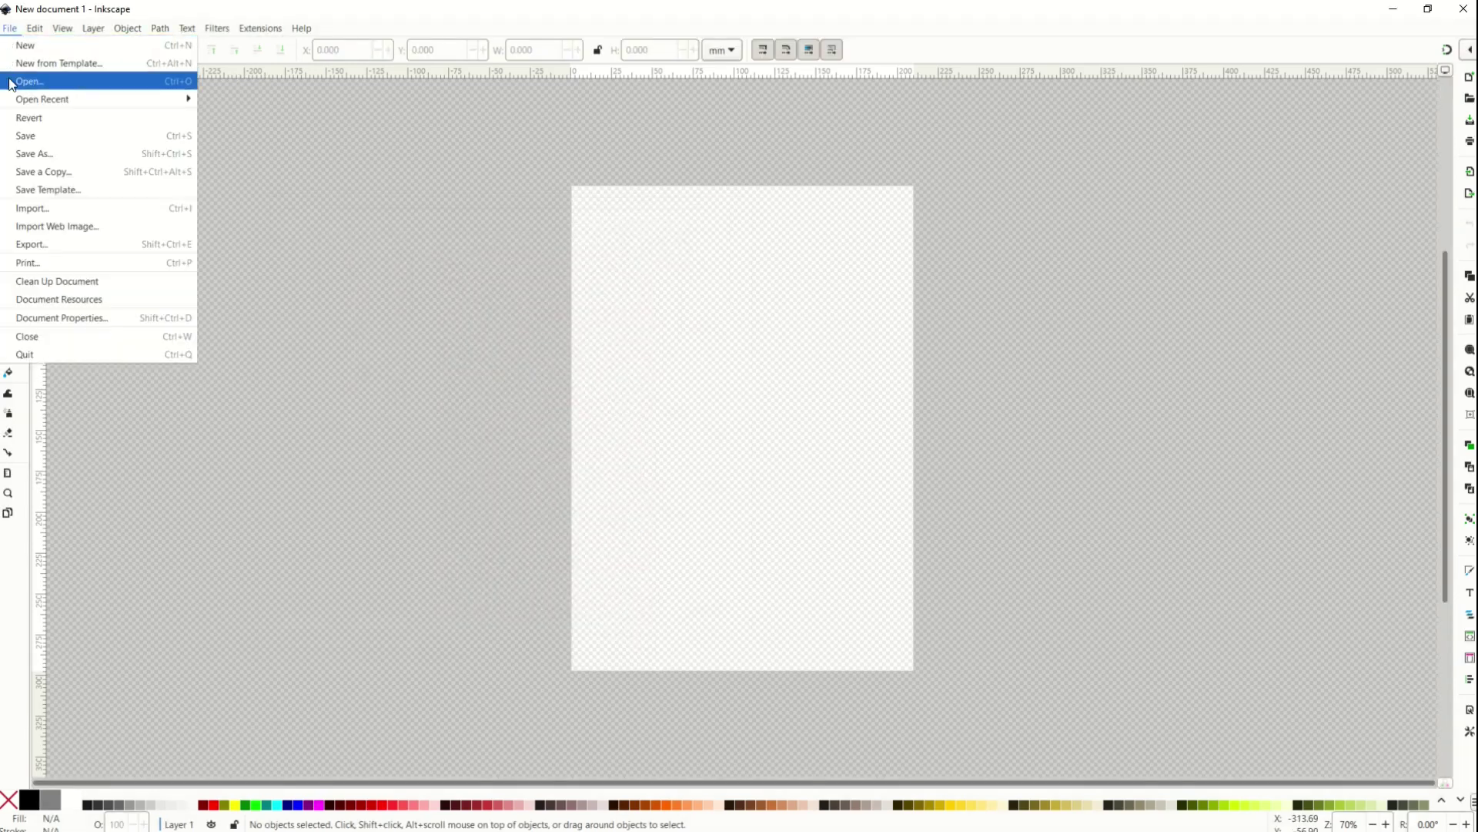
pyautogui.press('Escape')
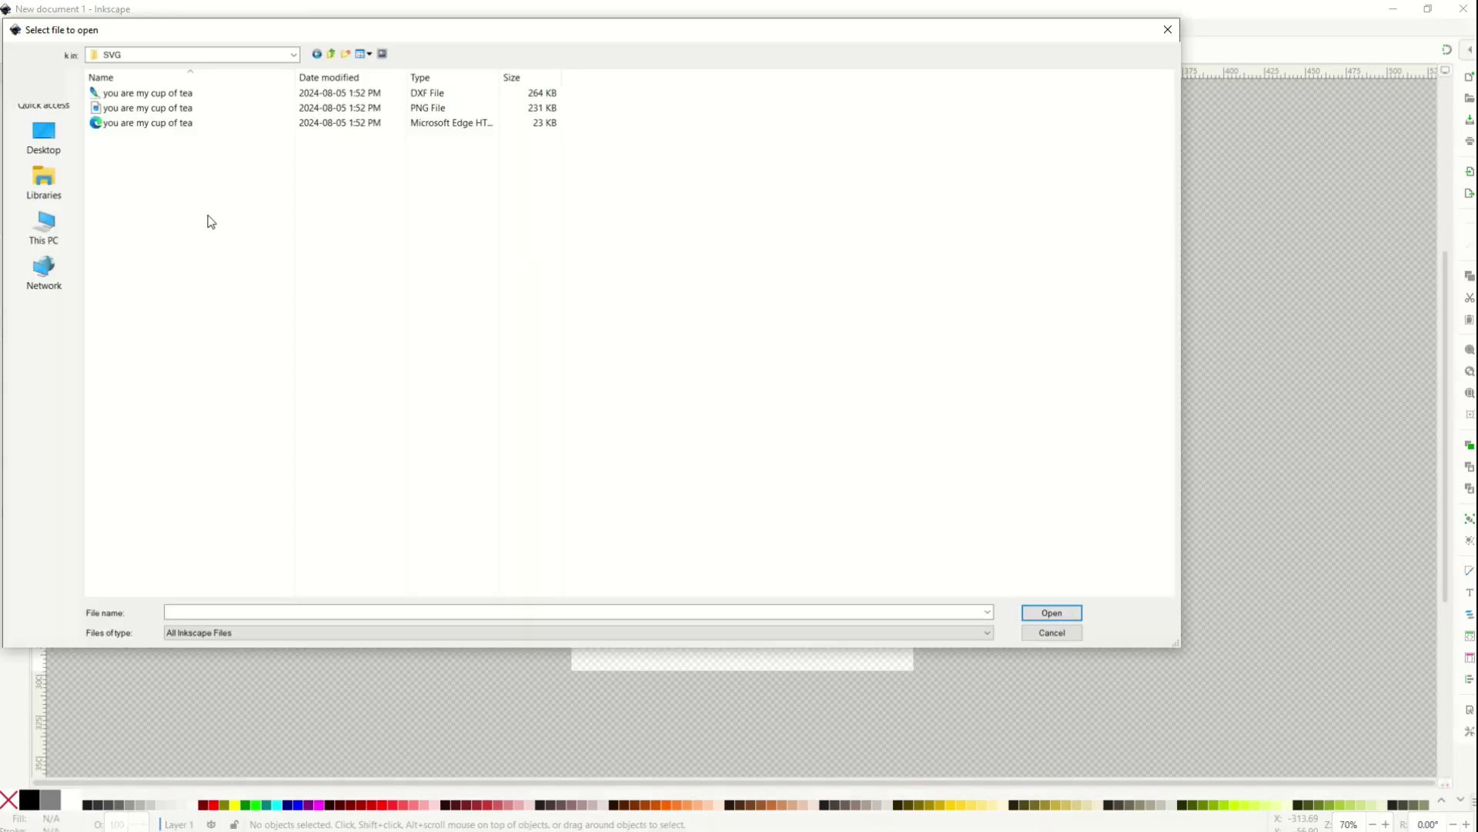
pyautogui.click(157, 125)
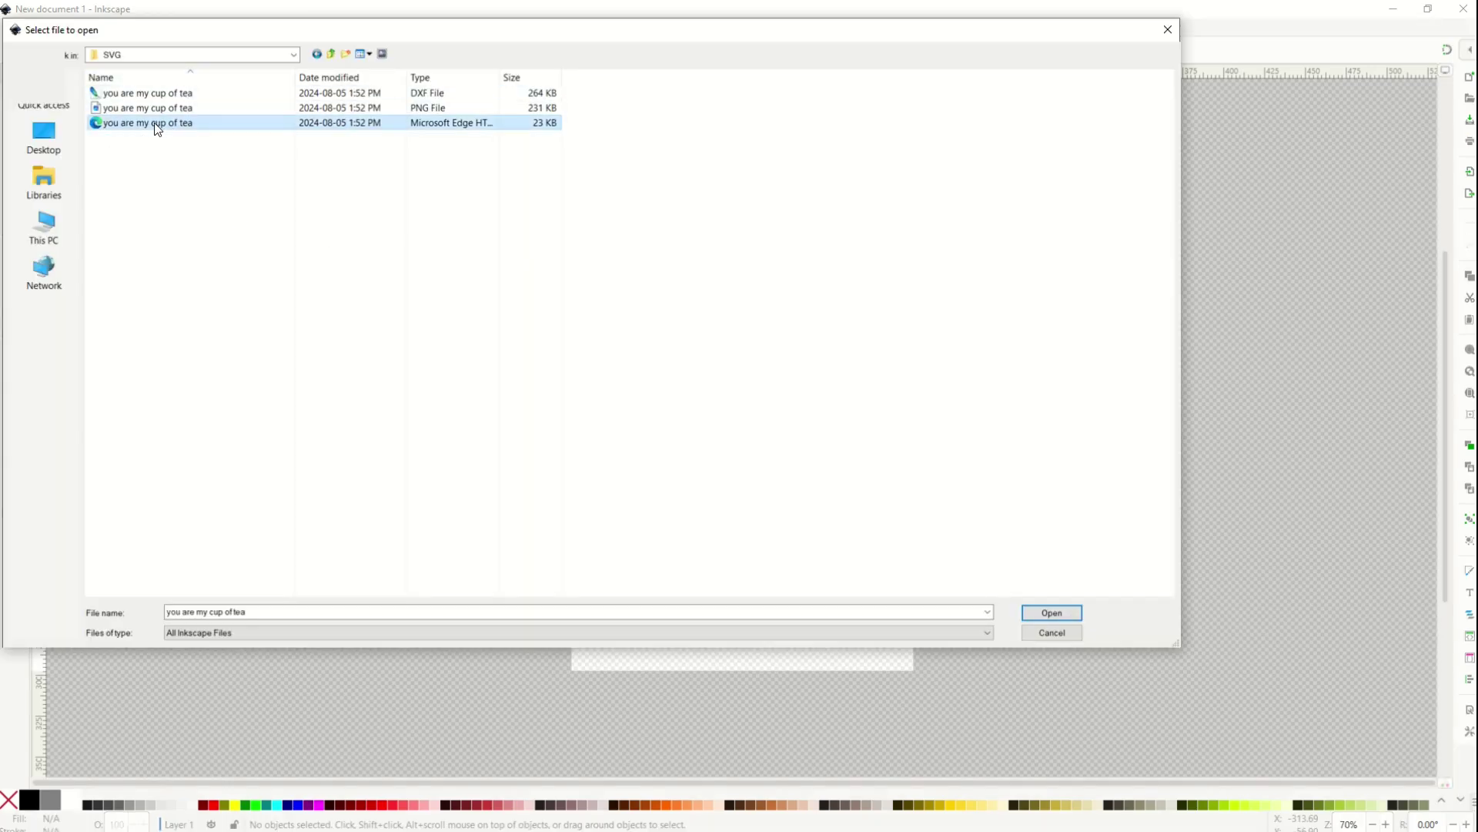
pyautogui.moveTo(502, 73); pyautogui.dragTo(709, 74)
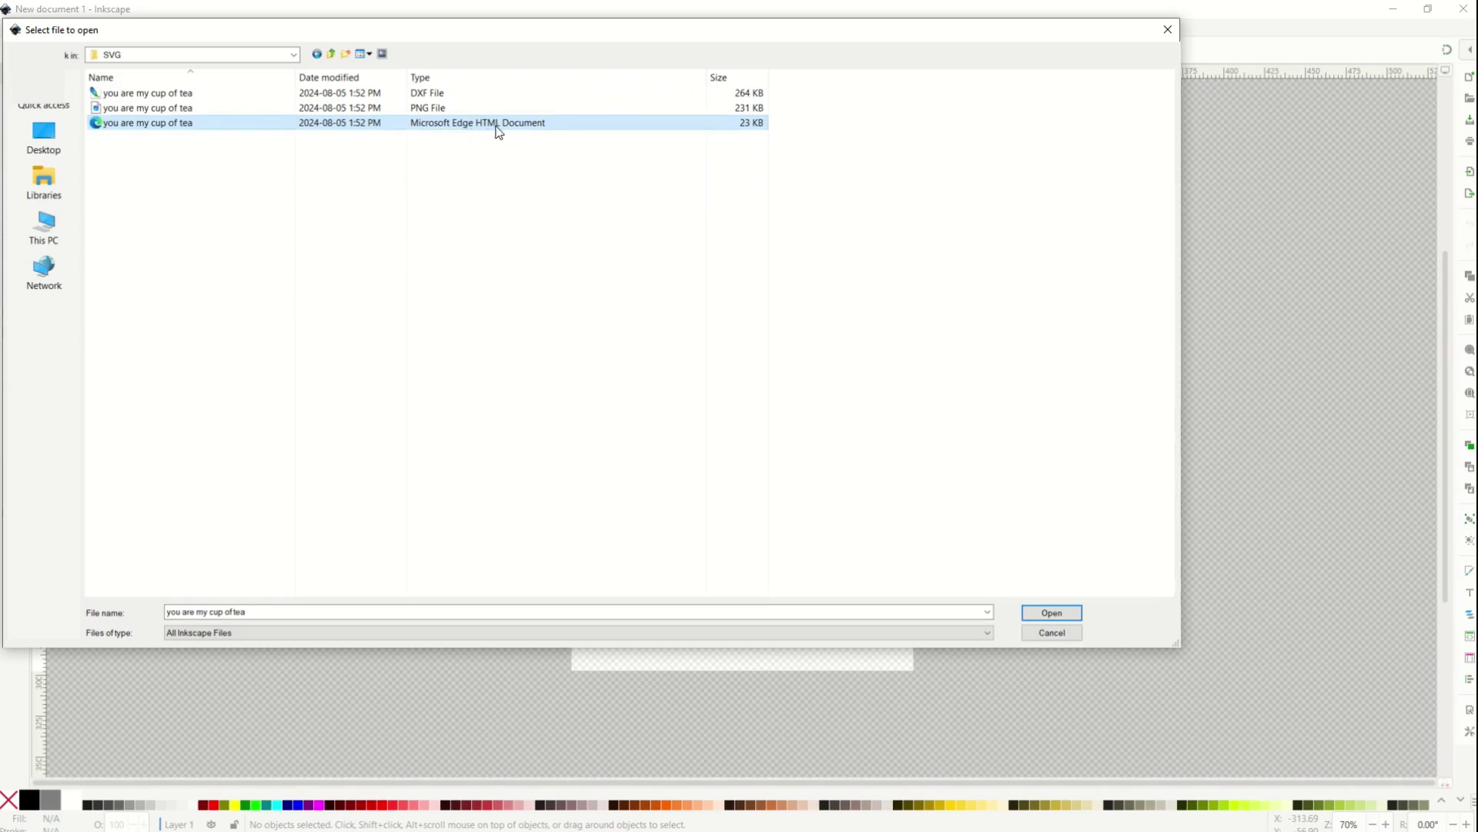
pyautogui.click(1027, 612)
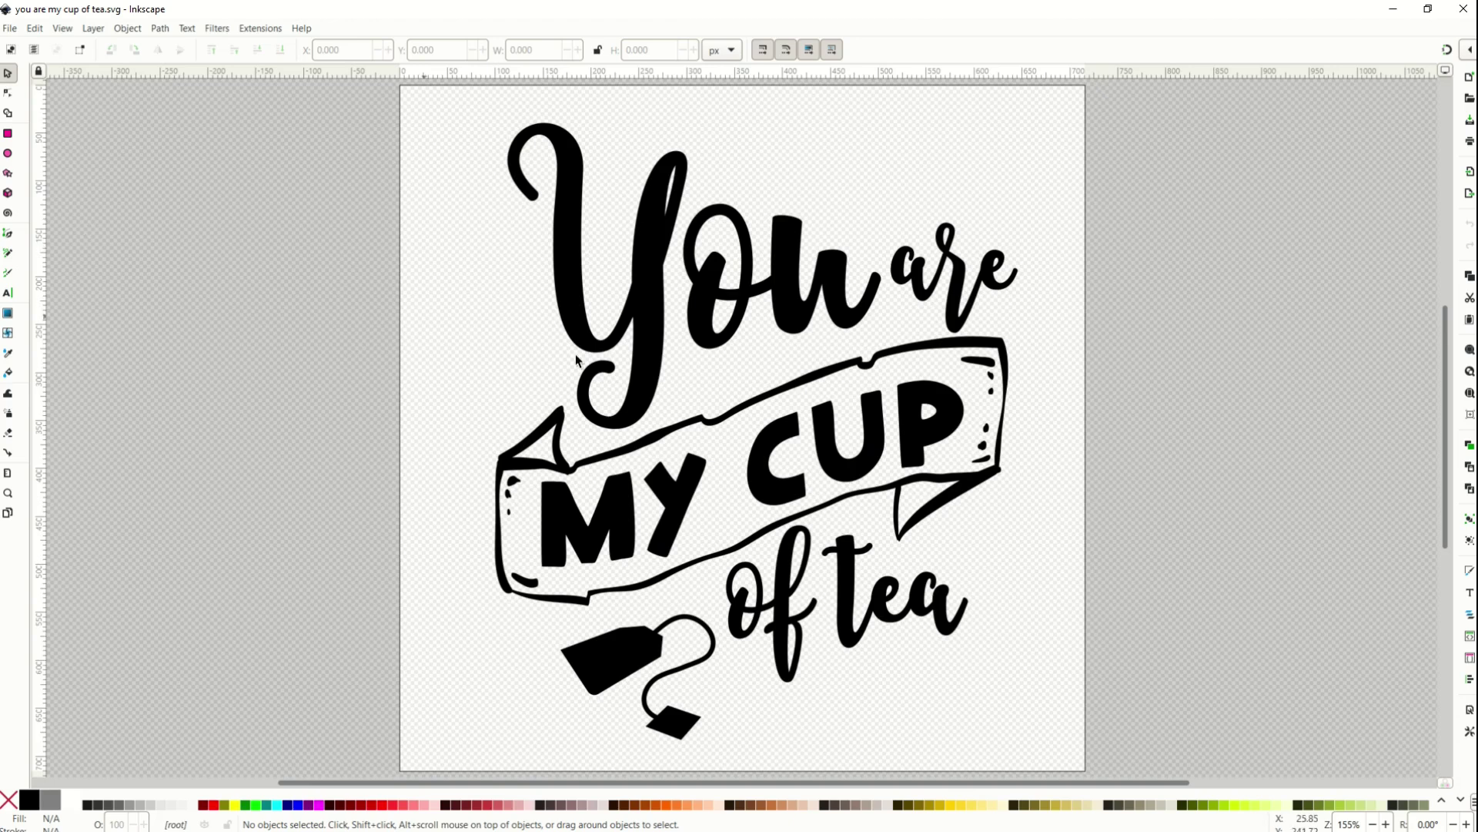
# Step: Select the Y letter's path with the Node tool and zoom in on it
pyautogui.hotkey('ctrl', 'a')
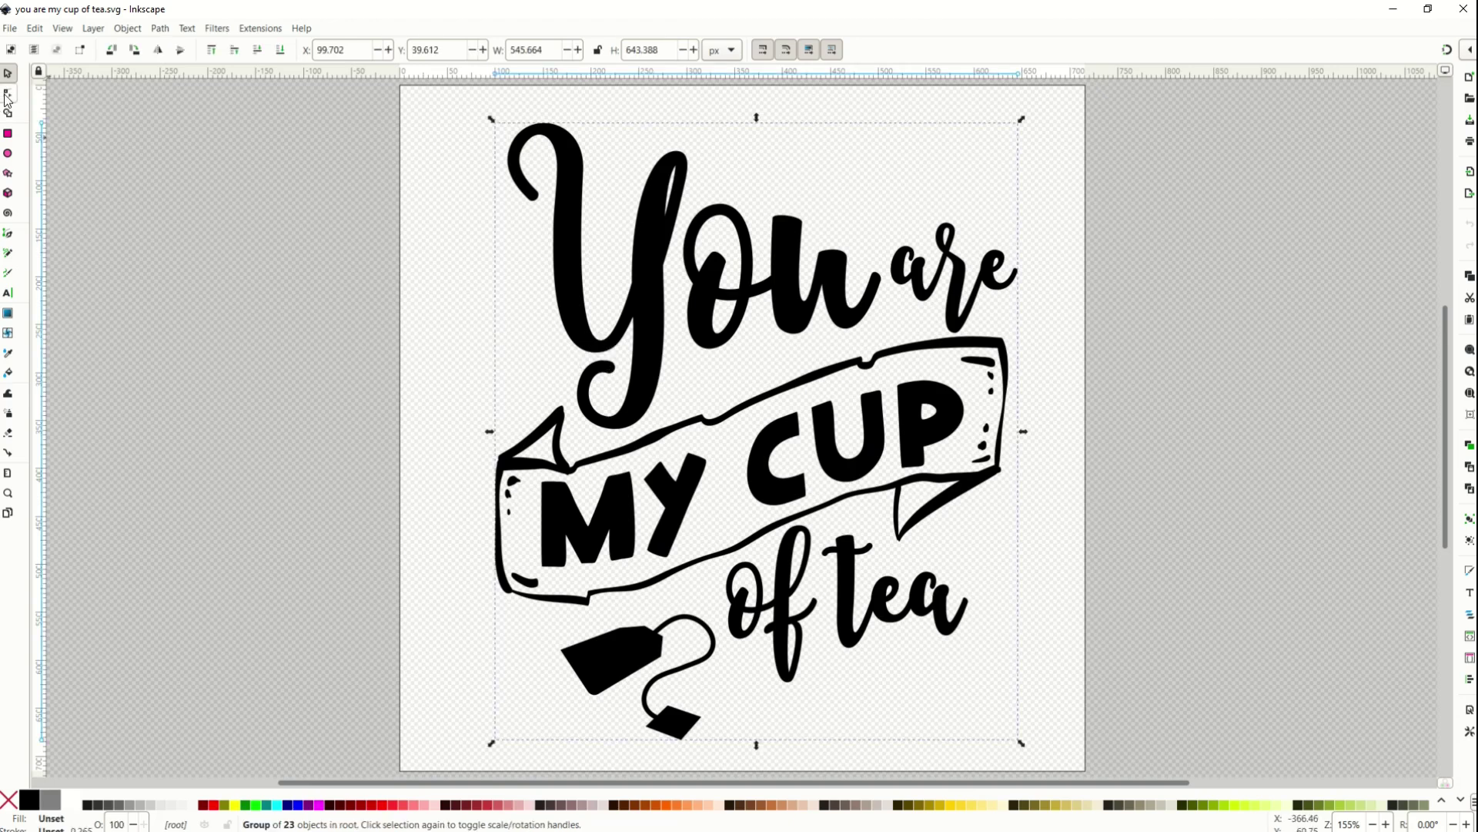
pyautogui.click(7, 94)
pyautogui.click(574, 343)
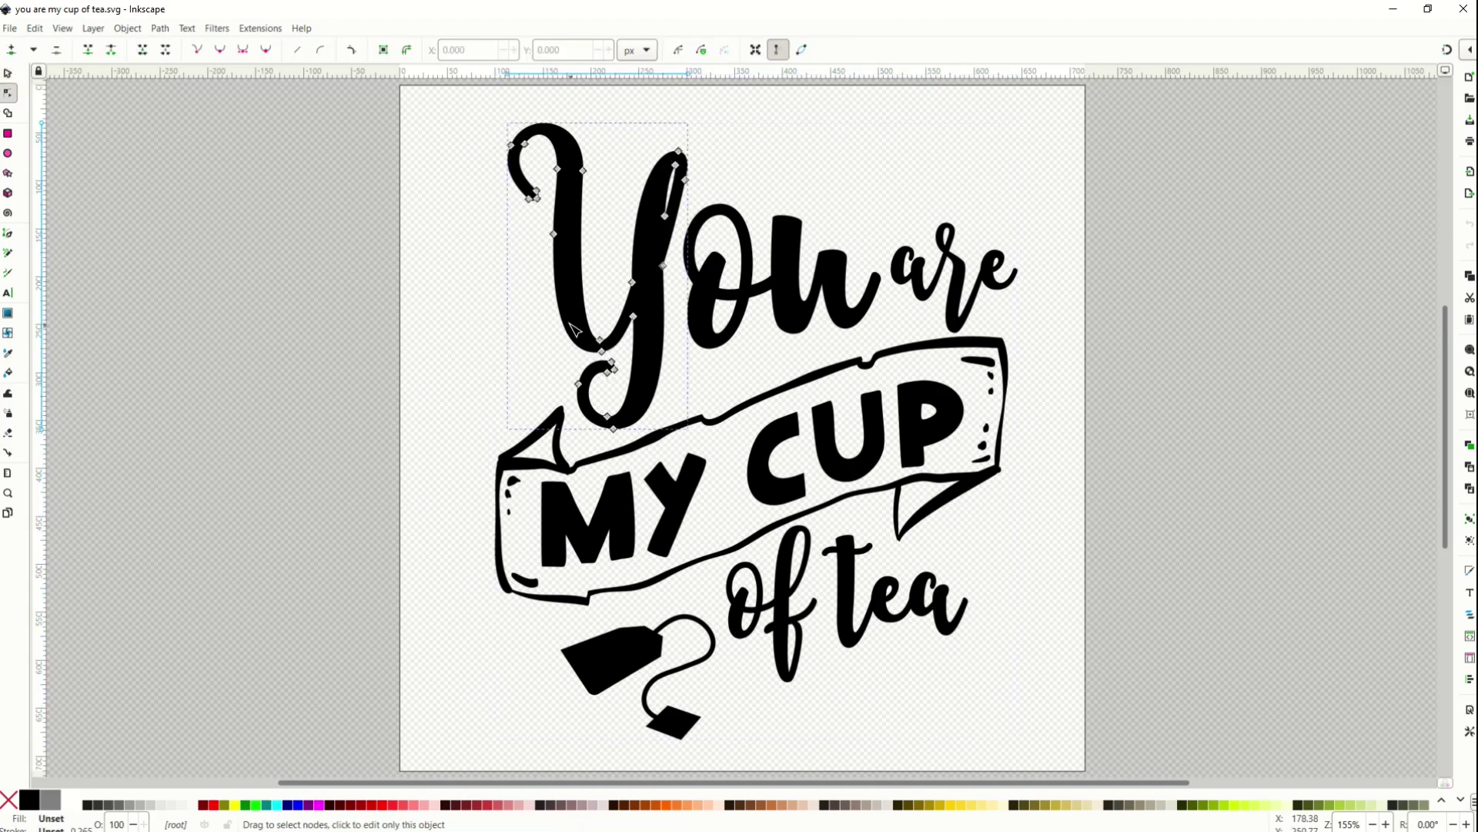
pyautogui.scroll(2, 573, 343)
pyautogui.scroll(3, 573, 343)
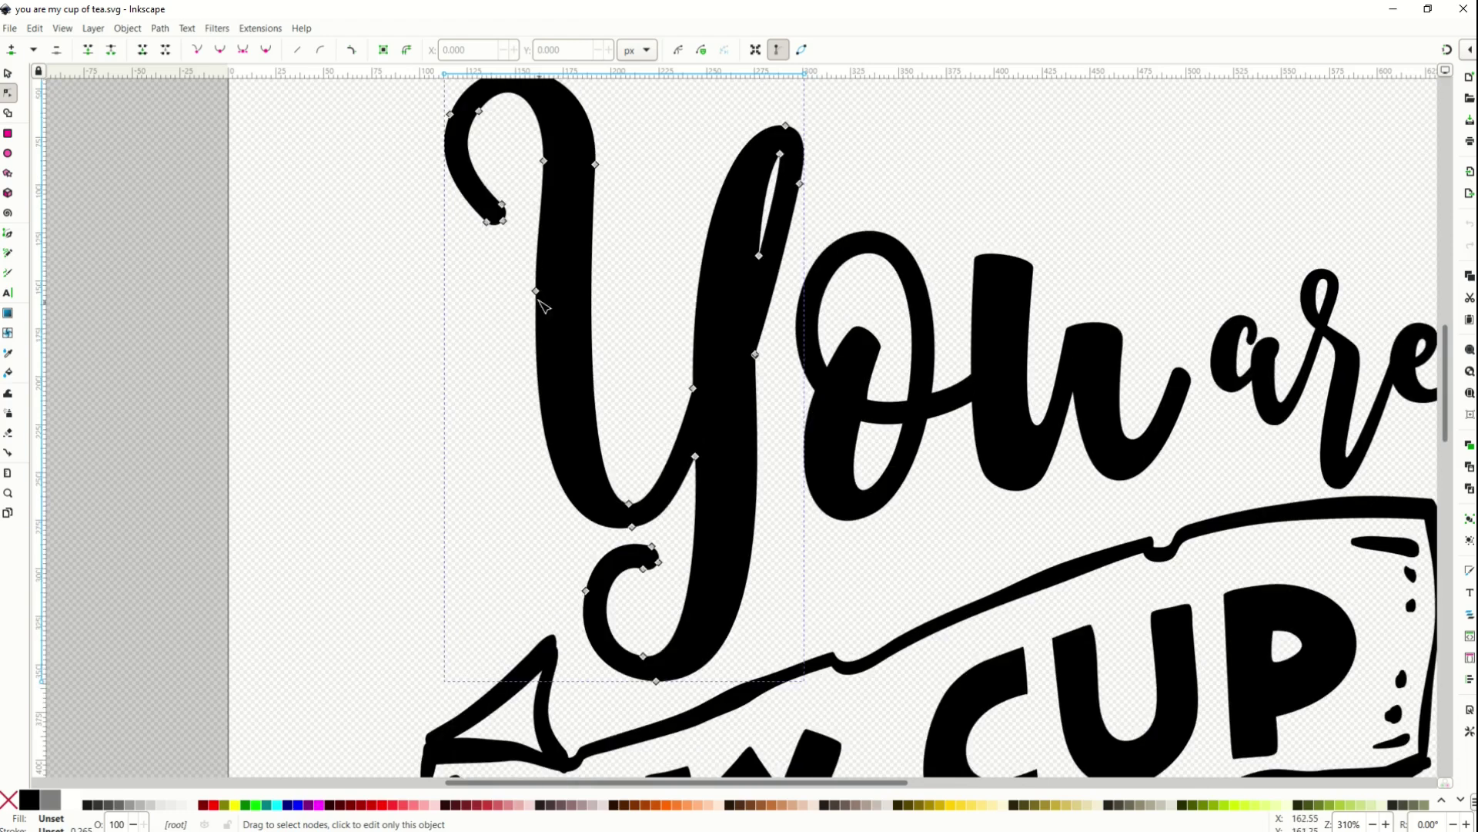
# Step: Drag nodes on the Y stem to reshape its right edge
pyautogui.moveTo(536, 292)
pyautogui.mouseDown()
pyautogui.moveTo(502, 293)
pyautogui.moveTo(531, 303)
pyautogui.mouseUp()
pyautogui.click(693, 390)
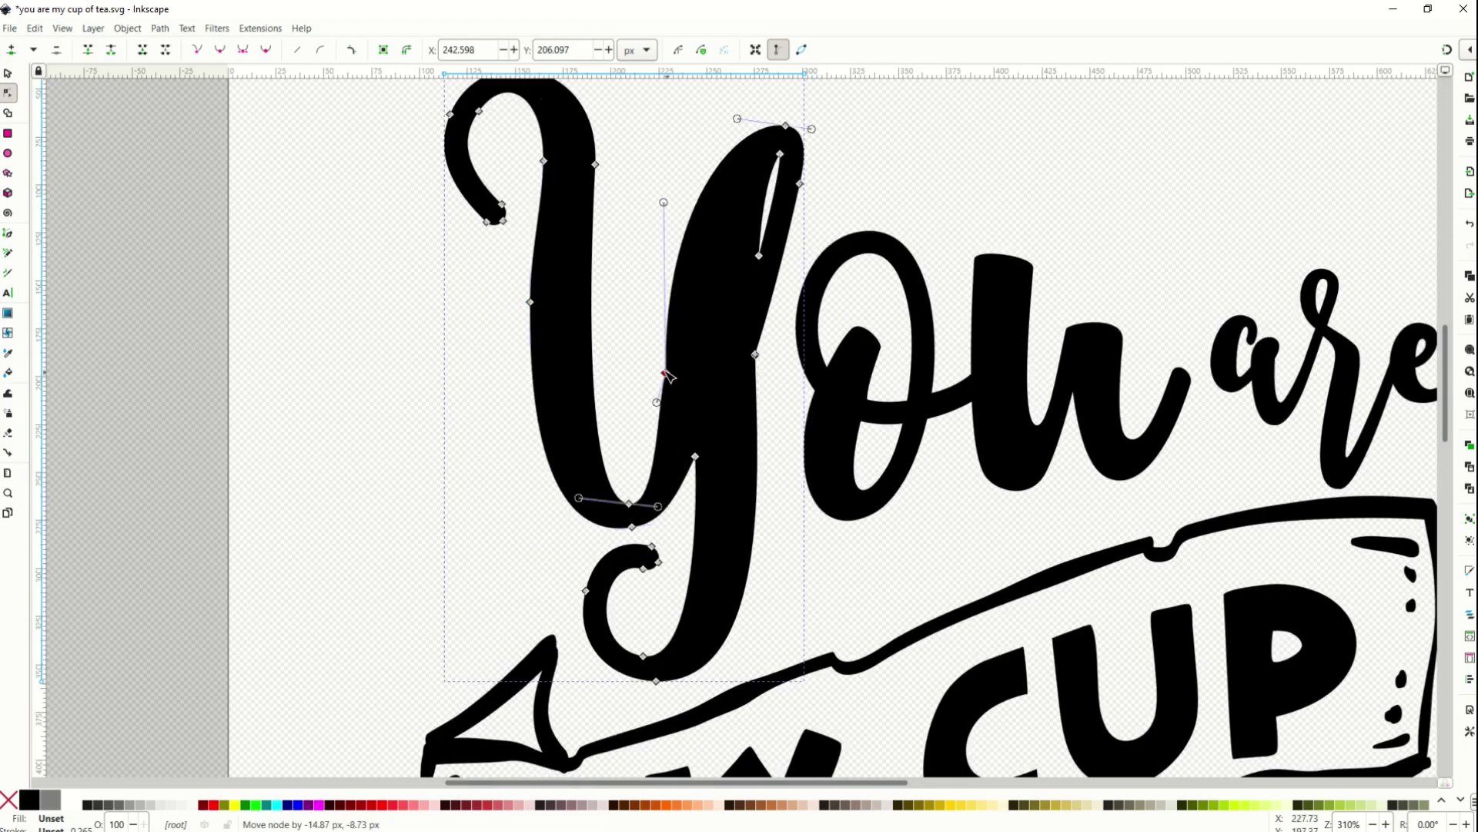
pyautogui.moveTo(761, 363); pyautogui.dragTo(743, 329)
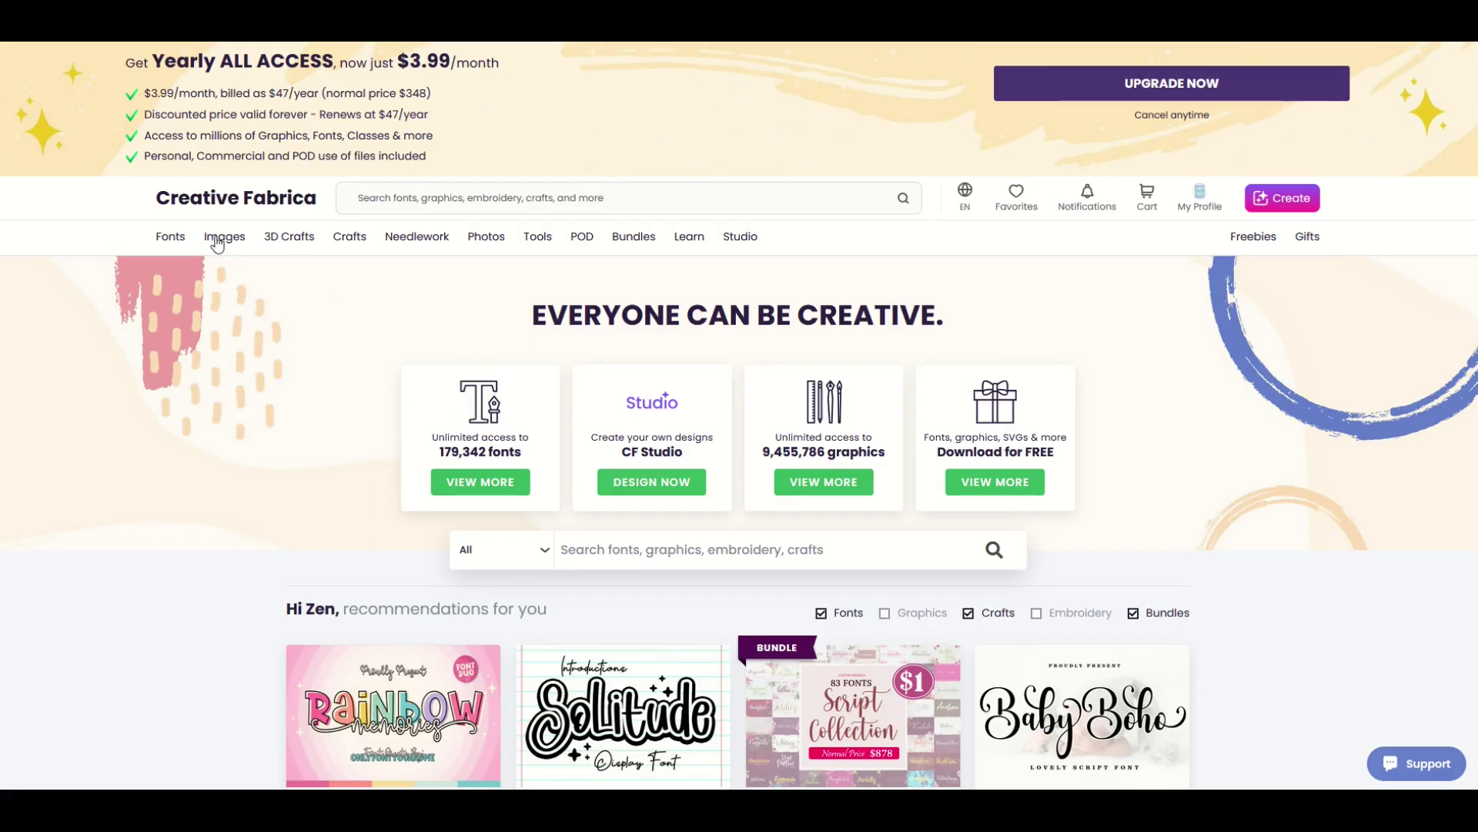
# Step: Go to Images > PNGs > Angel Wing and open the Colorful Abstract Painting of Angel Wings PNG
pyautogui.moveTo(217, 240)
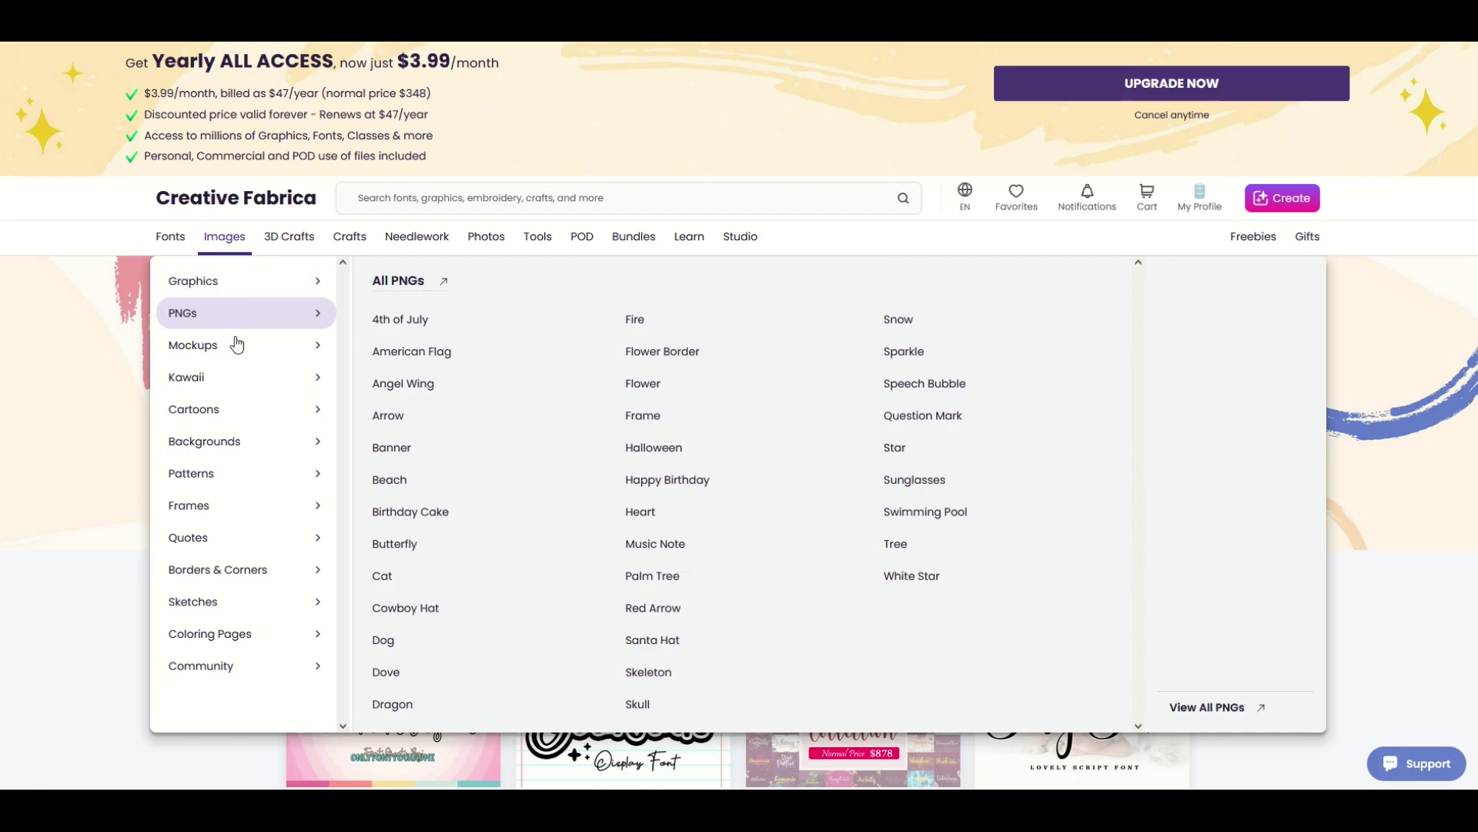
pyautogui.moveTo(221, 445)
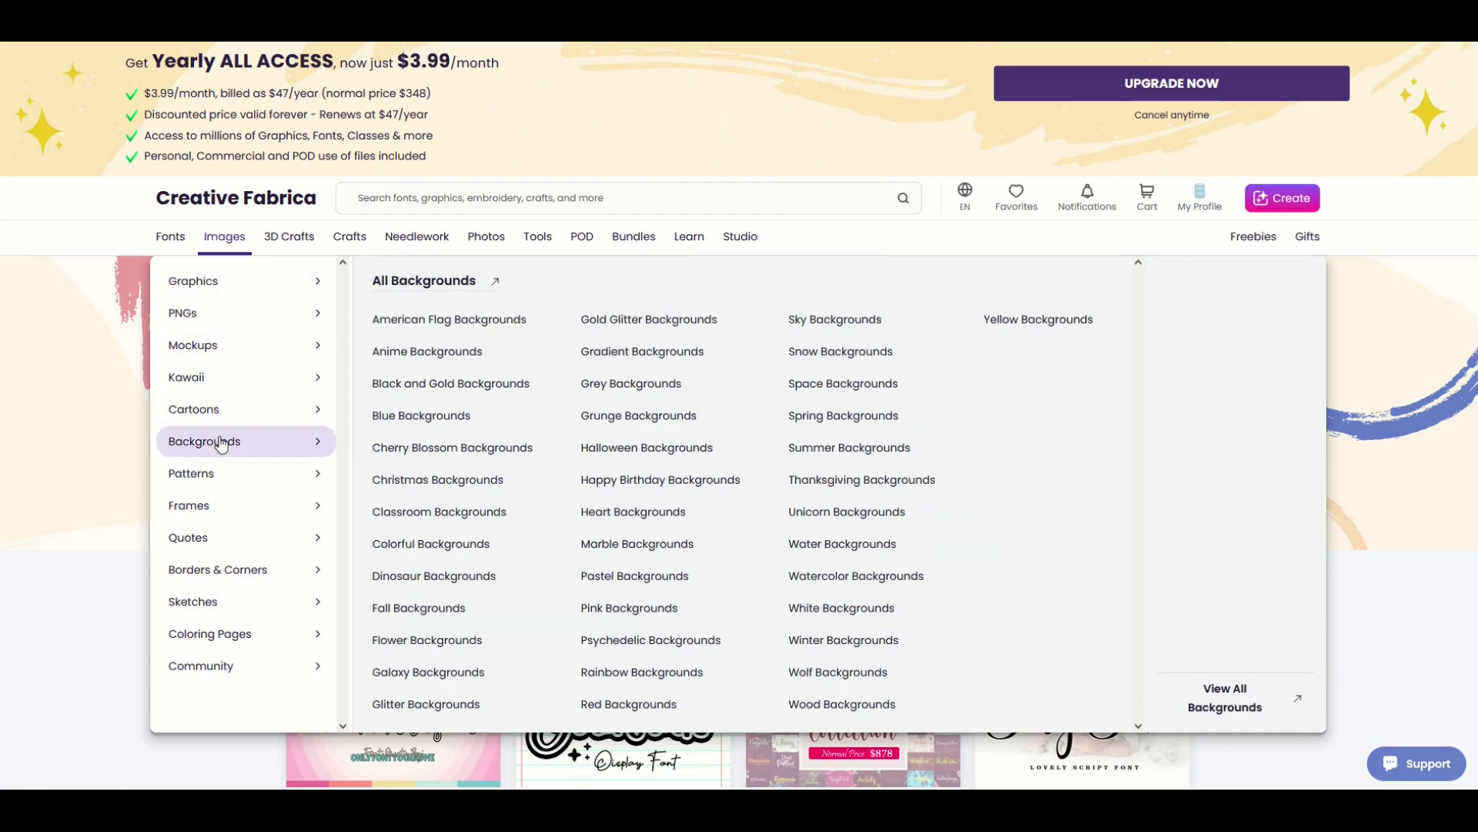
pyautogui.moveTo(317, 314)
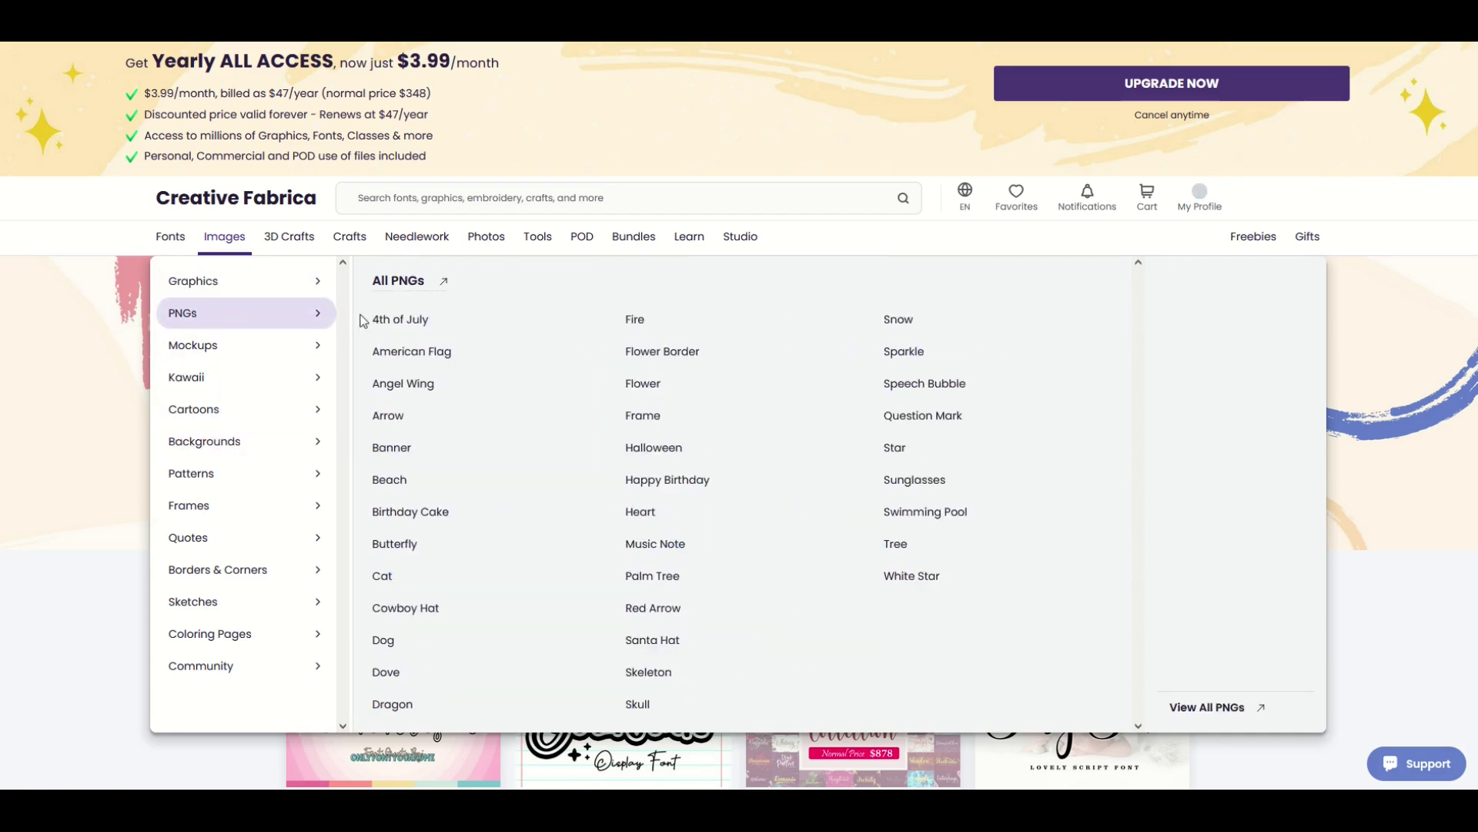
pyautogui.click(381, 388)
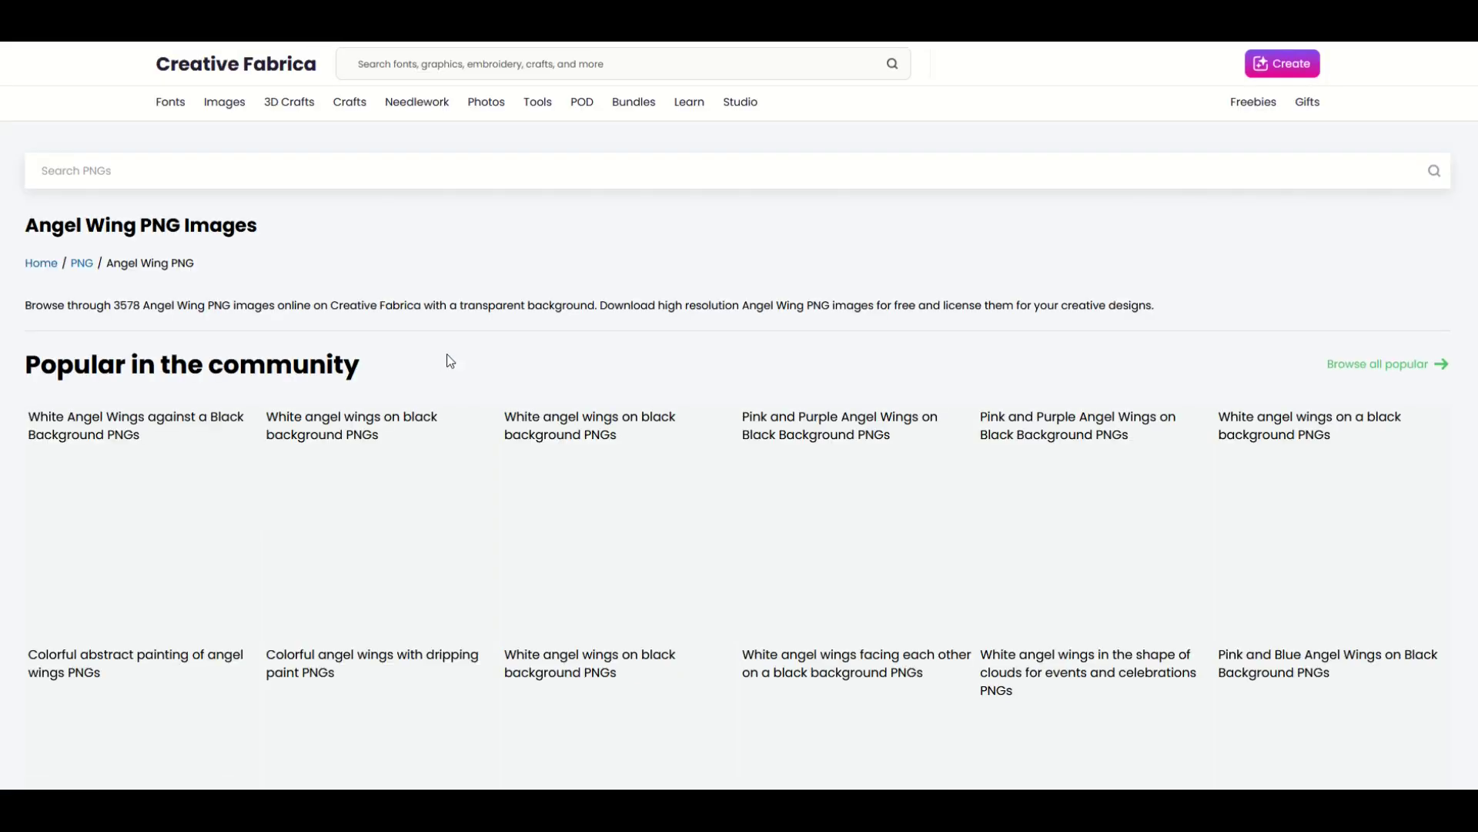
pyautogui.scroll(-7, 455, 442)
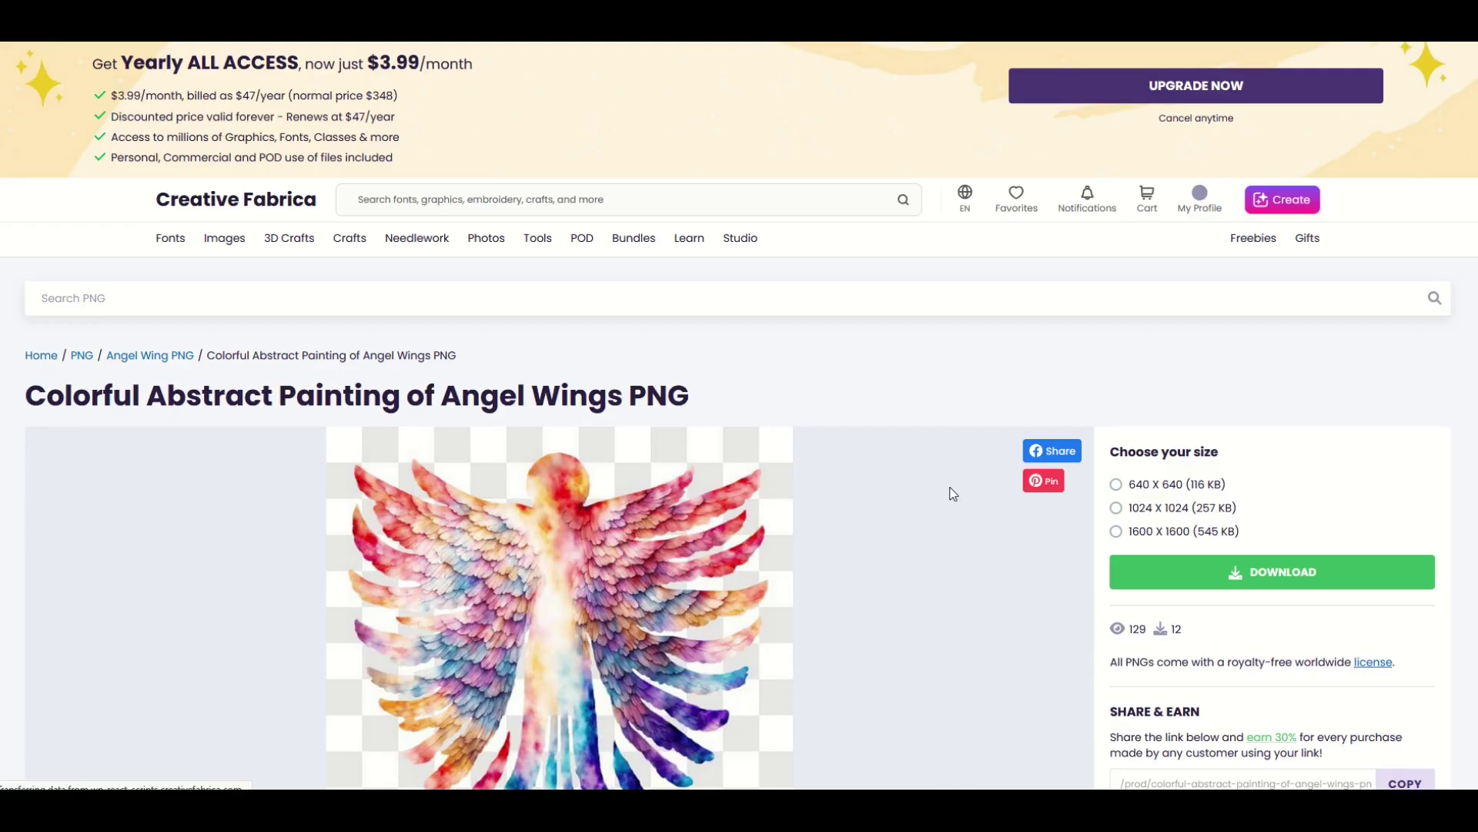
pyautogui.scroll(-3, 950, 488)
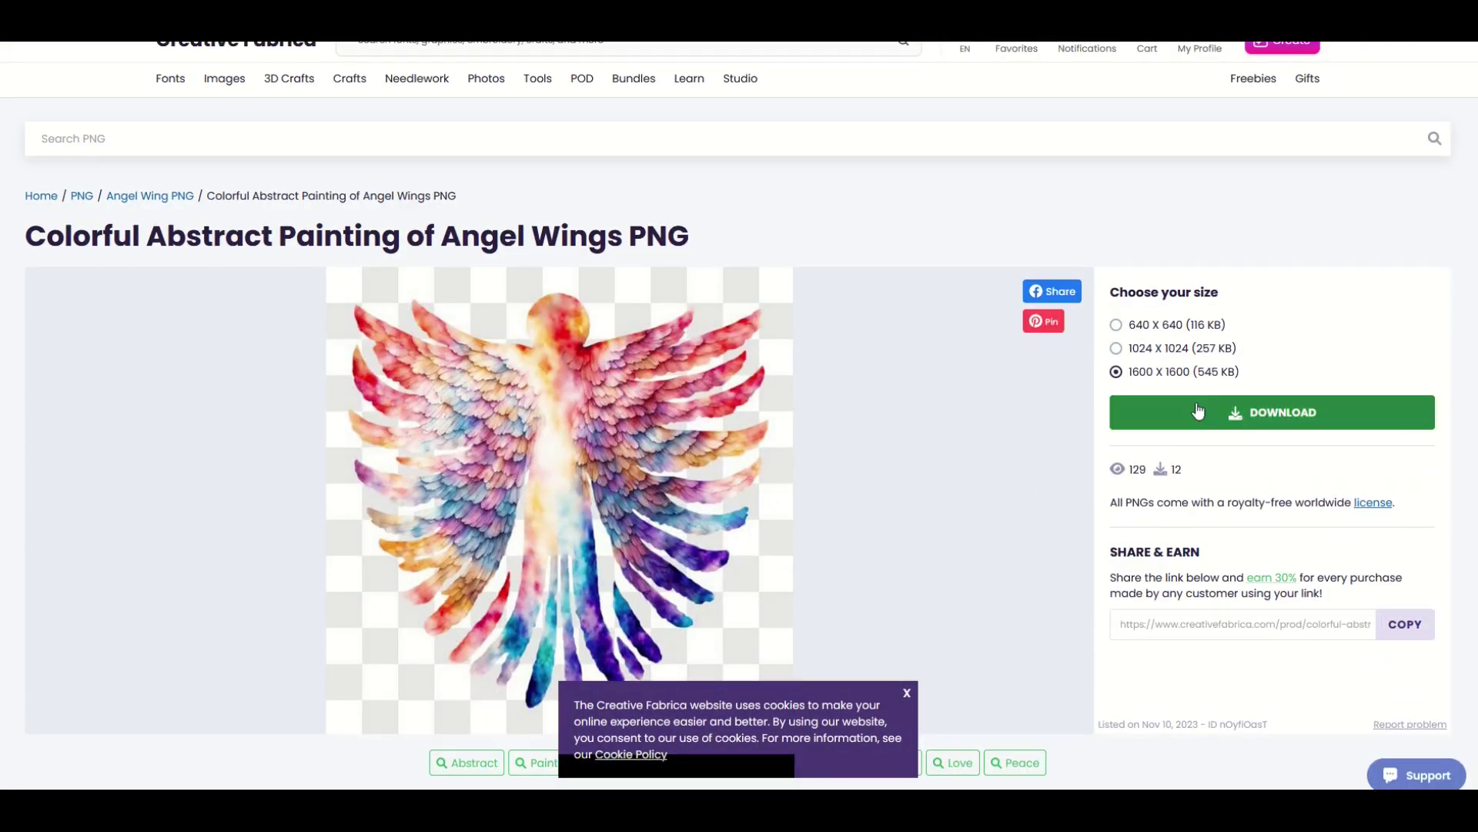
pyautogui.click(1294, 419)
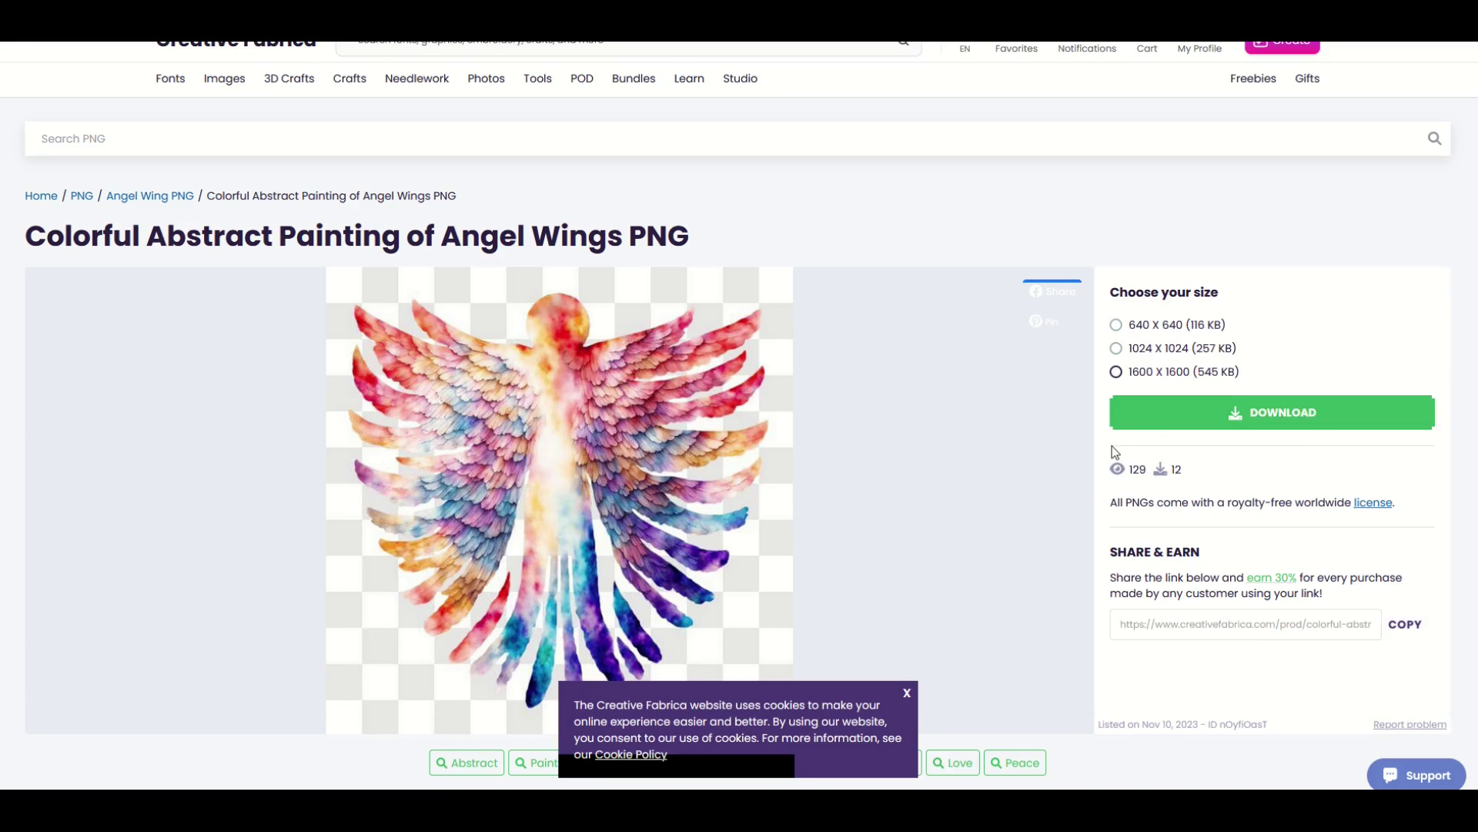